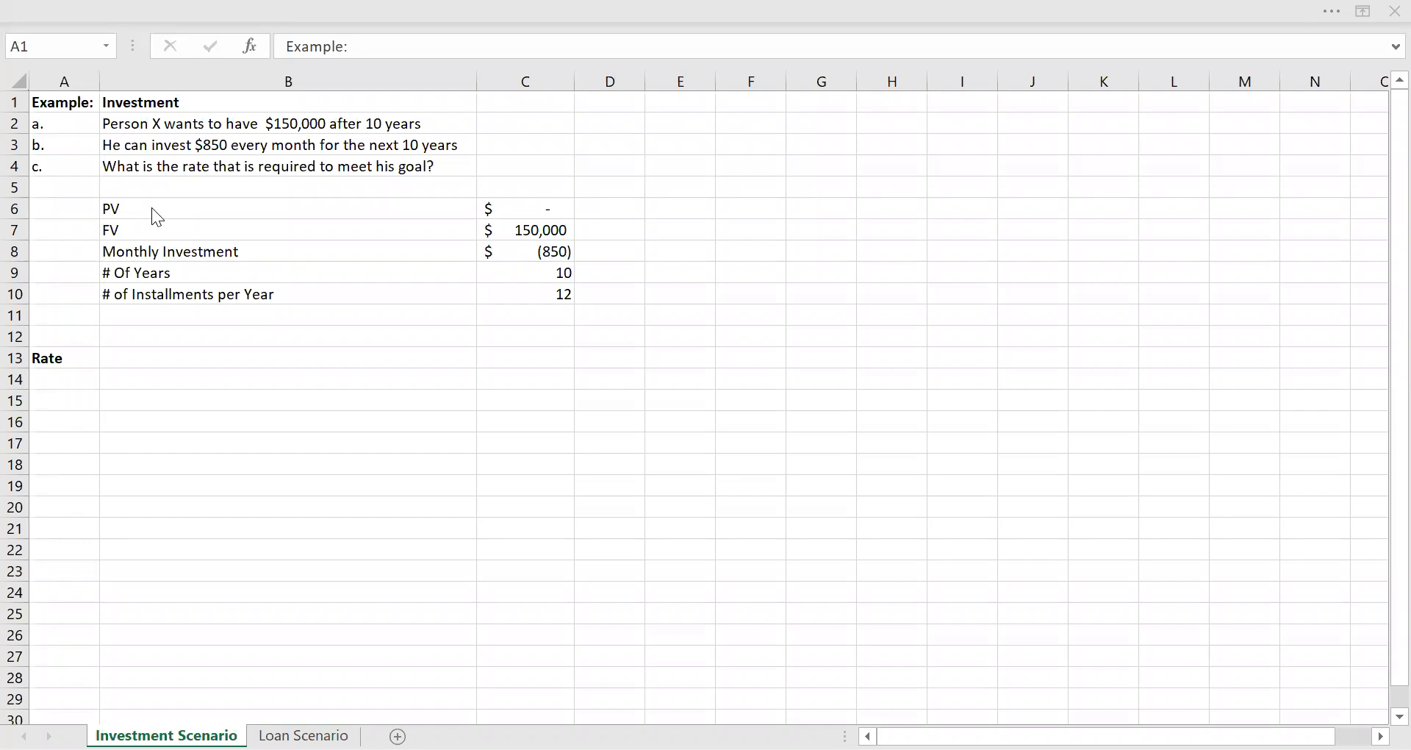
Step: Review the investment assumptions for monthly investment, future value, number of years and installments per year
click(551, 254)
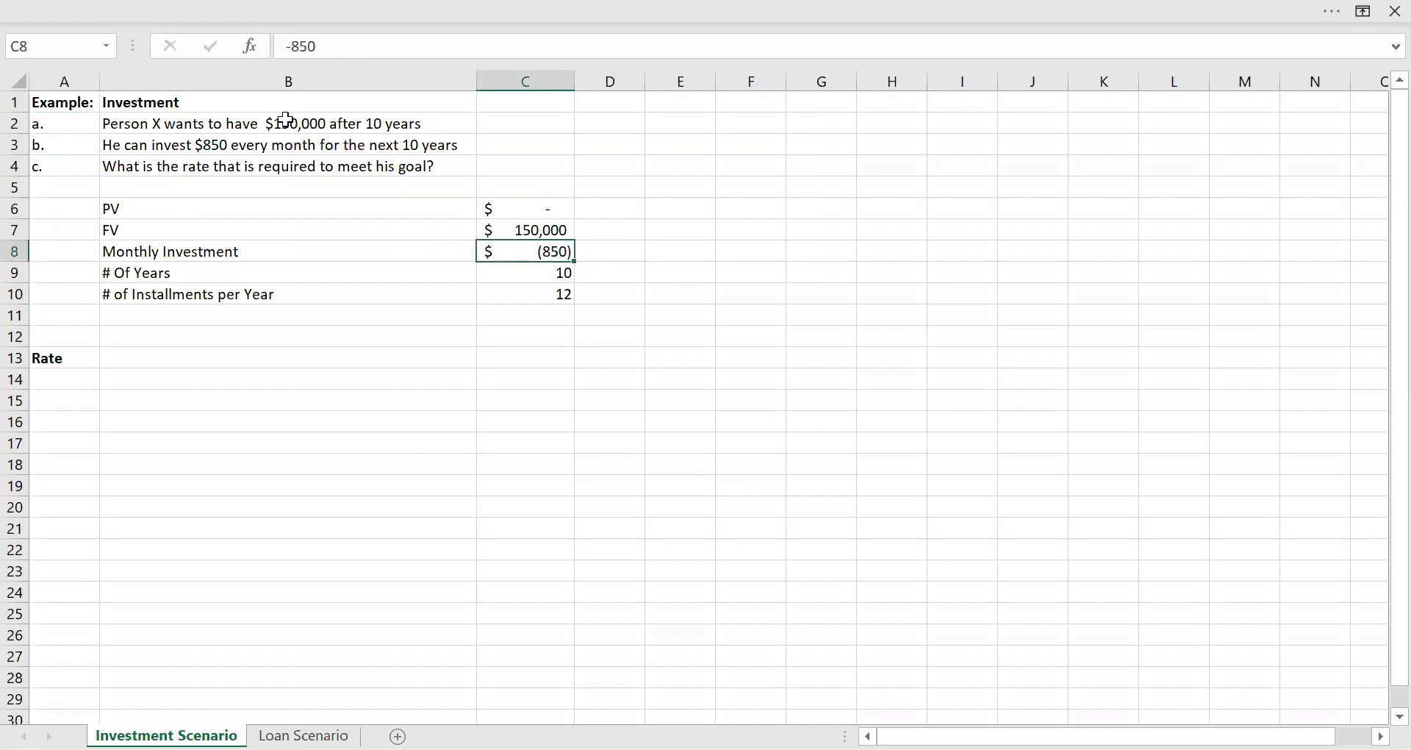
click(542, 225)
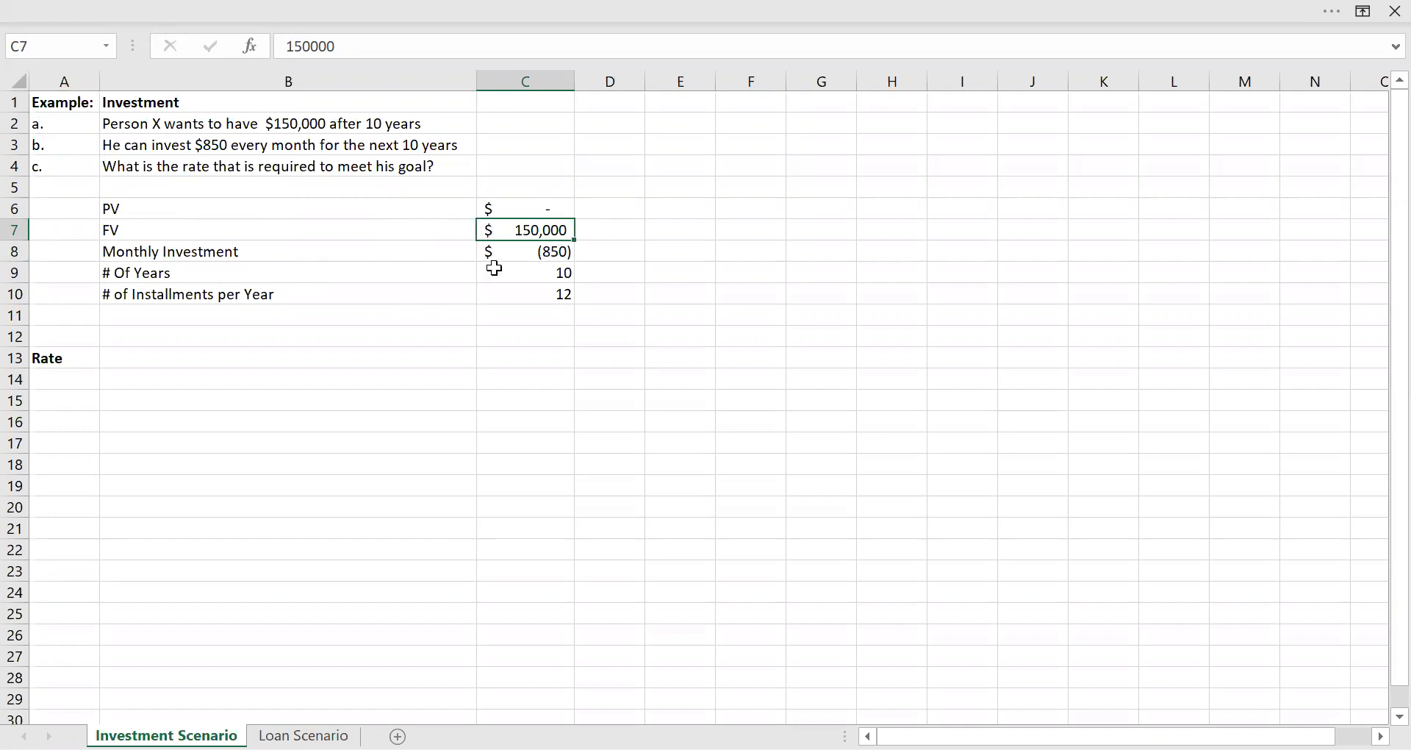
click(536, 270)
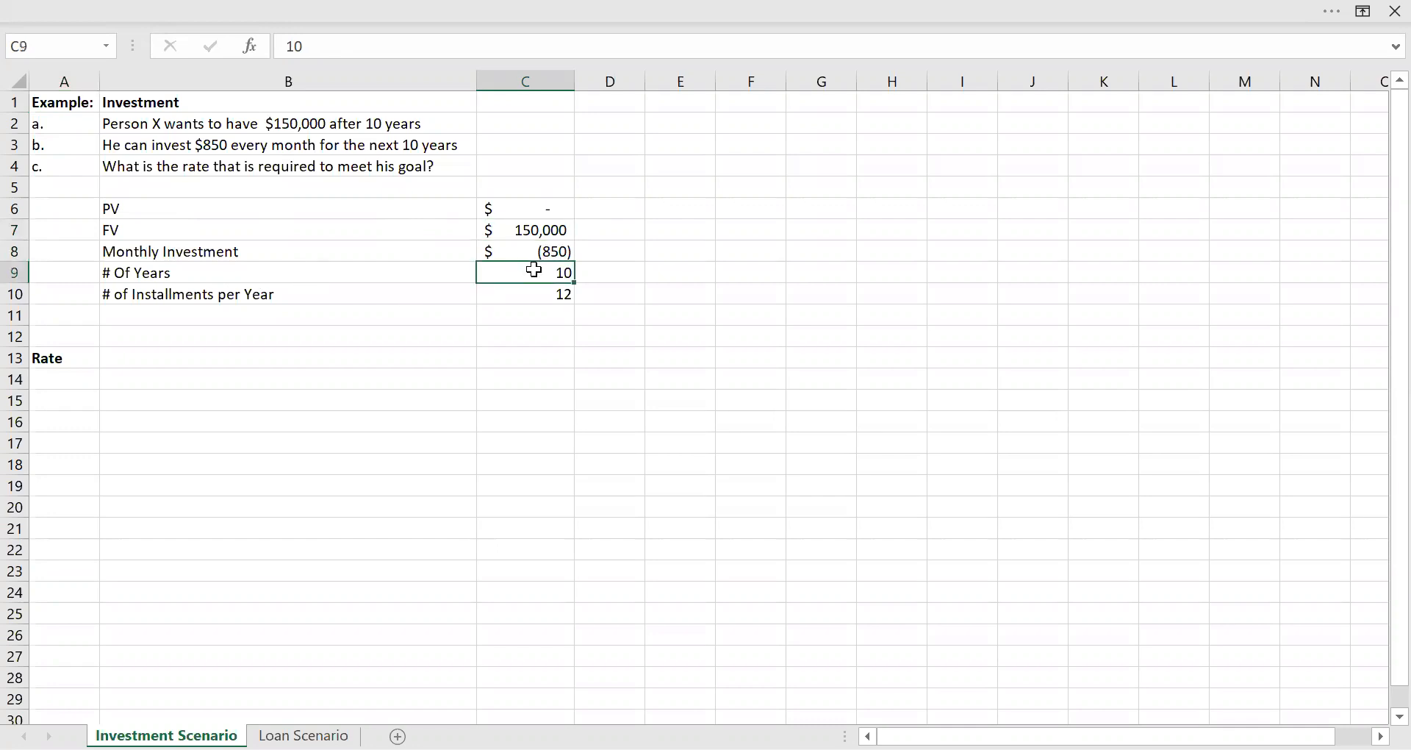
click(275, 298)
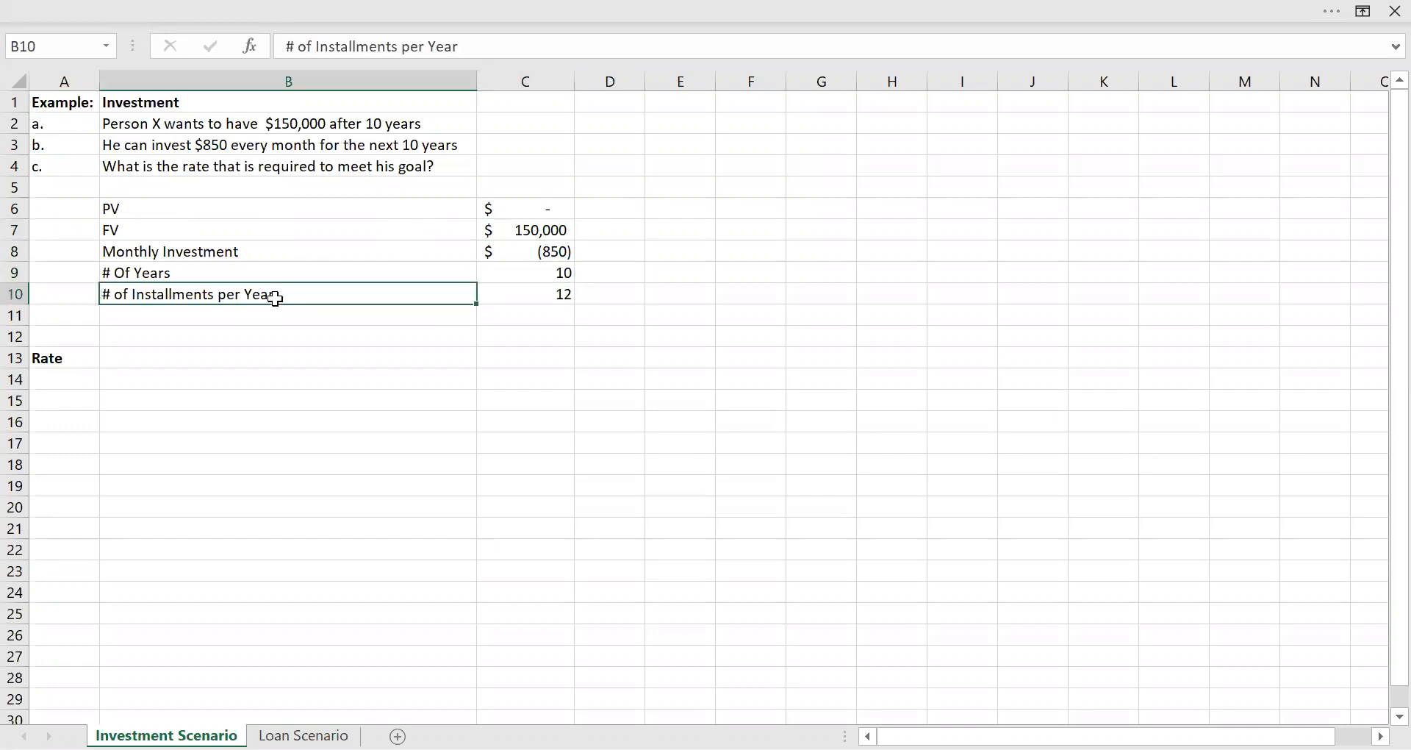
click(530, 294)
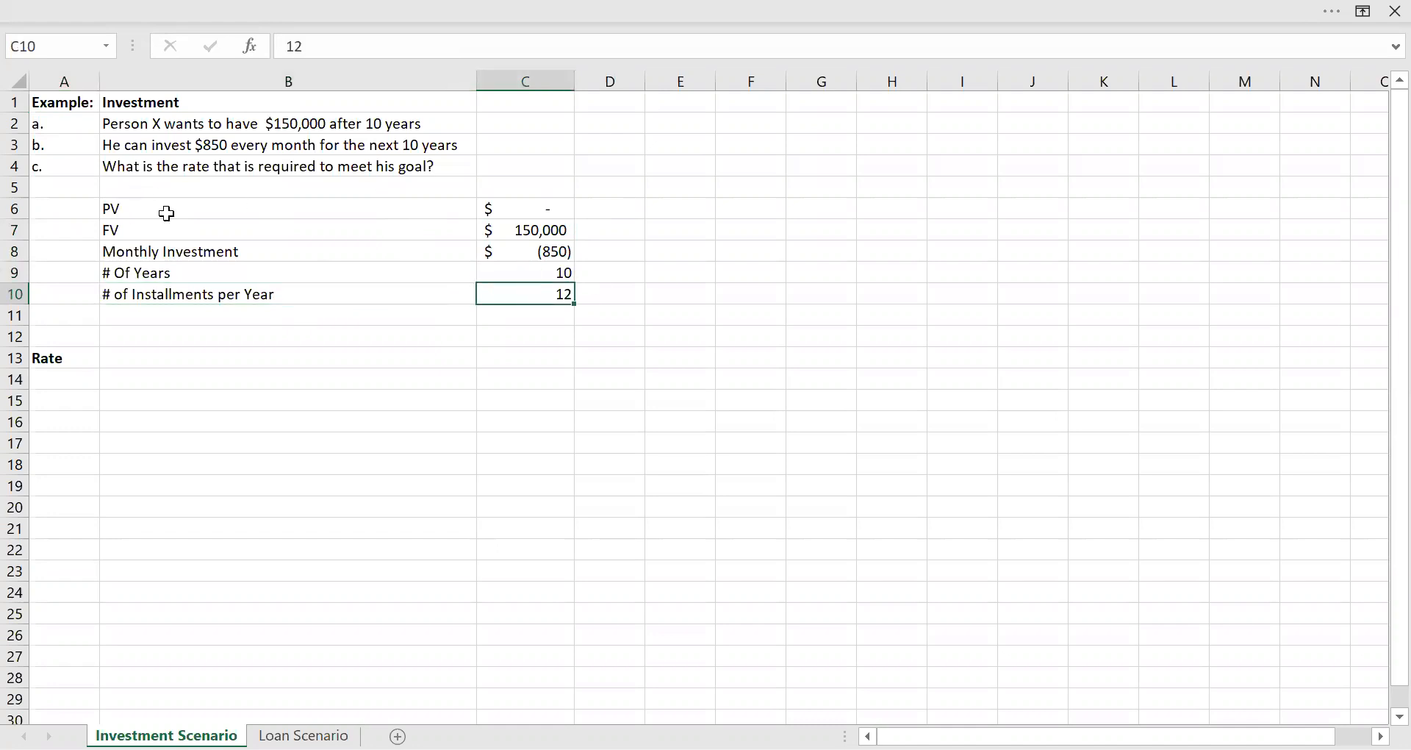
Step: Start a RATE formula in cell B13 with C9*C10 as the number of periods
click(218, 360)
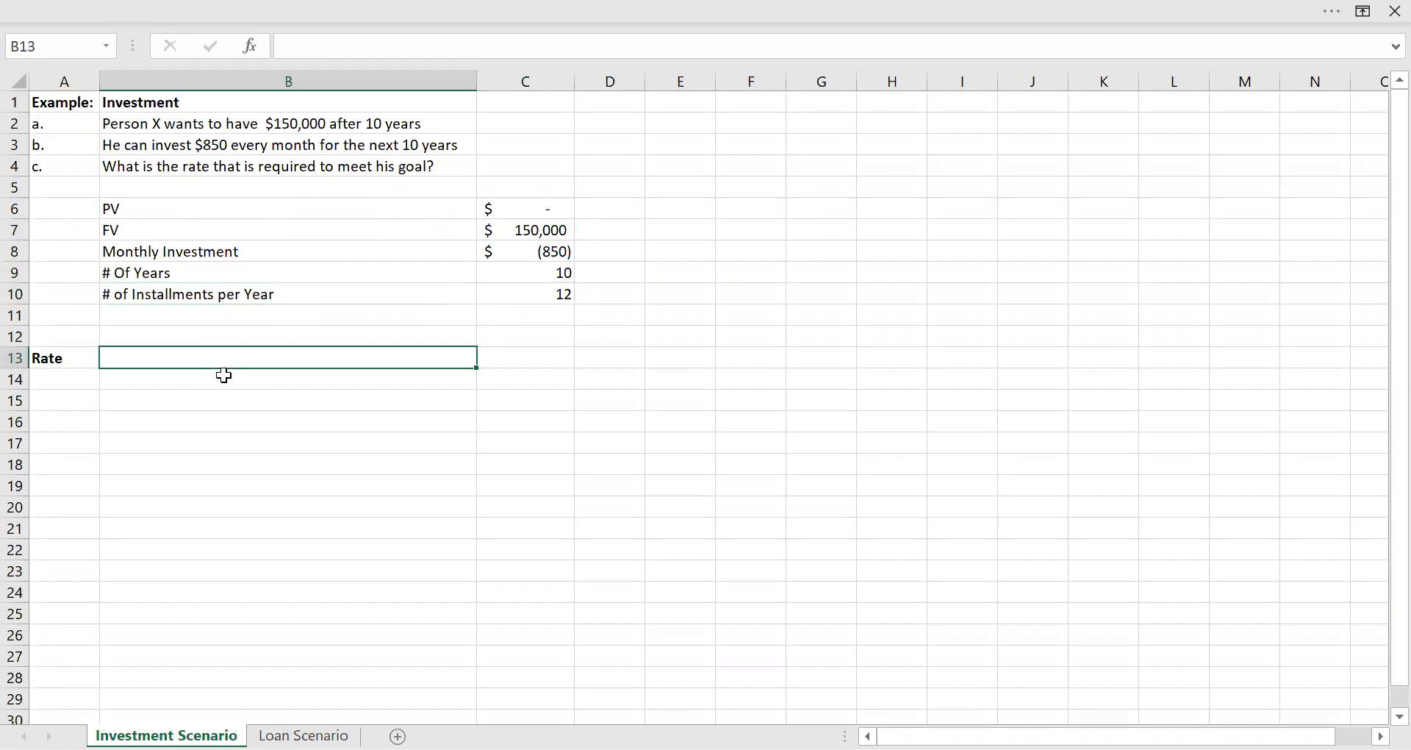
text(=rate)
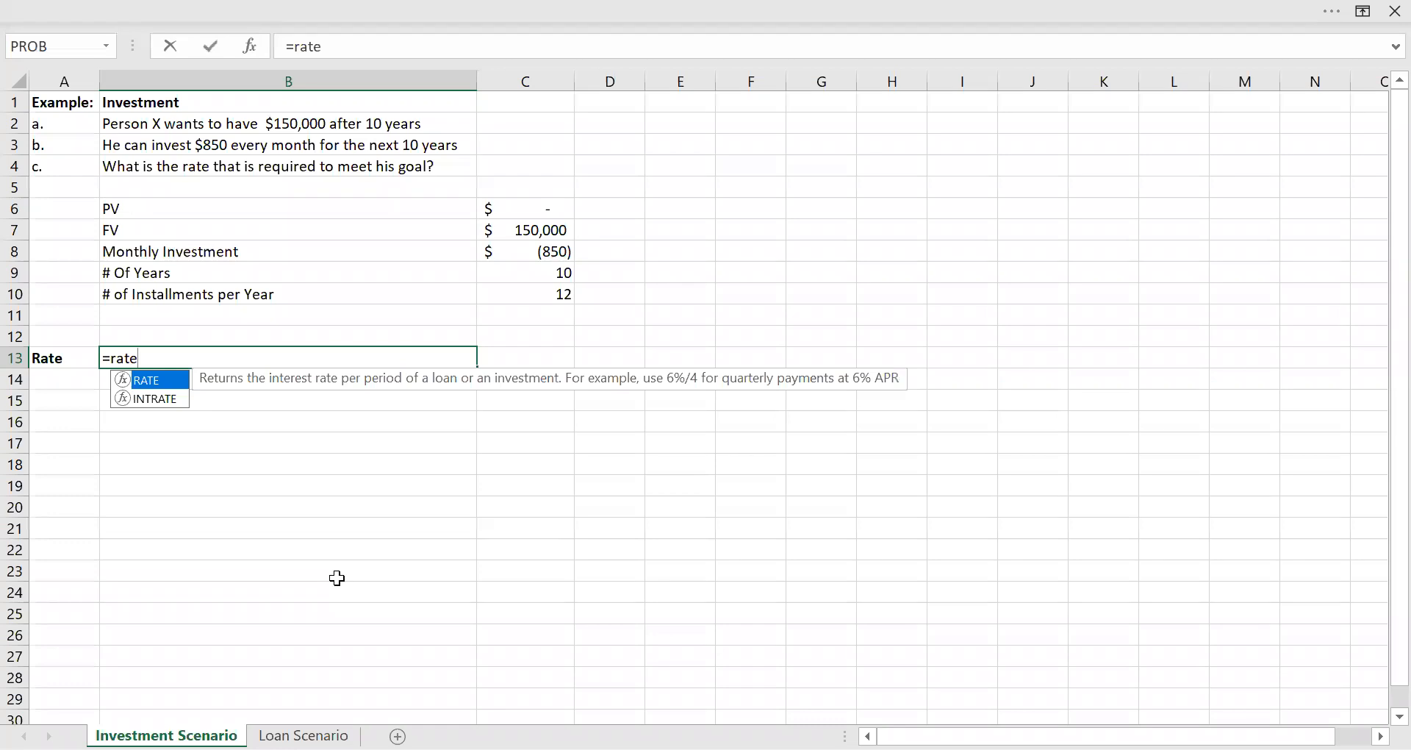
double_click(156, 381)
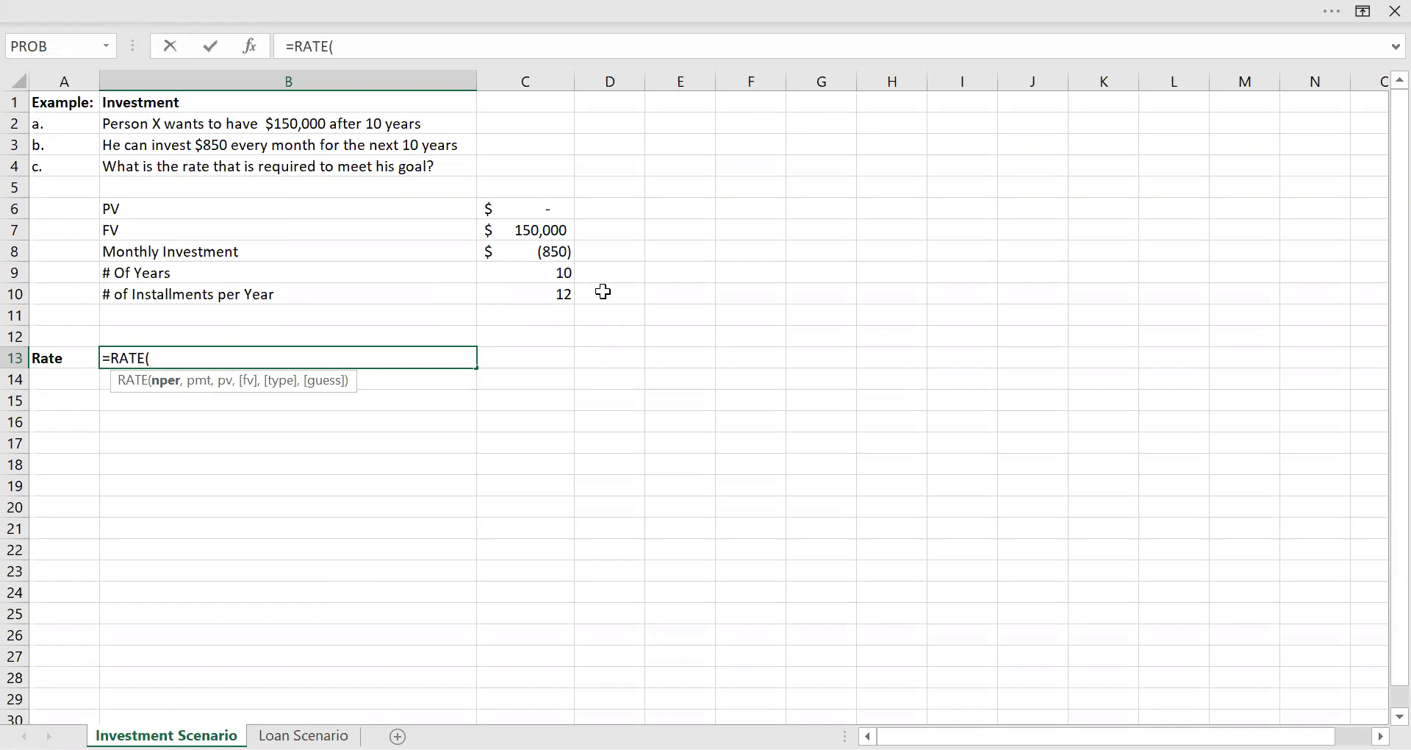
click(539, 275)
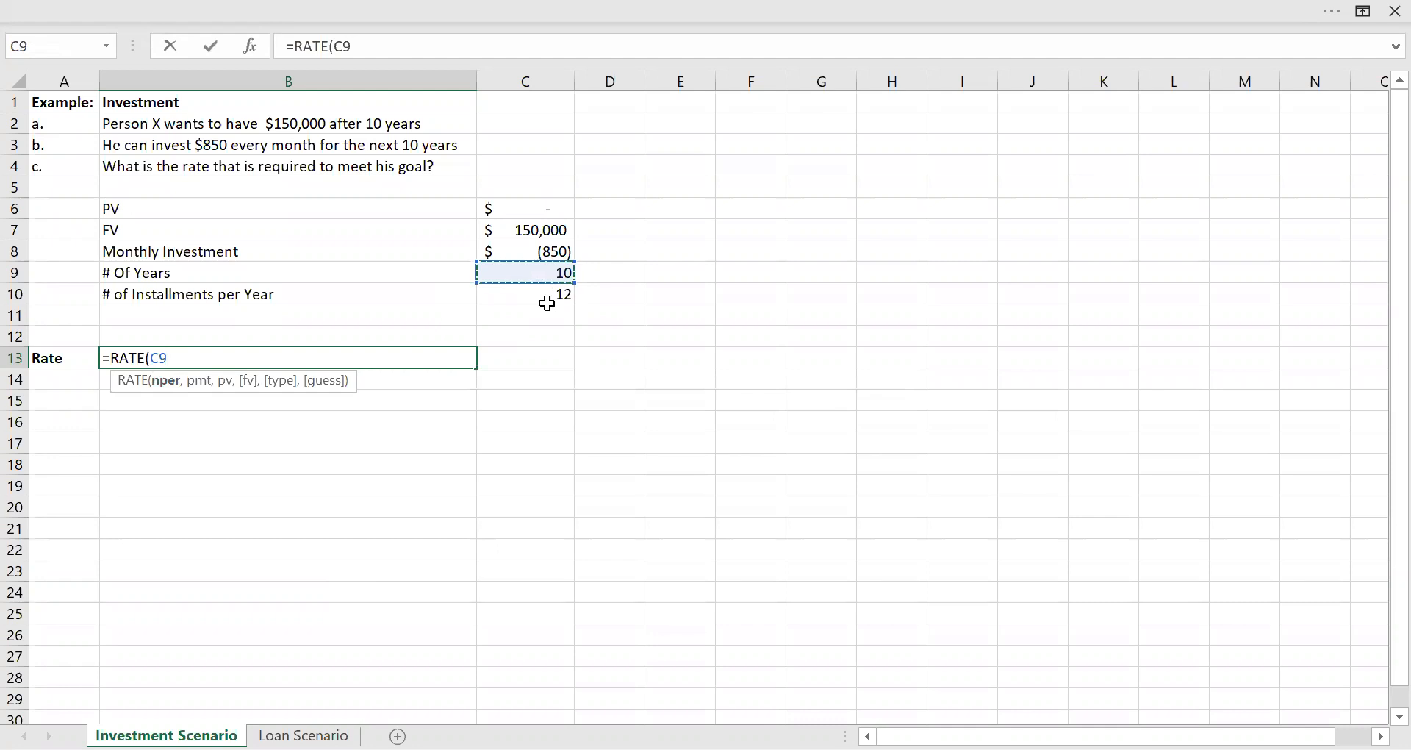
text(*)
click(537, 294)
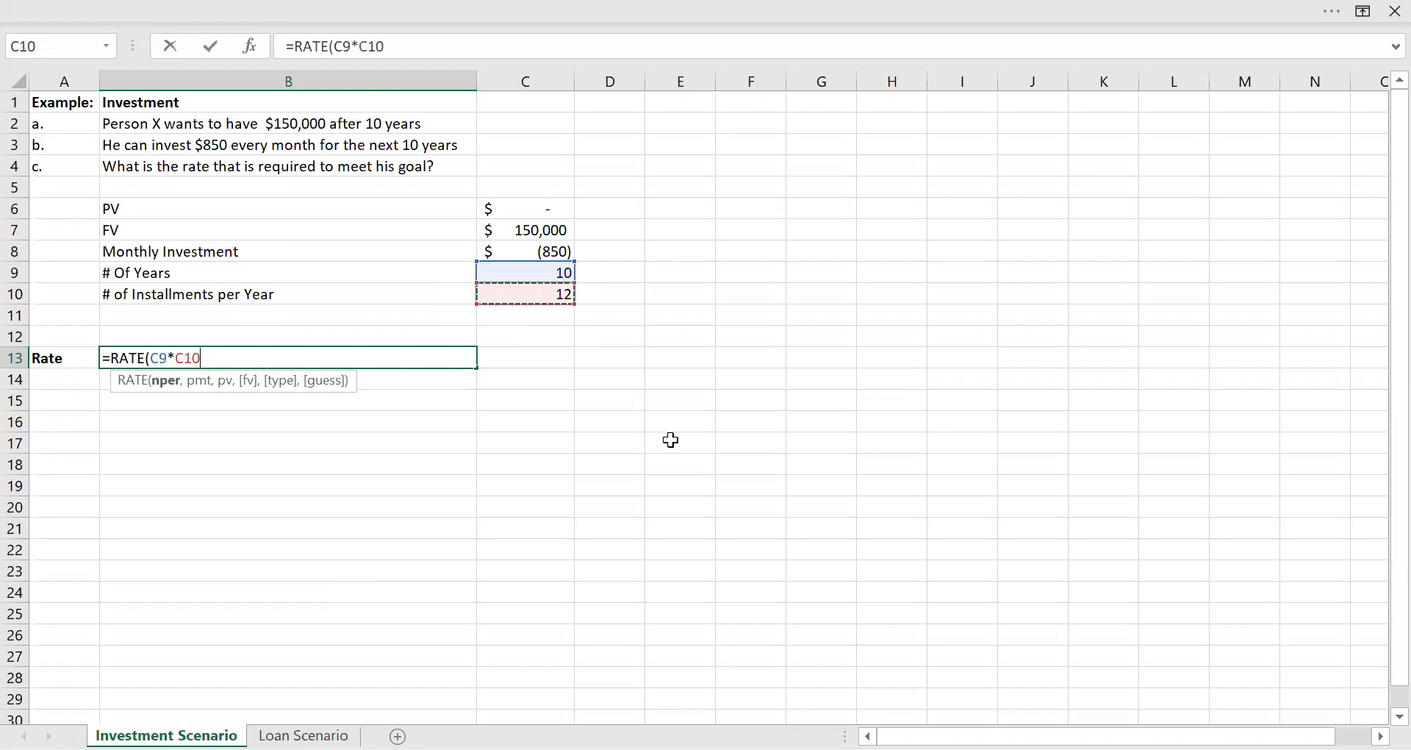
text(,)
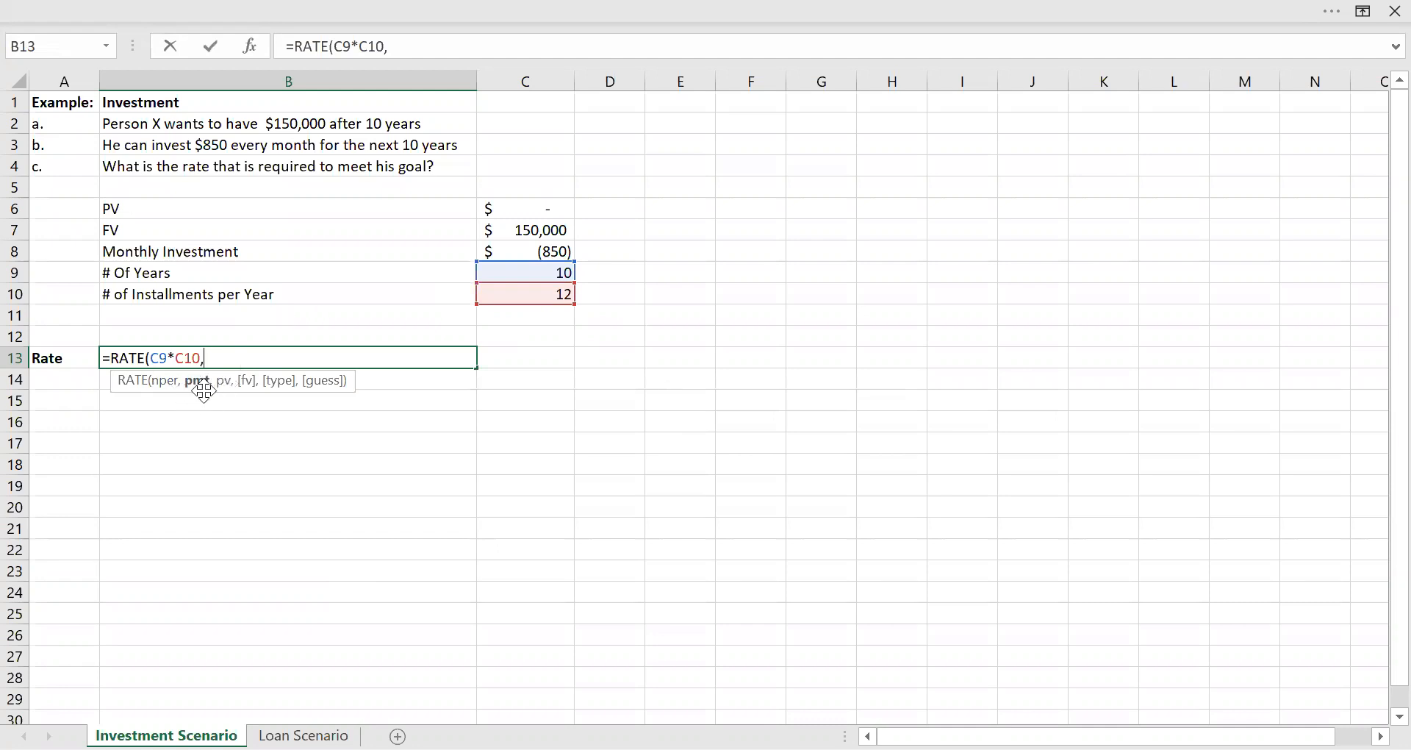
Step: Add C8 as the payment, C6 as the present value and C7 as the future value in the RATE formula
click(530, 254)
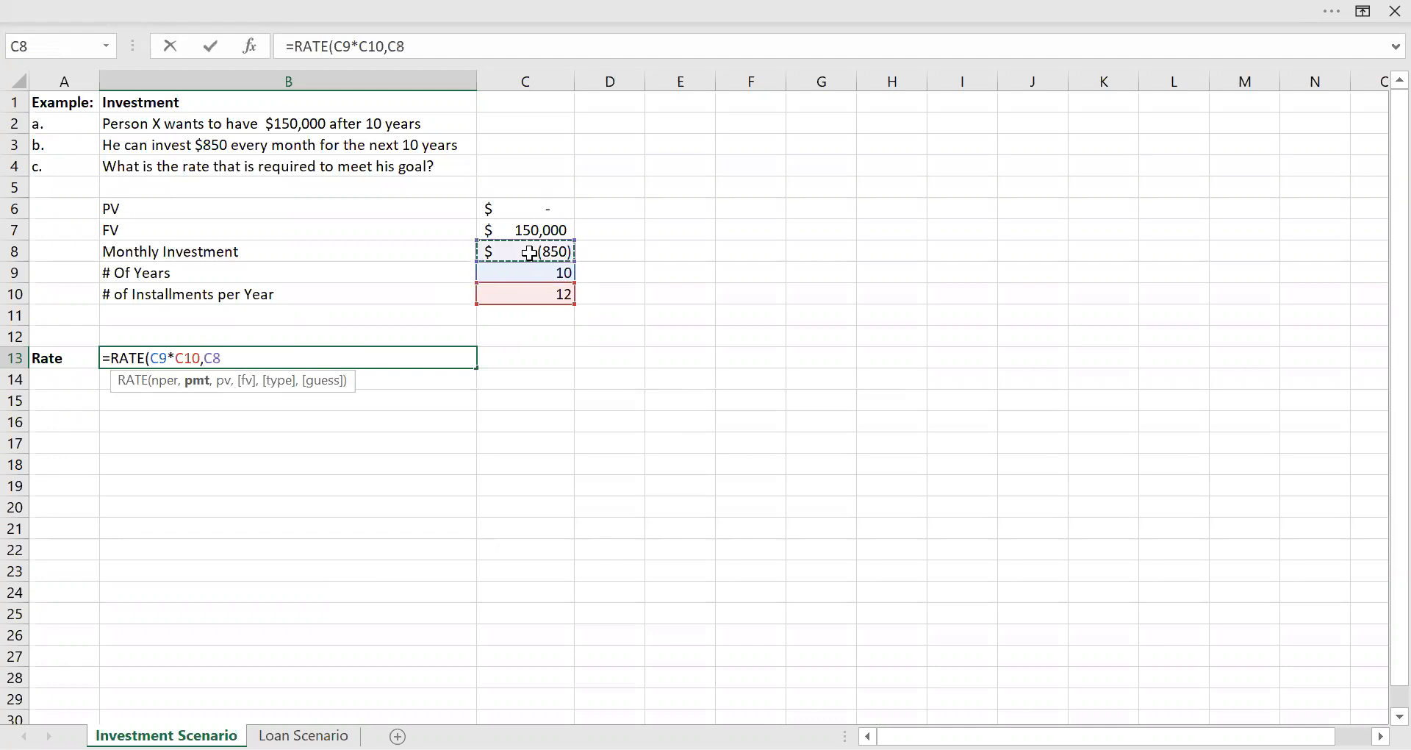
text(,)
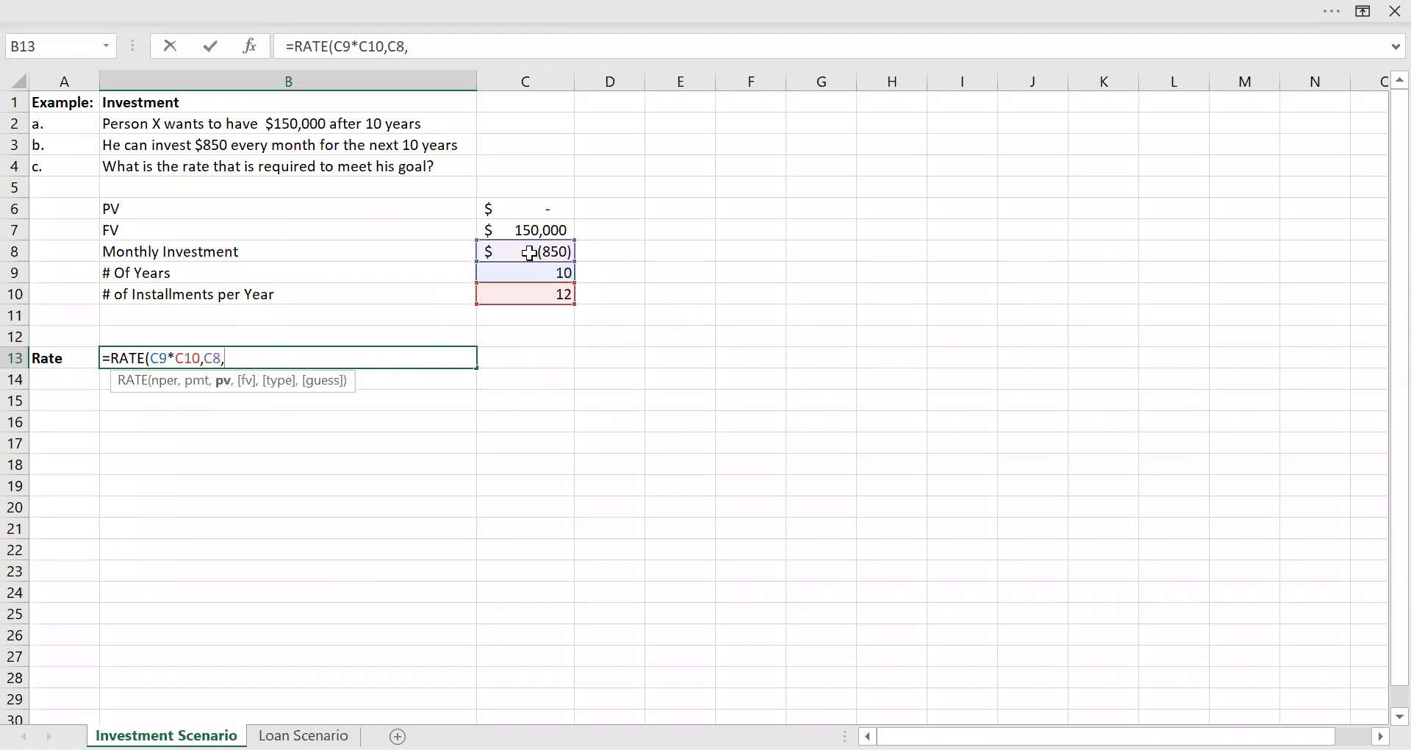
click(540, 209)
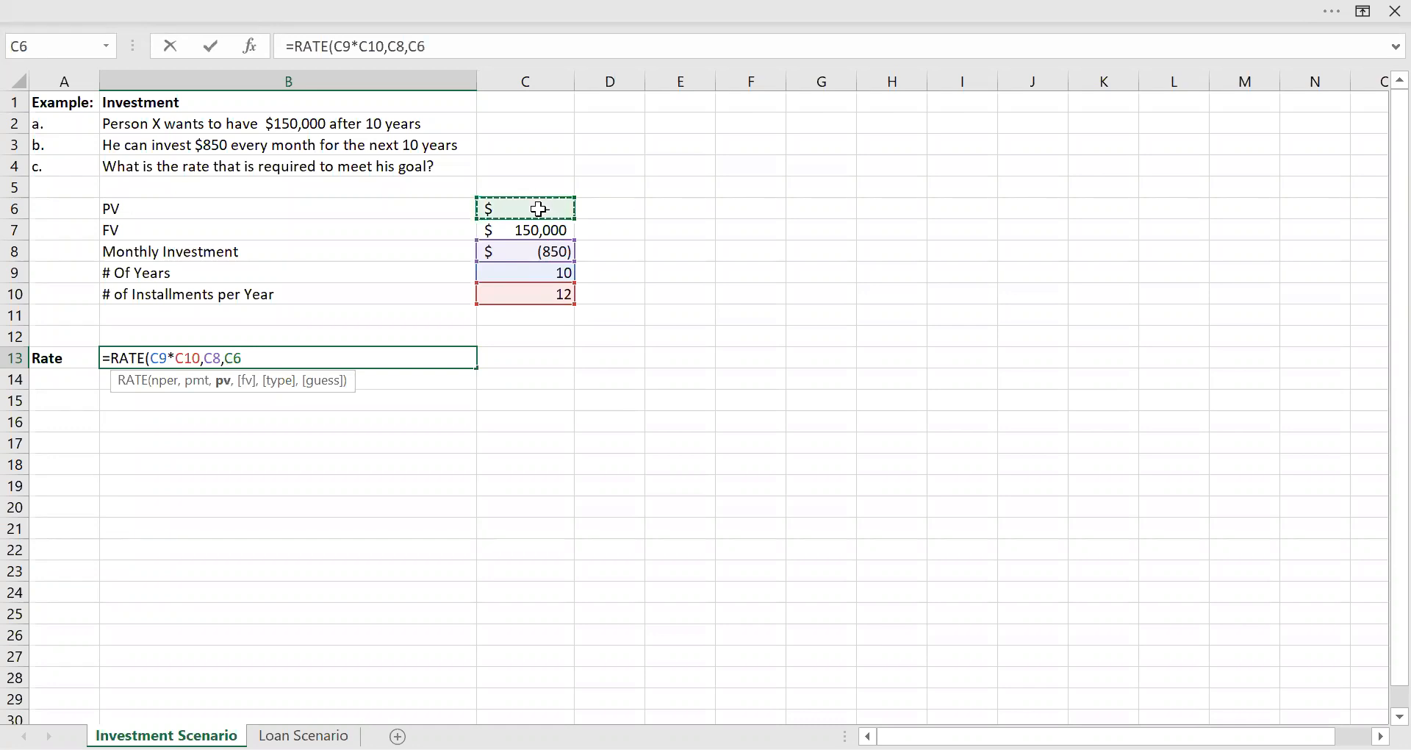
text(,)
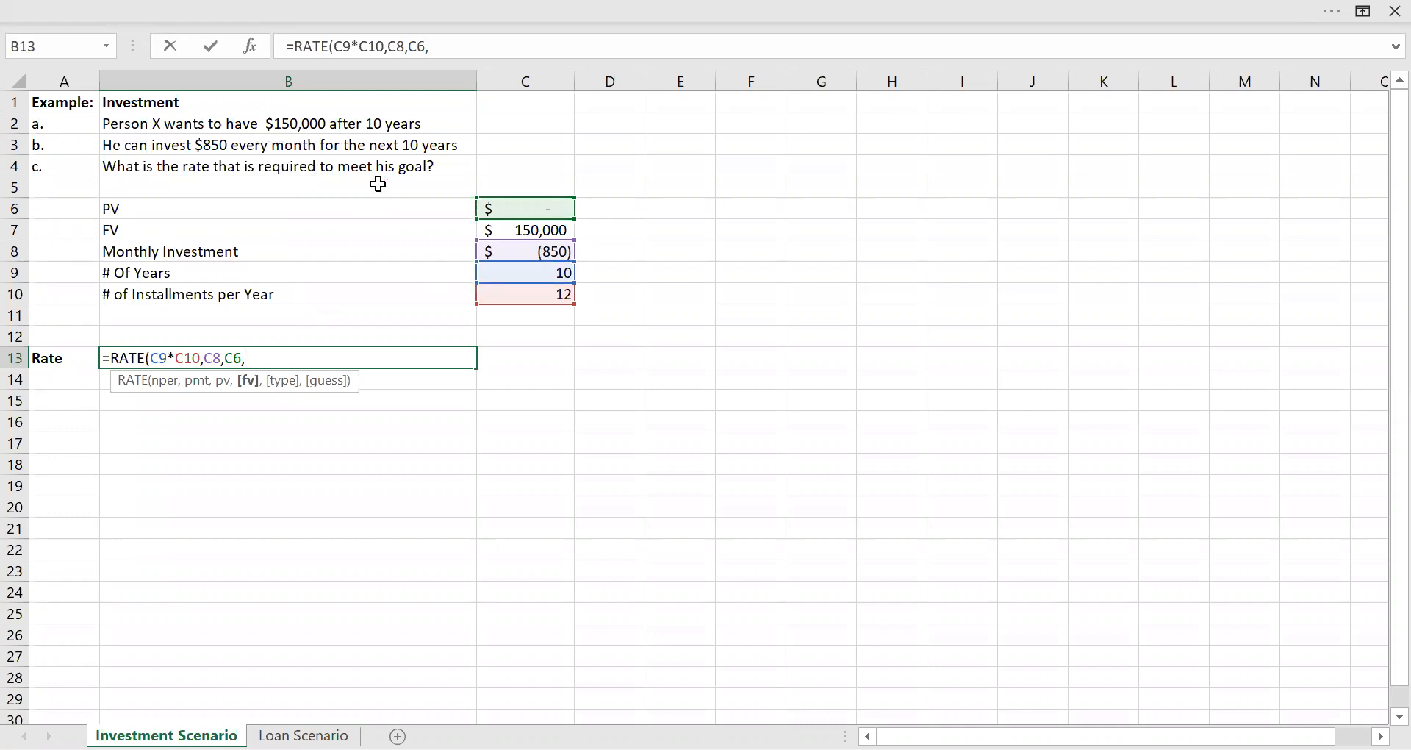
click(516, 232)
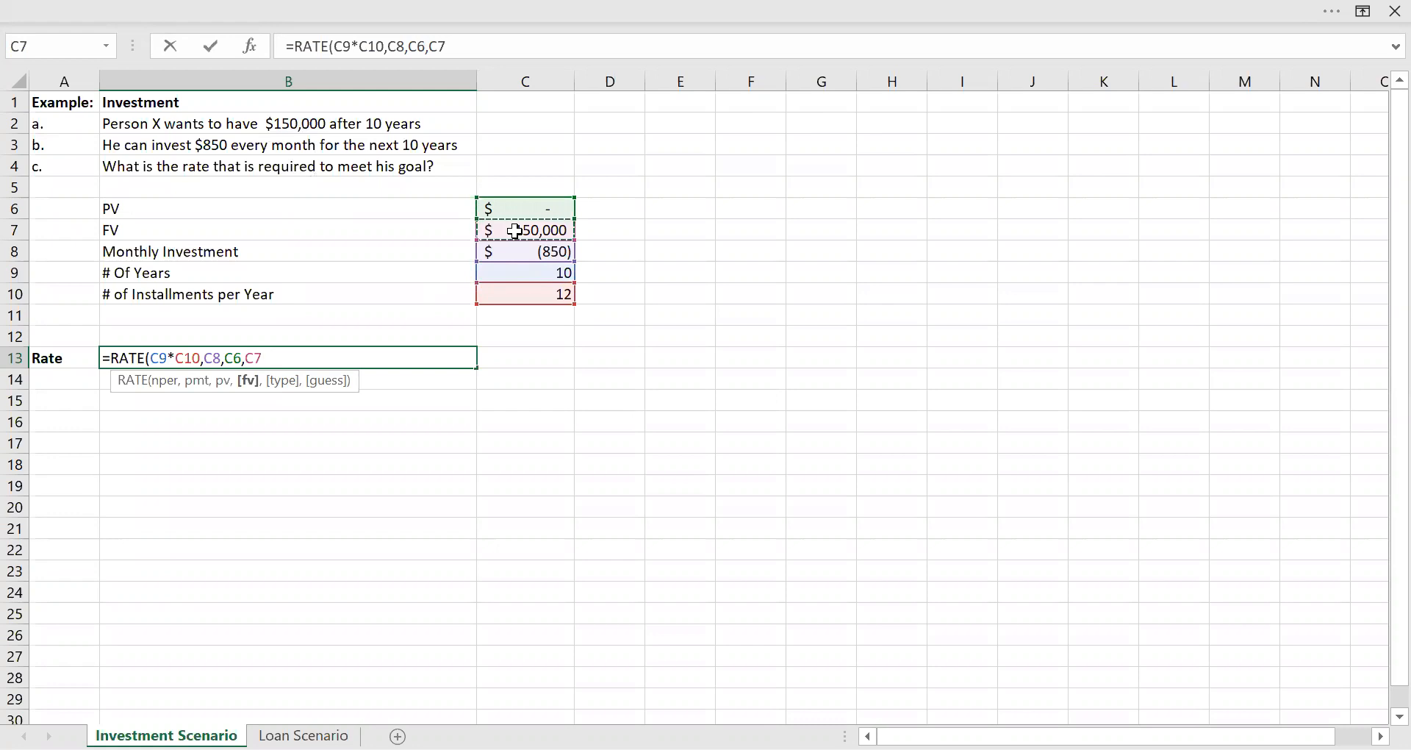
text(,)
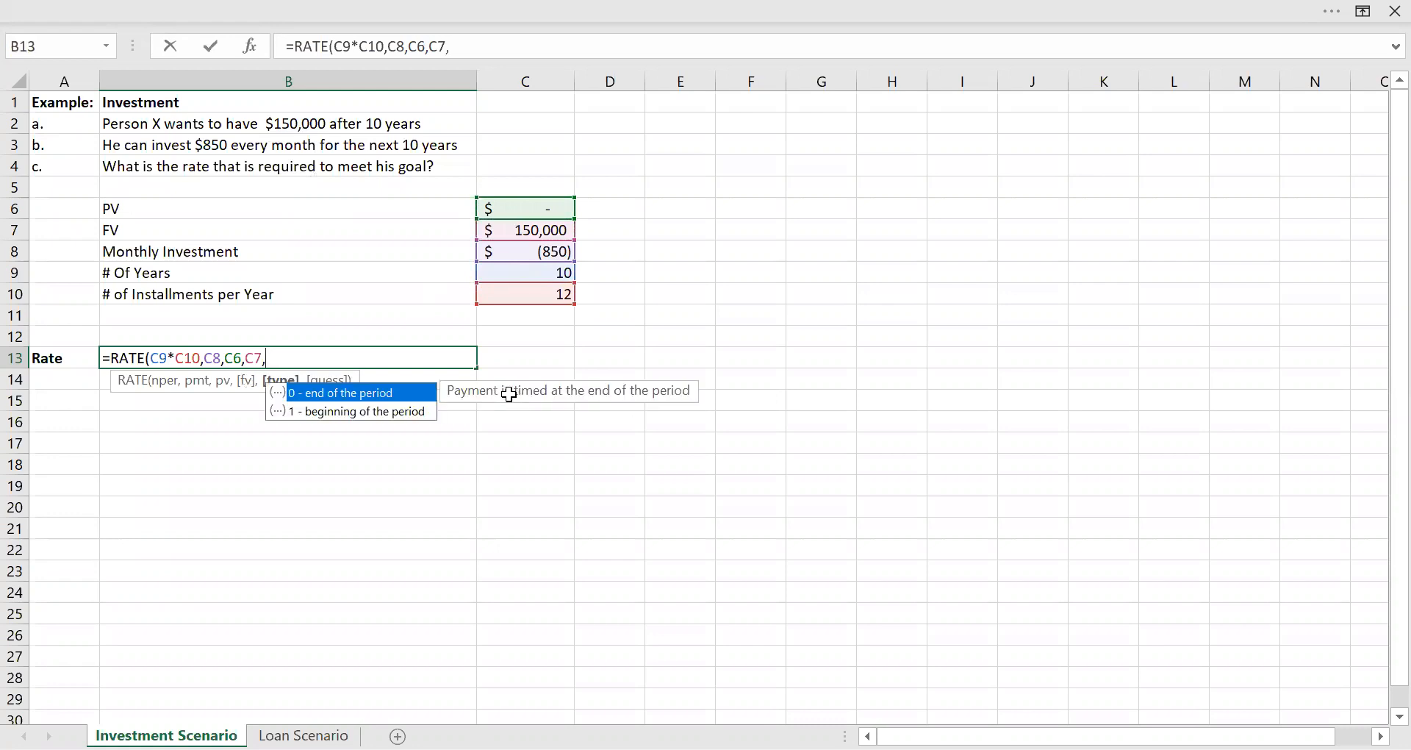
Step: Set the payment type to 1 (beginning of the period), omit the guess argument, and complete the RATE formula
key(Down)
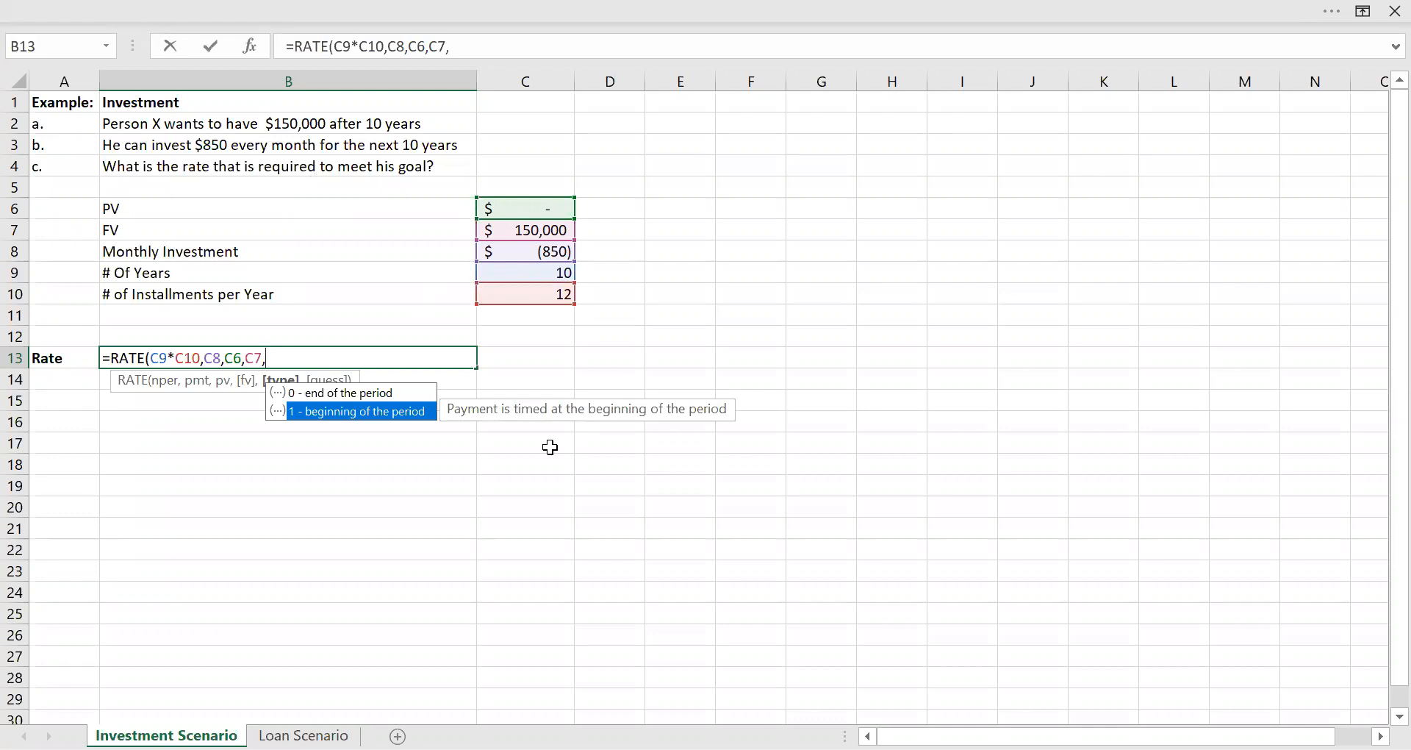
key(Tab)
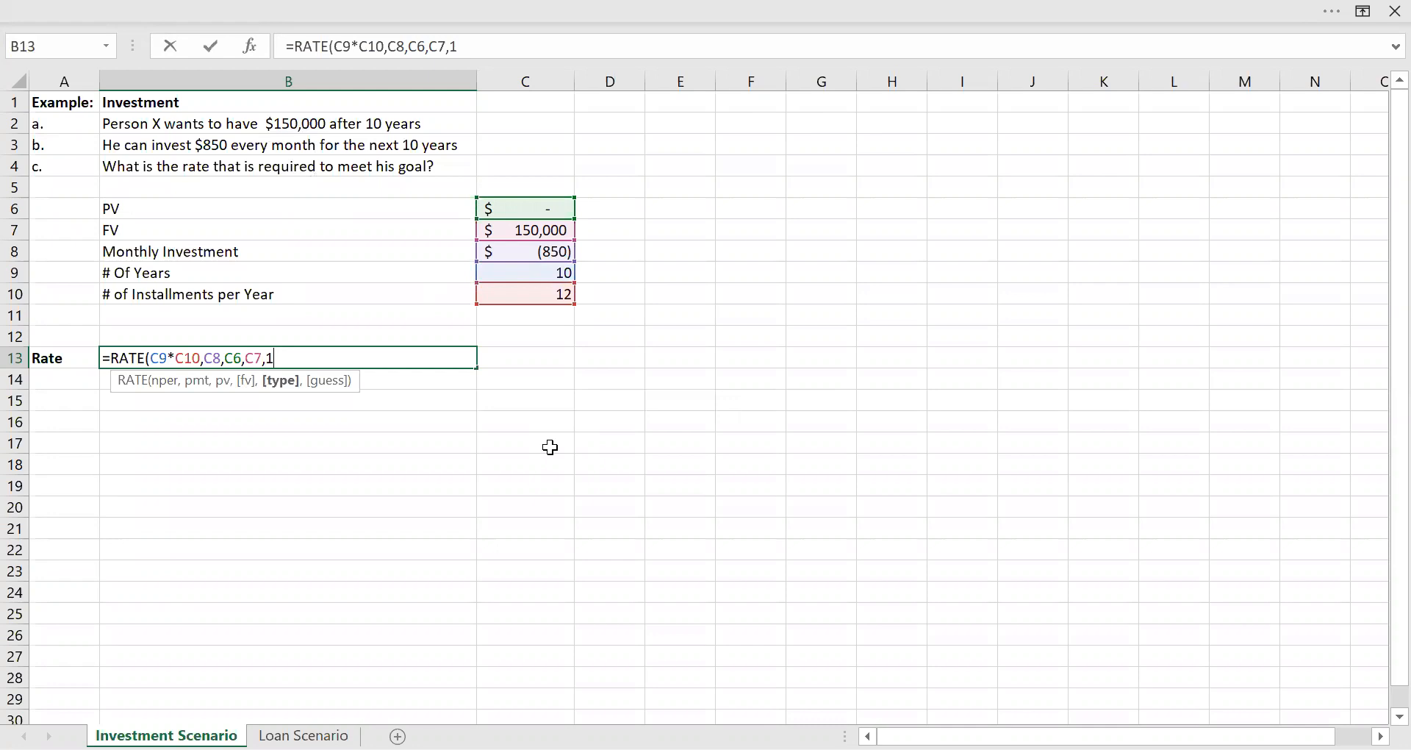
text(,)
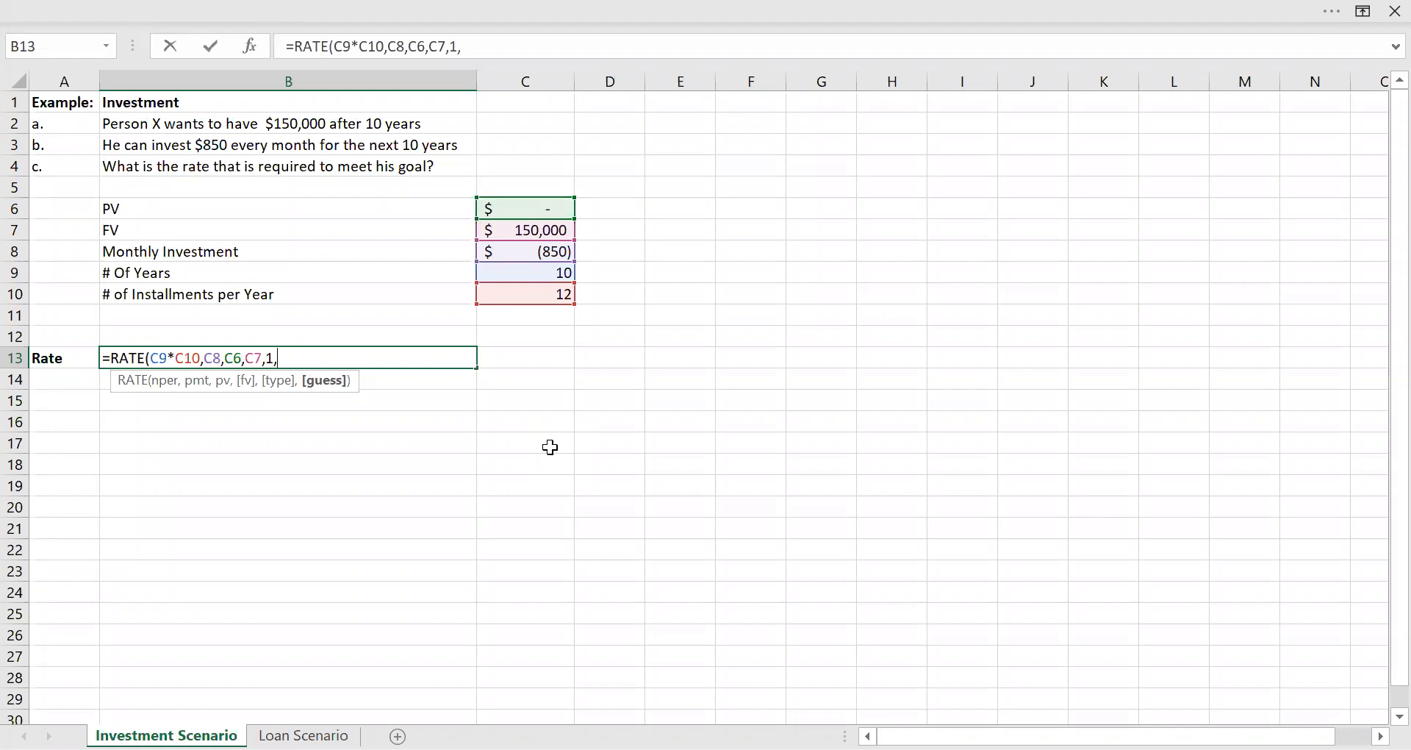
key(BackSpace)
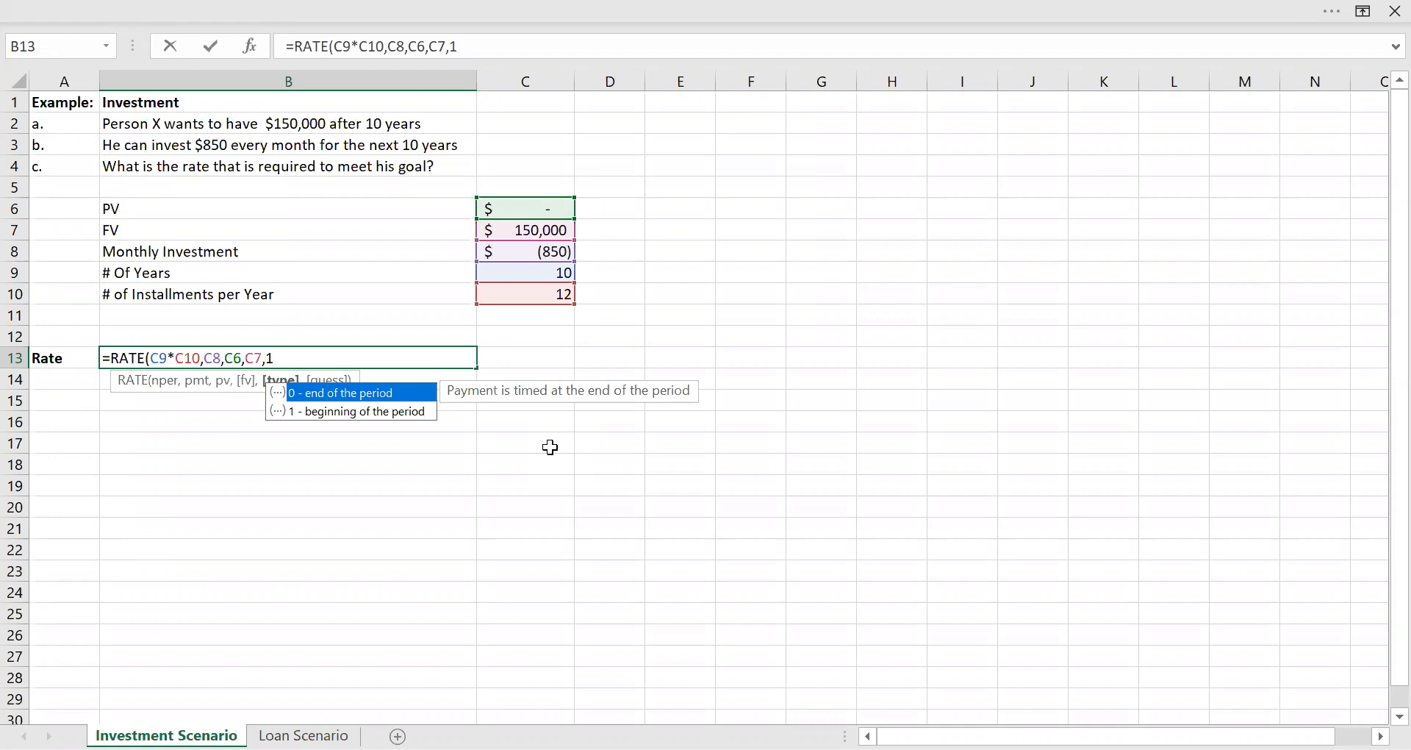
text())
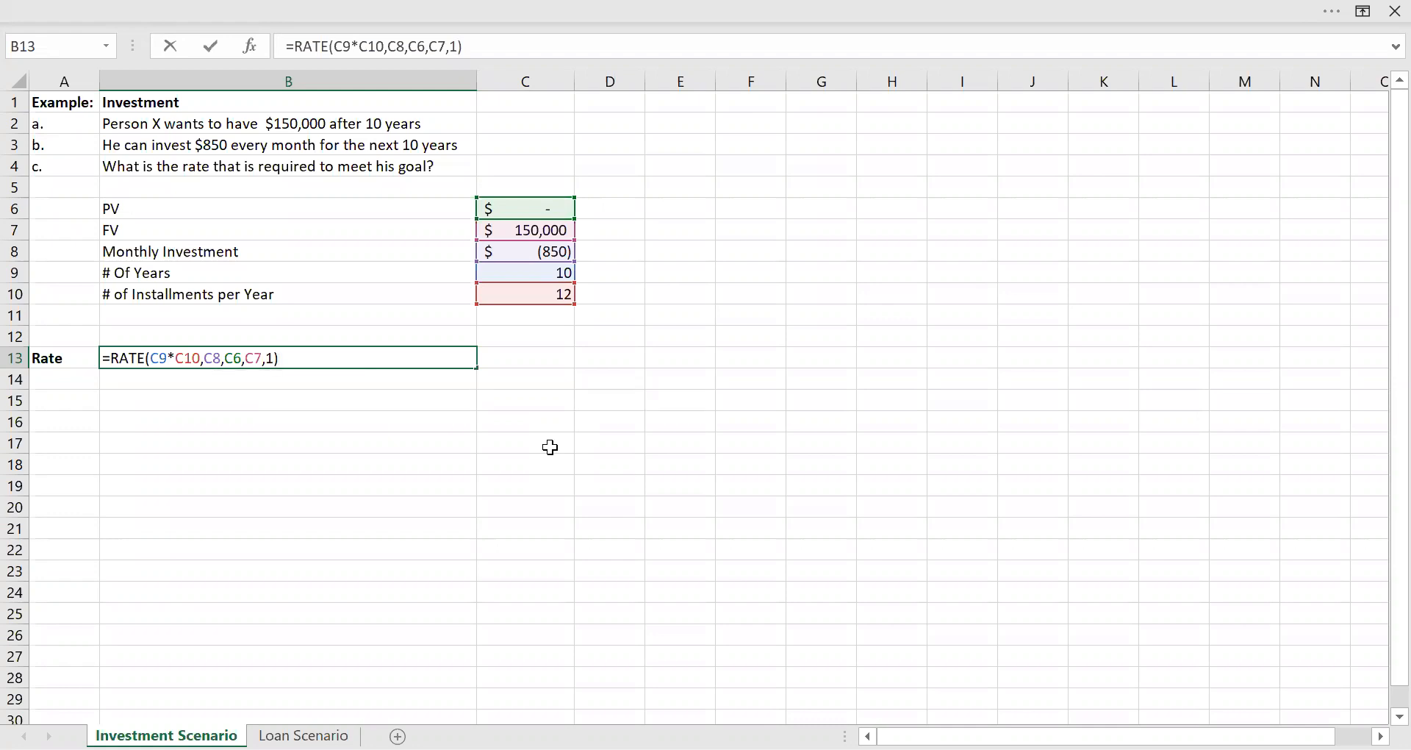
key(Return)
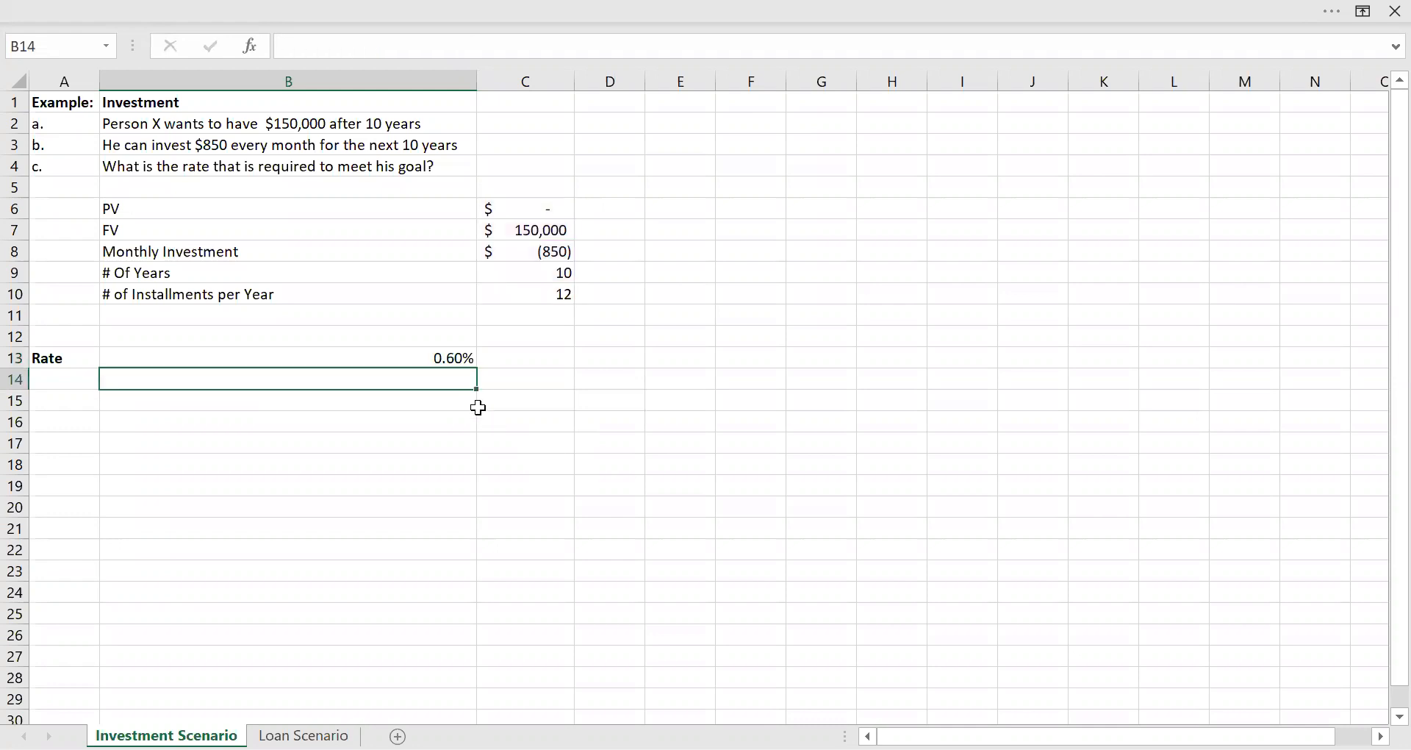
Step: Annualize the rate in B13 by multiplying the RATE formula by 12
click(429, 356)
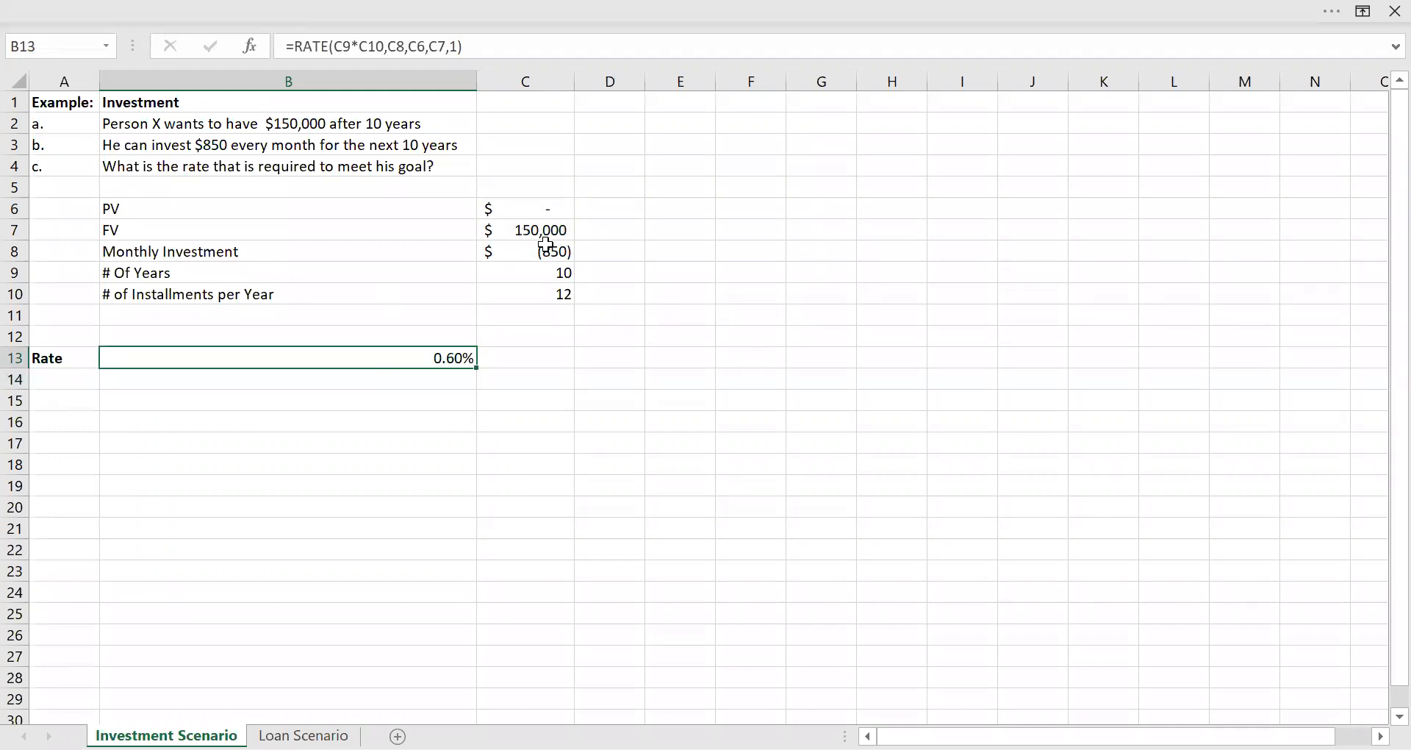
click(494, 41)
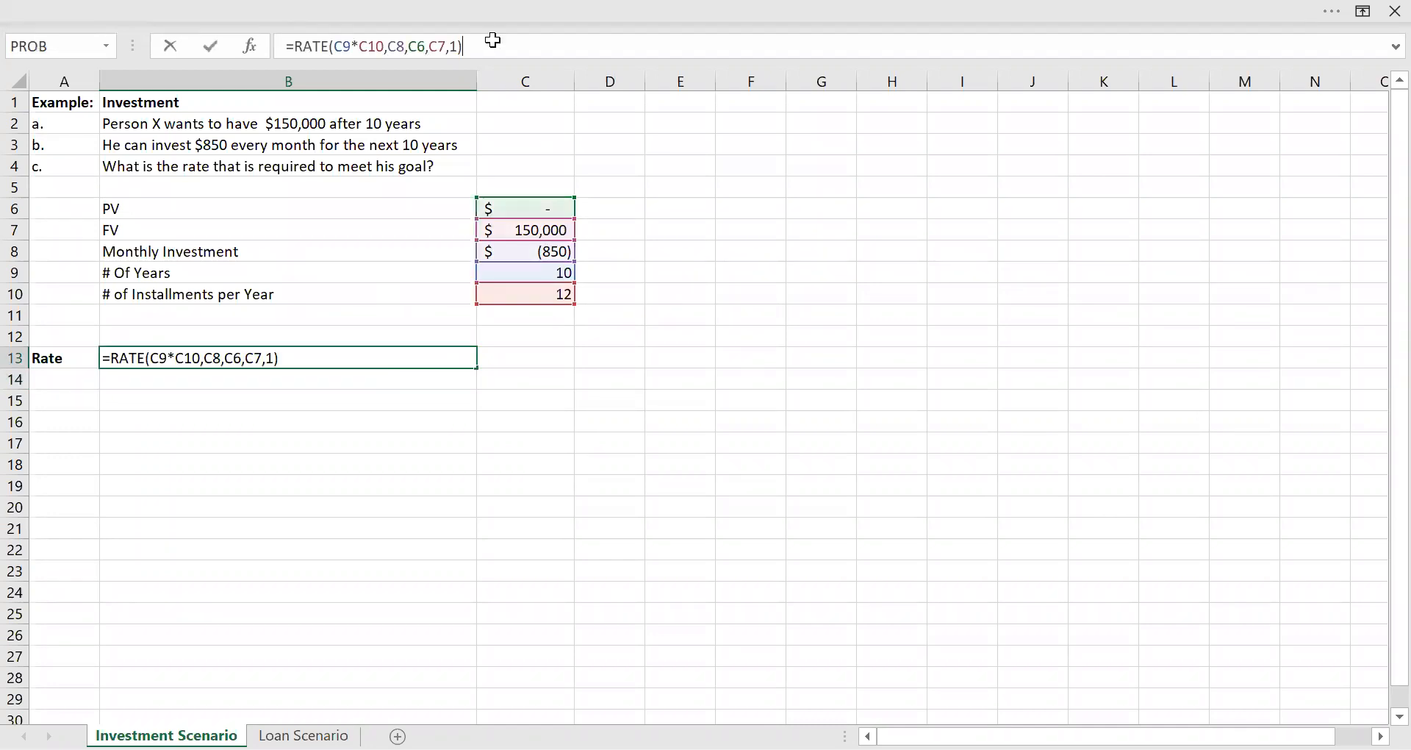
text(*12)
key(Return)
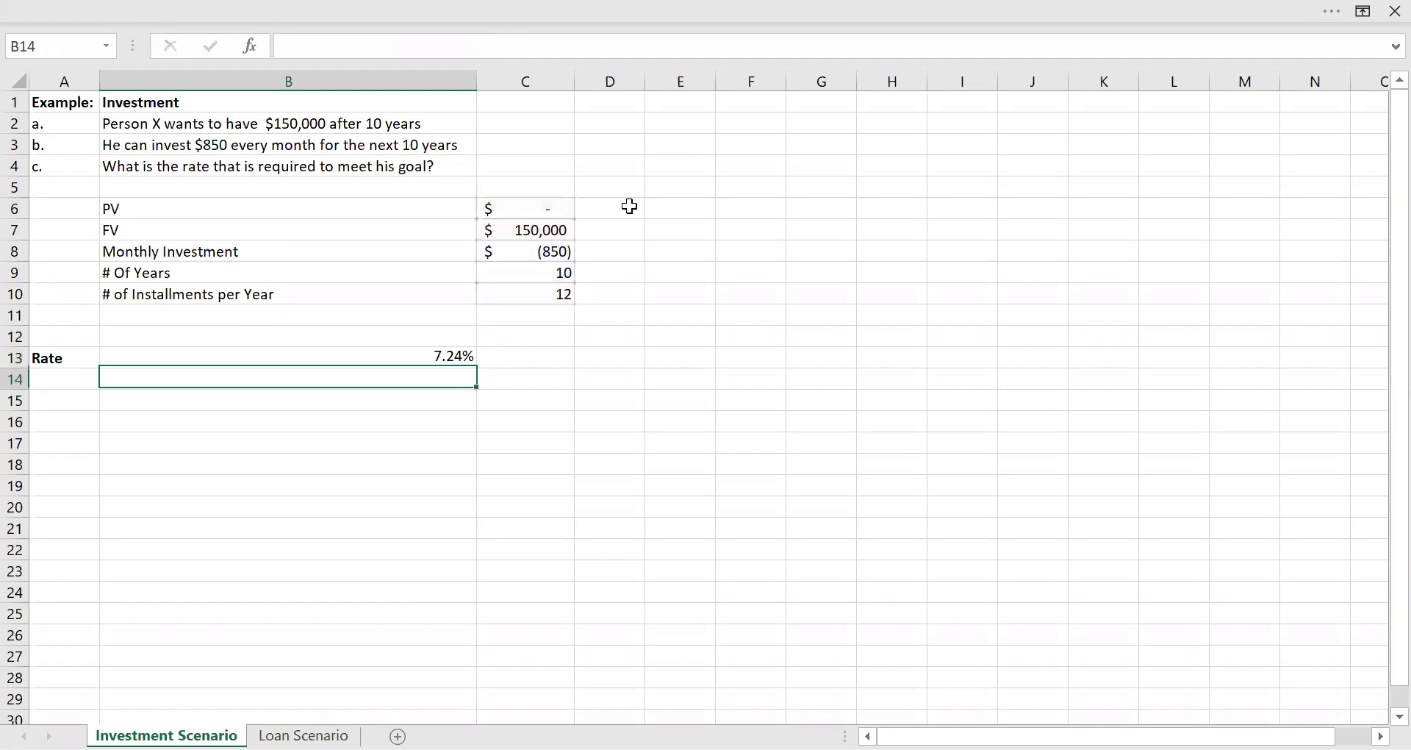
Step: Examine the annual rate in B13 against the future value and monthly investment of the scenario
click(403, 357)
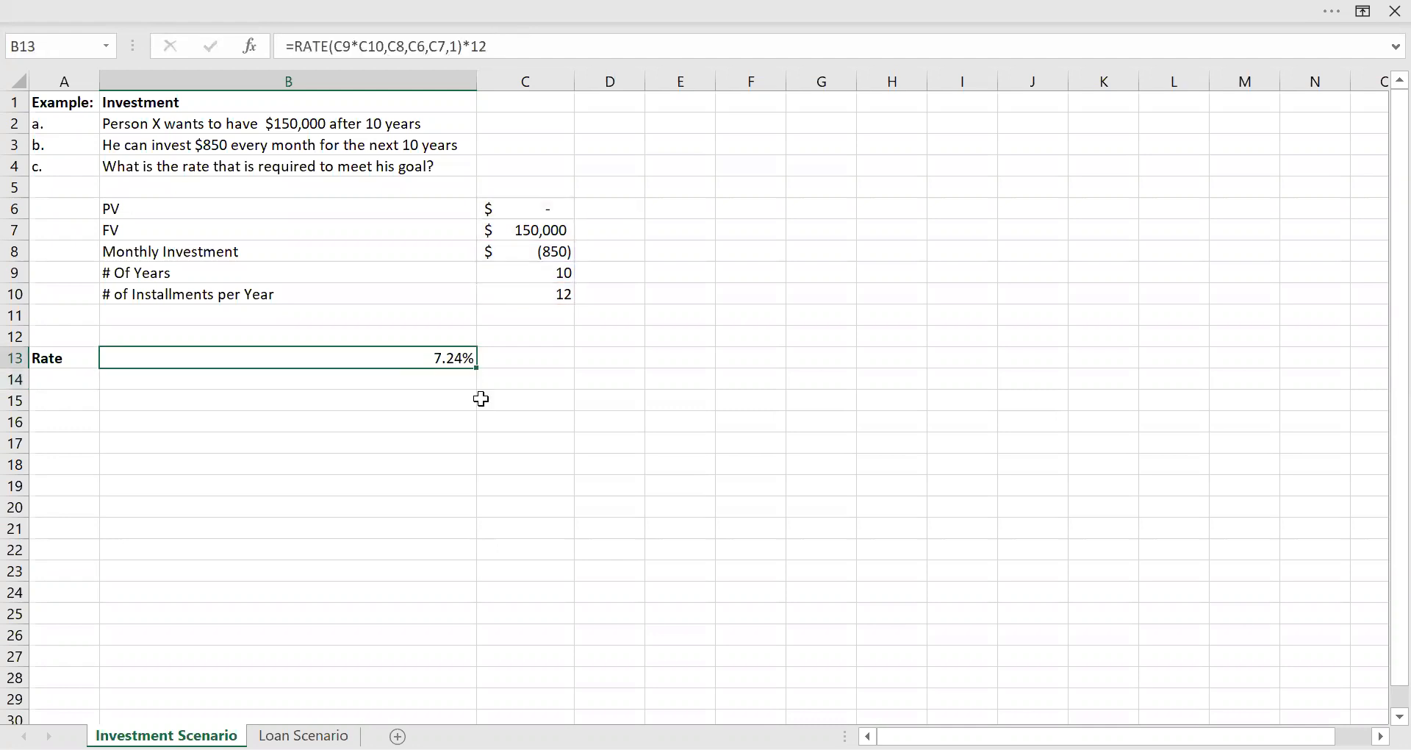
click(531, 377)
key(ctrl+Home)
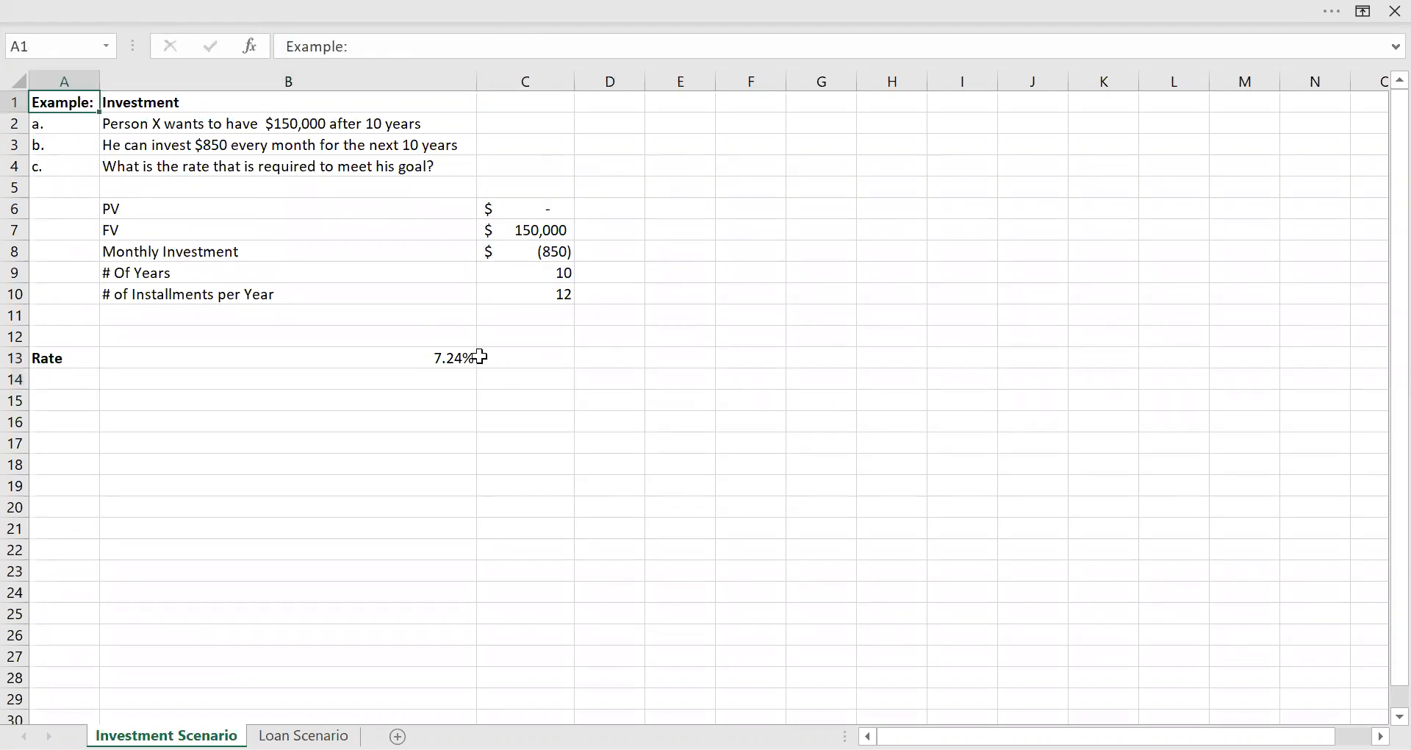
click(512, 232)
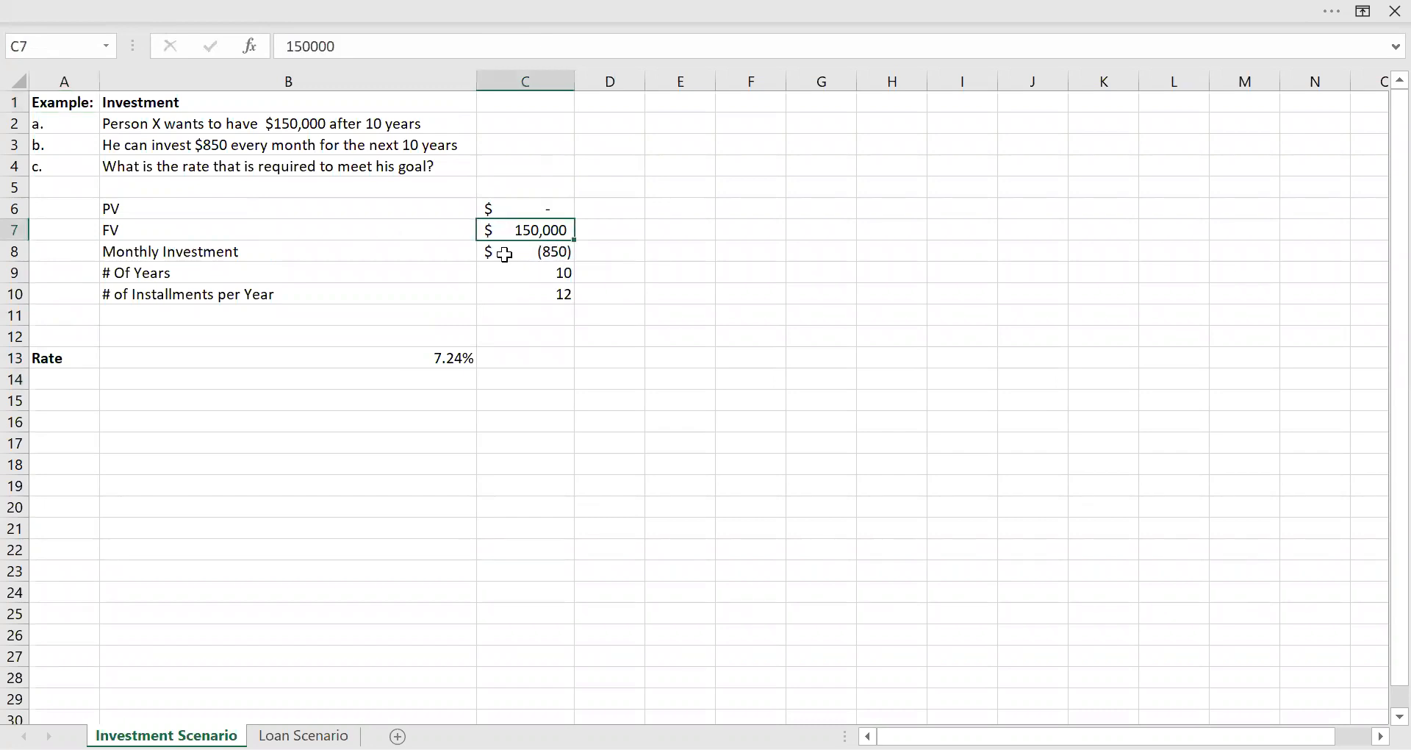
click(505, 255)
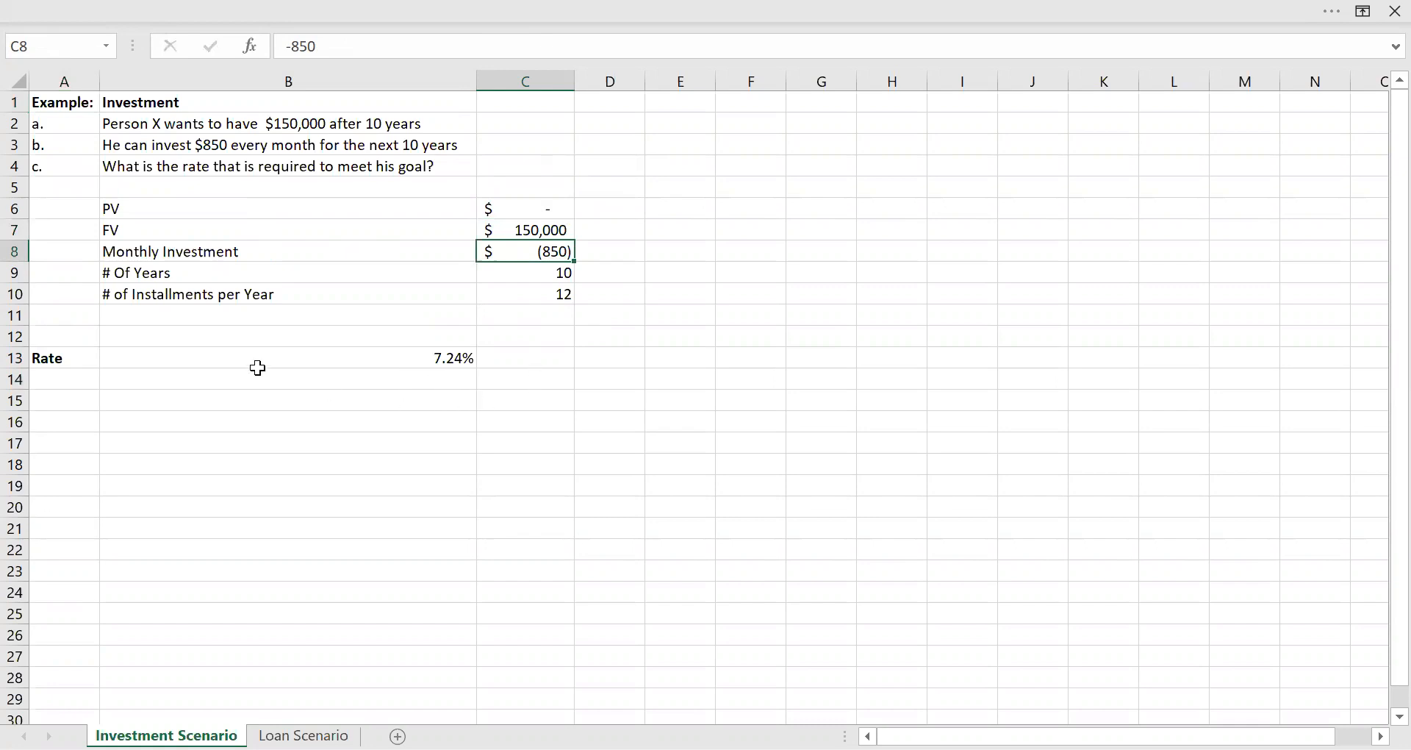
click(418, 360)
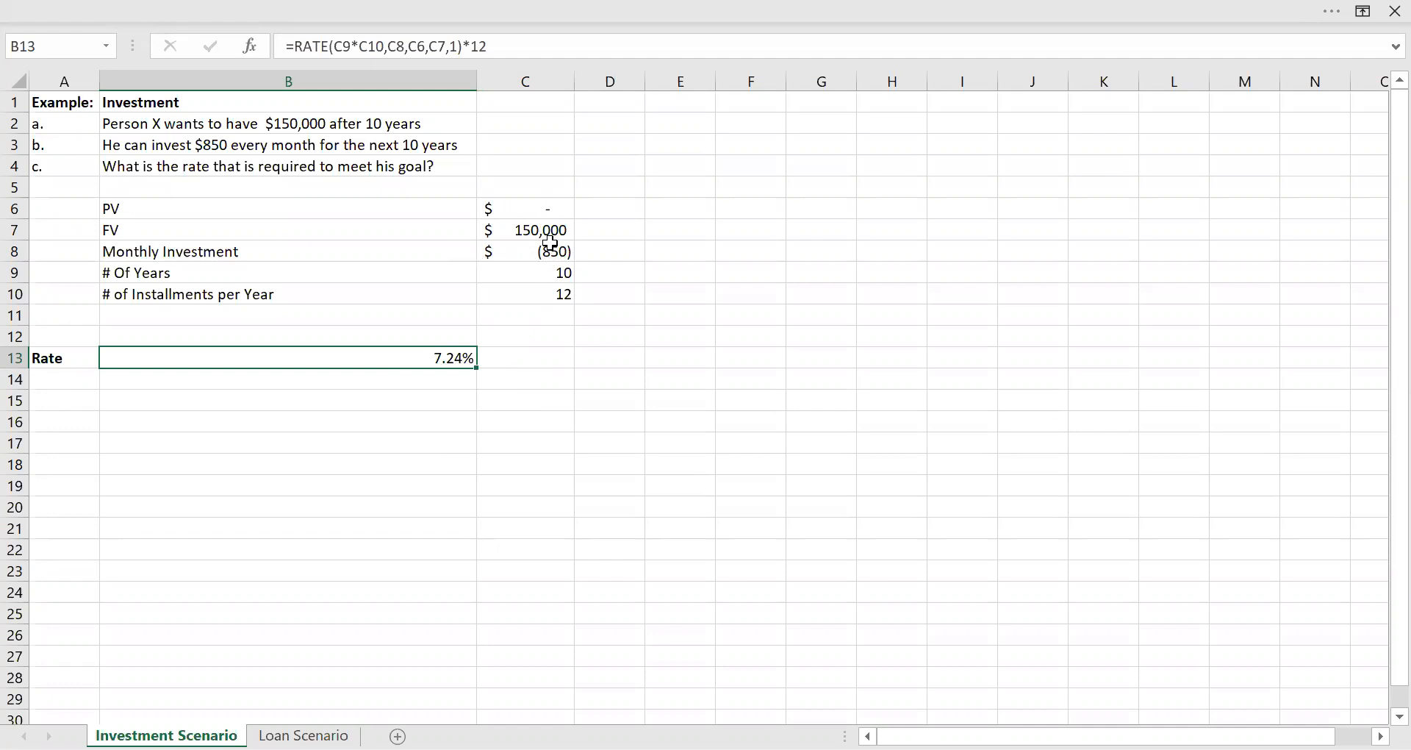
click(530, 230)
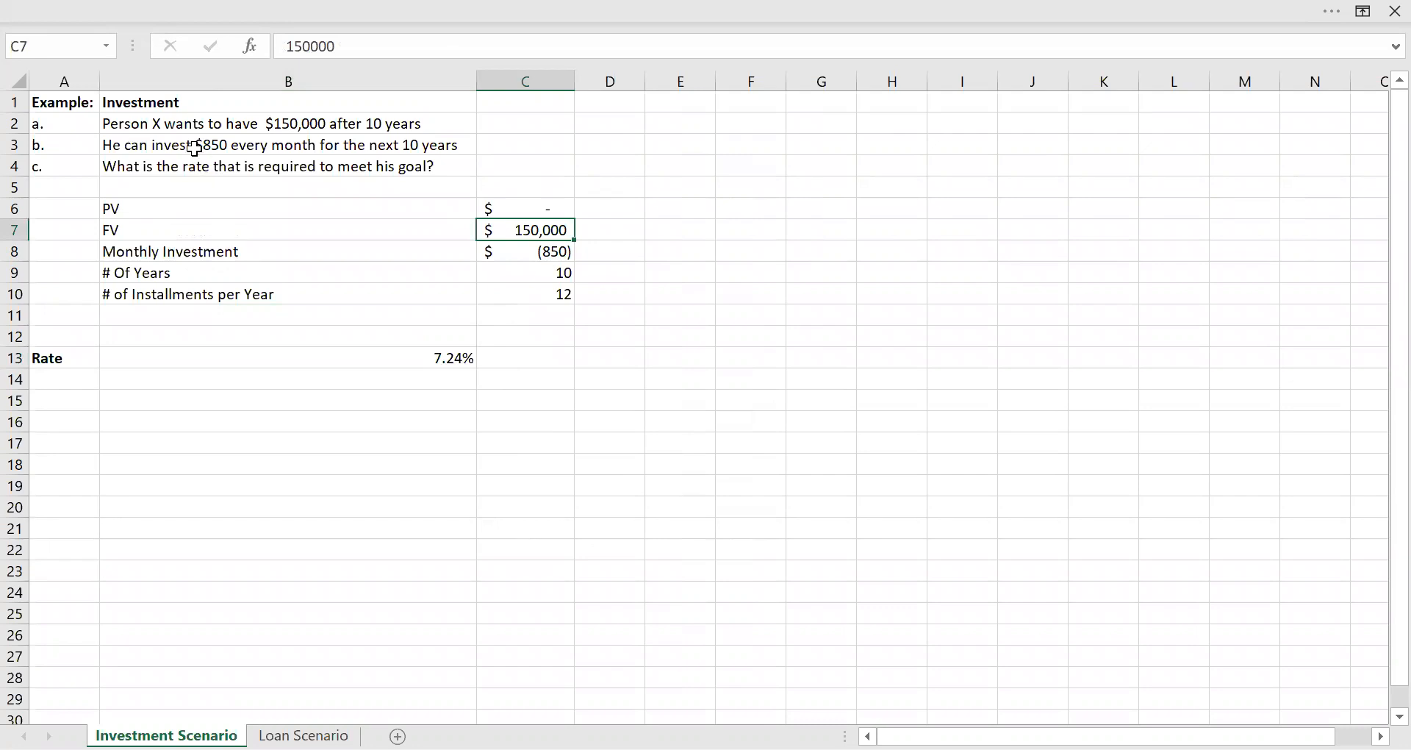
click(538, 253)
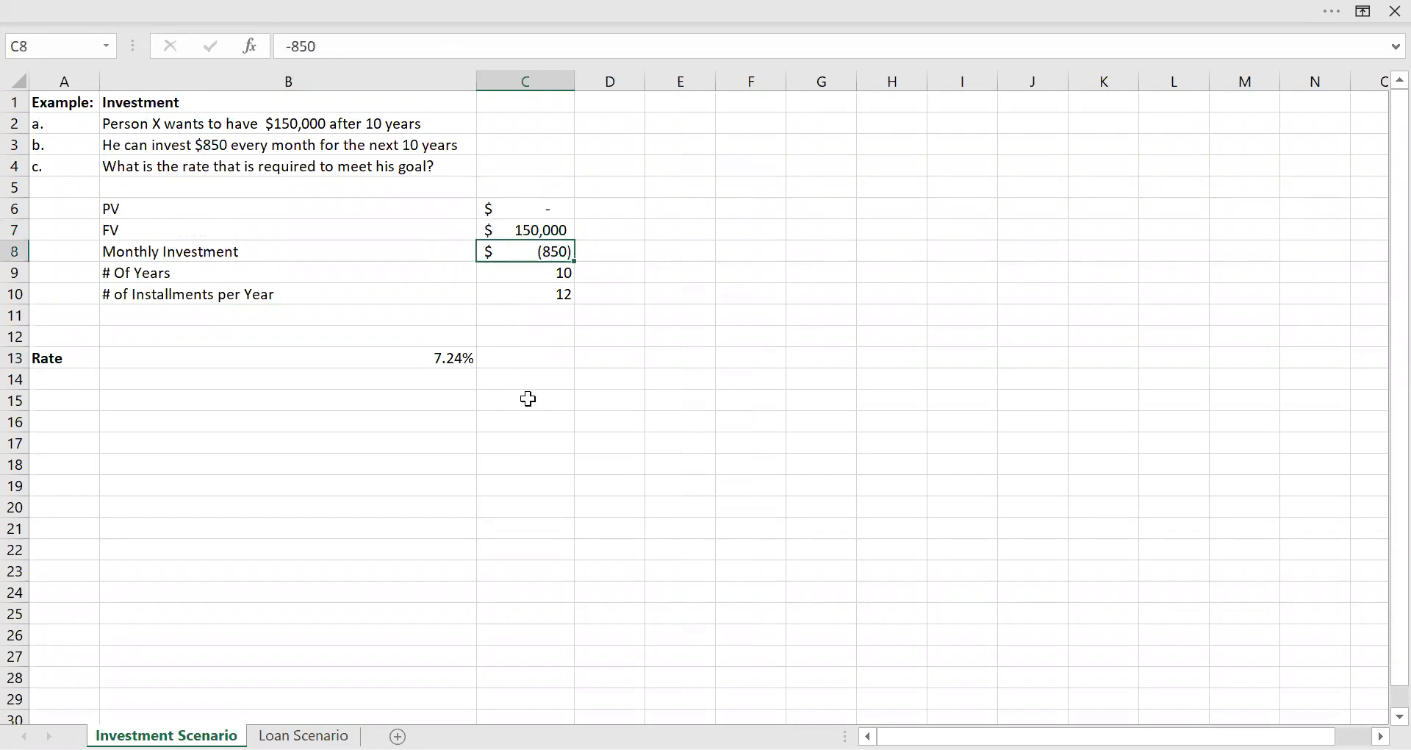
key(ctrl+Home)
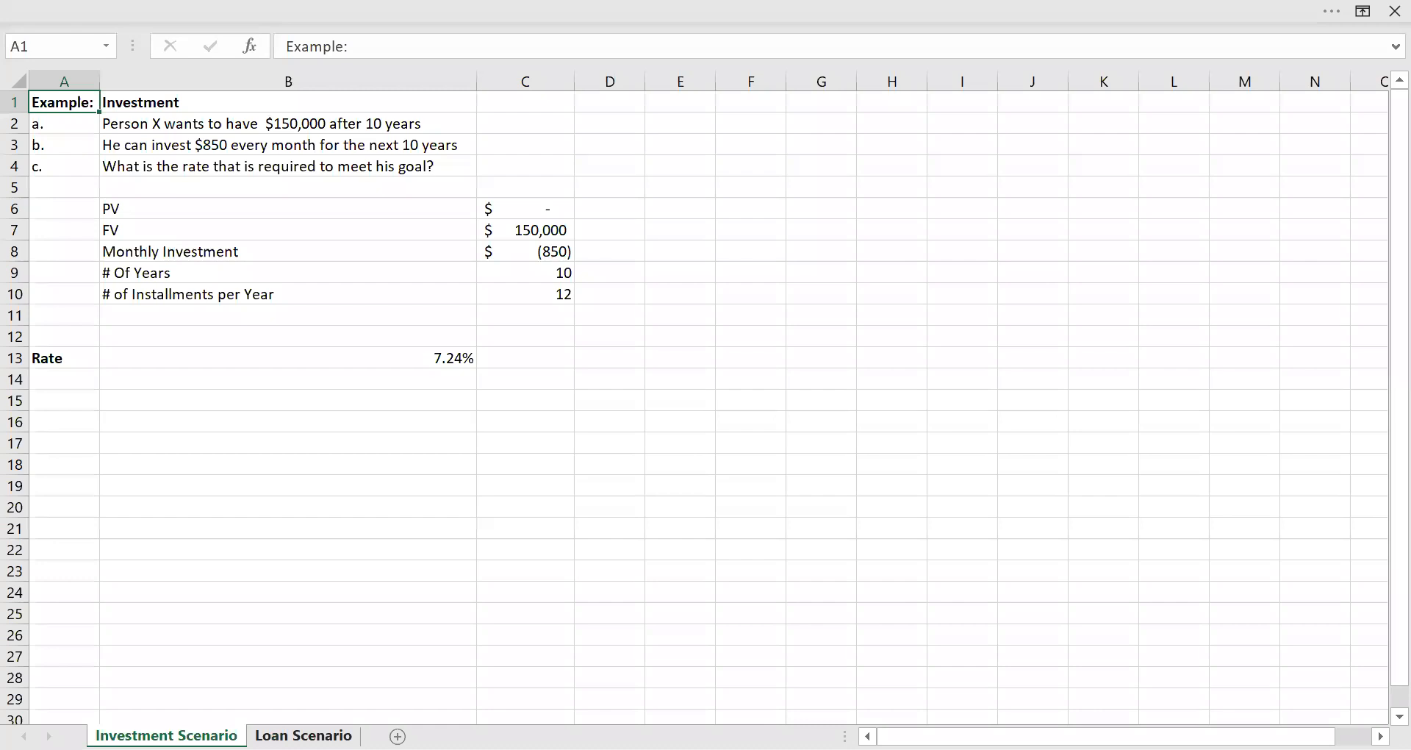
Step: Switch to the Loan Scenario worksheet
click(304, 735)
click(345, 458)
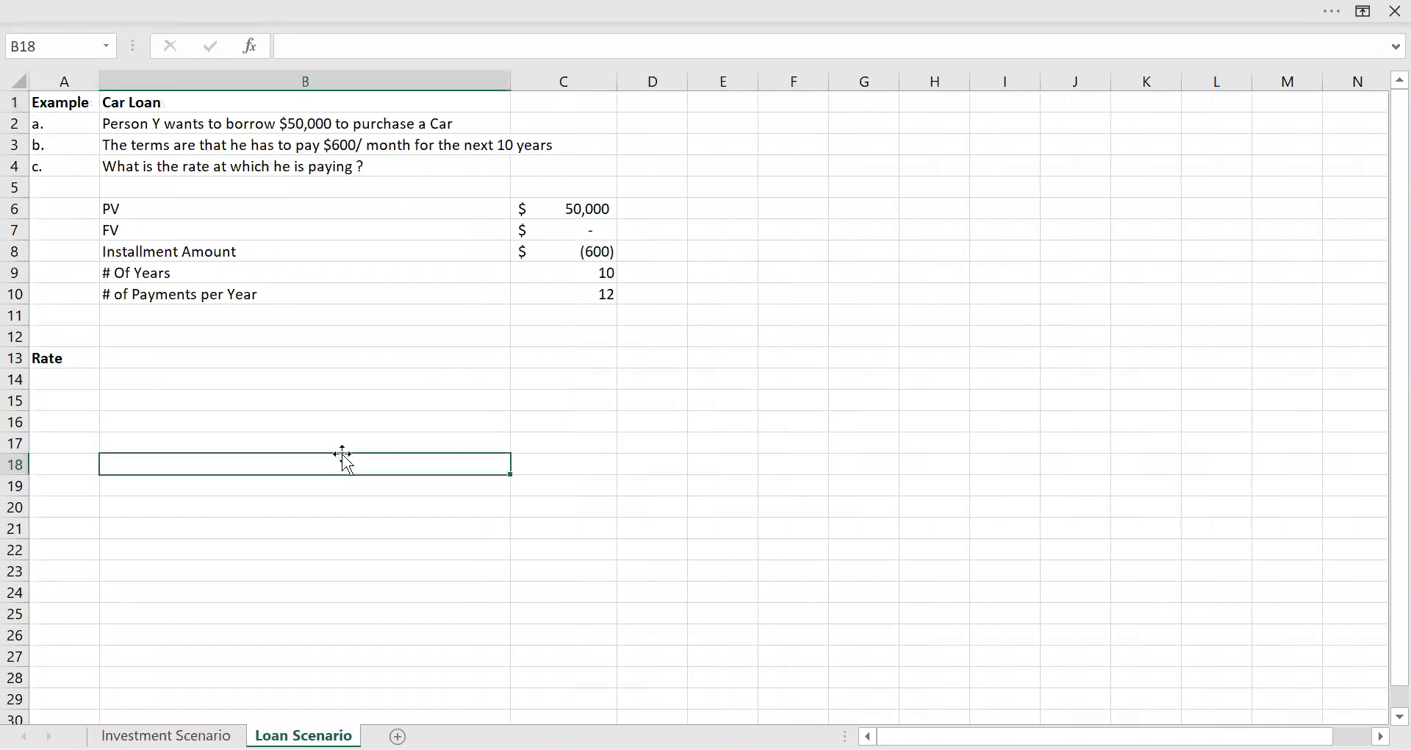
Step: Review the car loan question in B4 and the present value, future value and installment amount inputs in C6:C8
key(ctrl+Home)
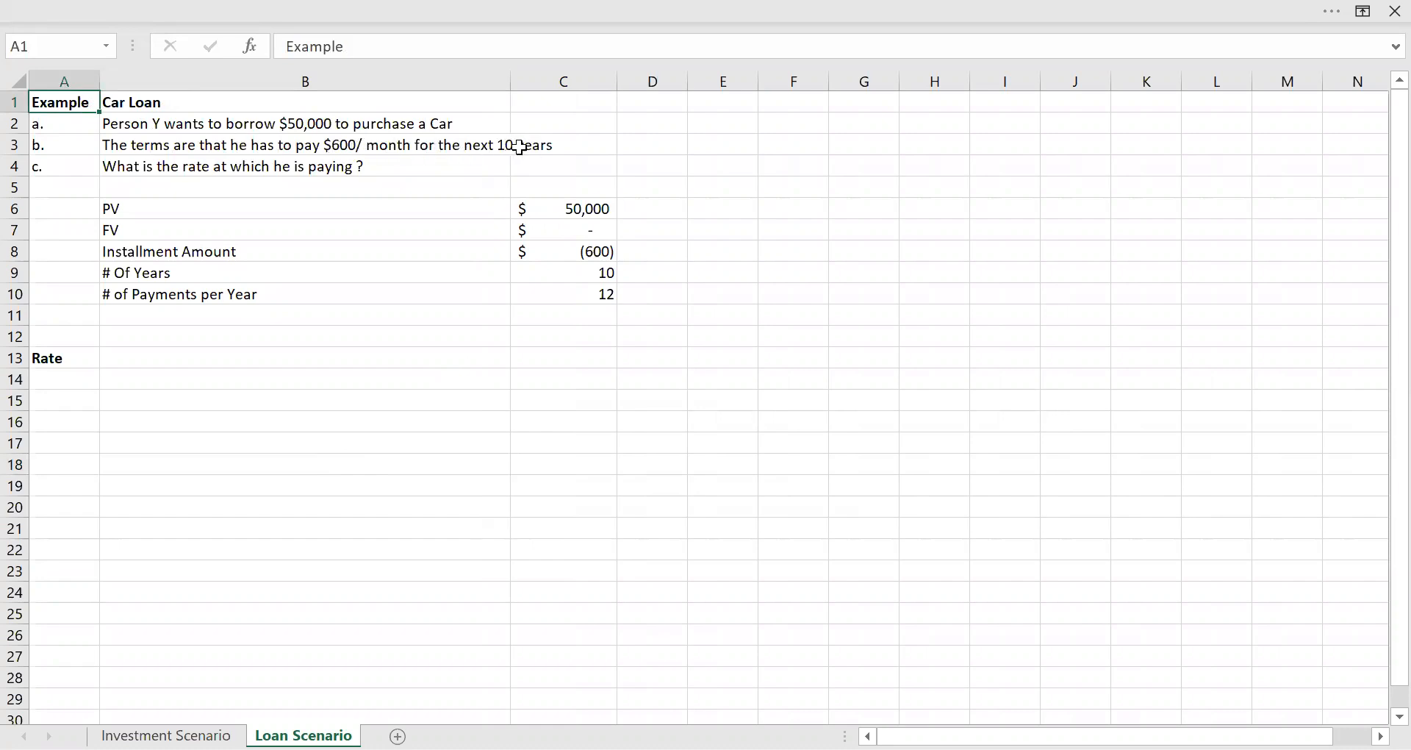
click(308, 171)
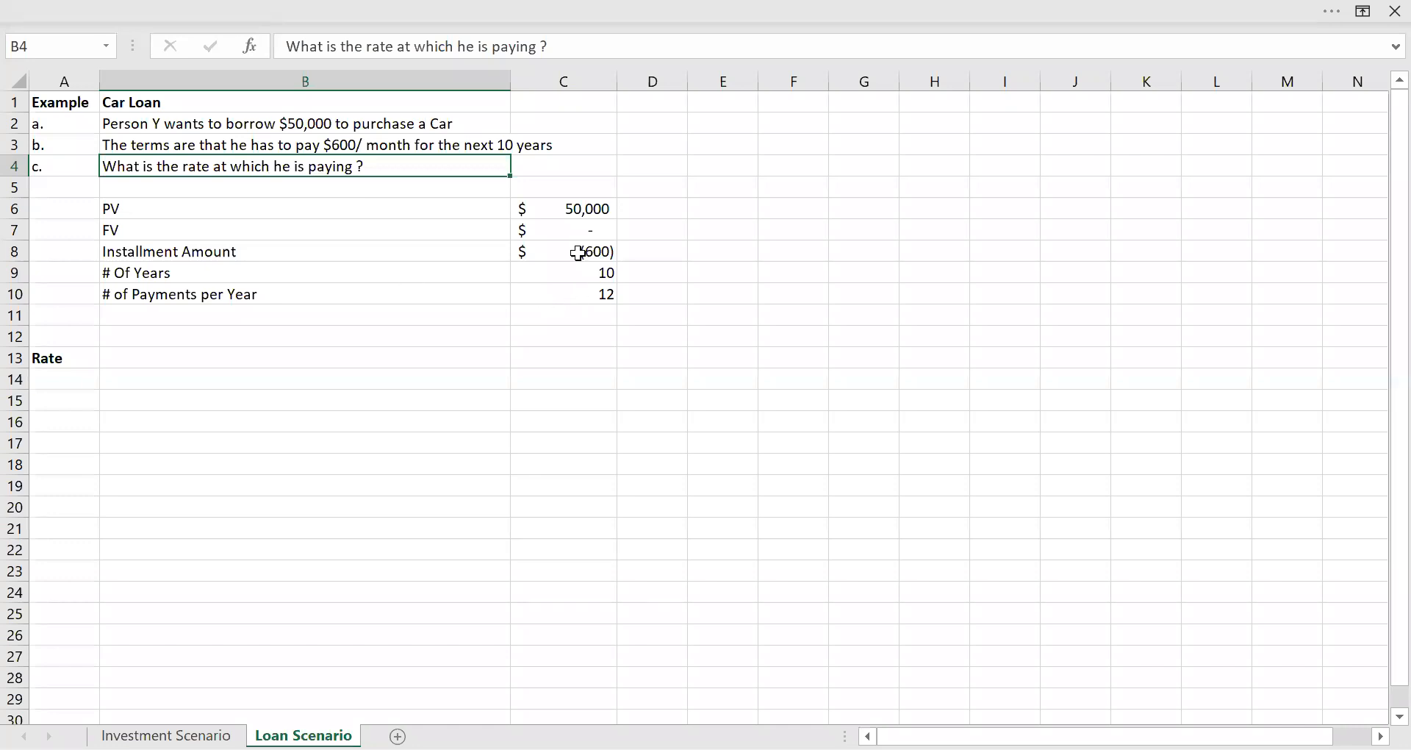
click(677, 319)
click(395, 207)
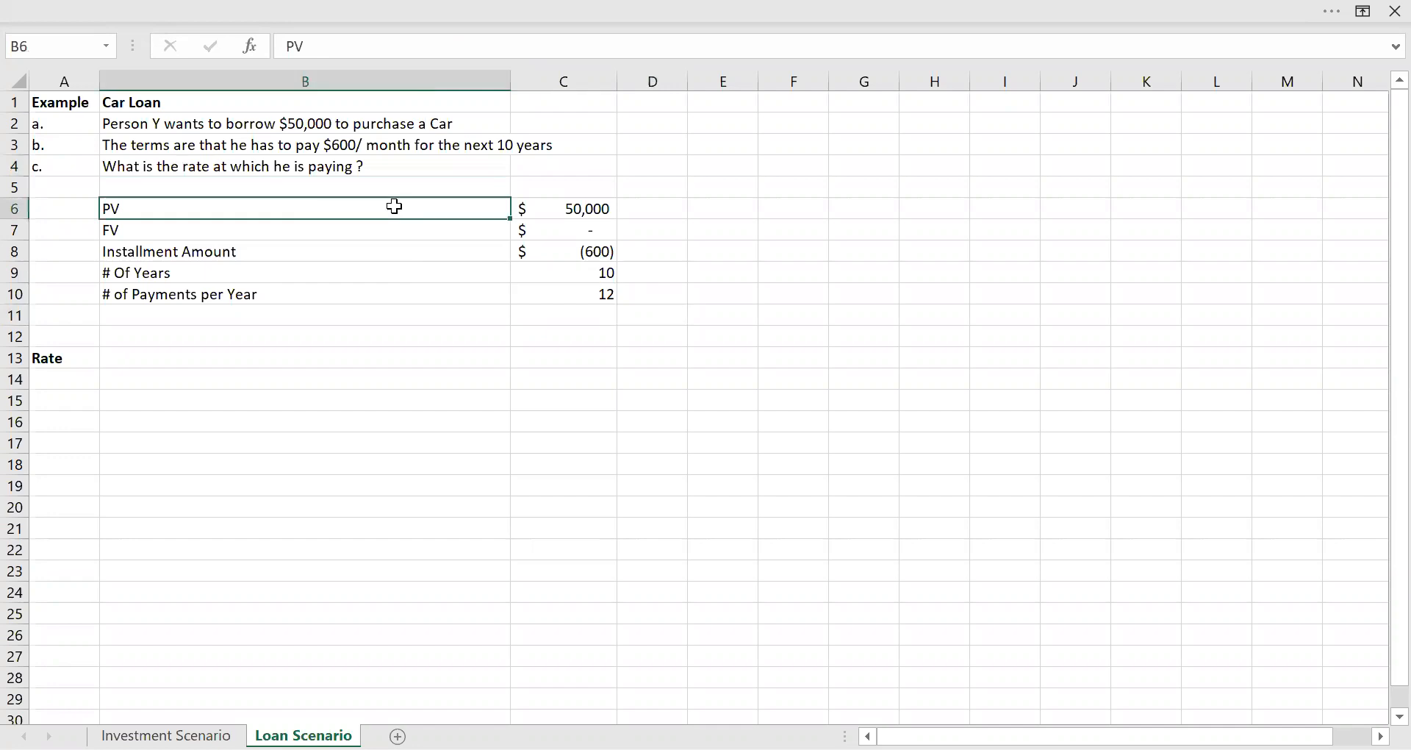
click(583, 206)
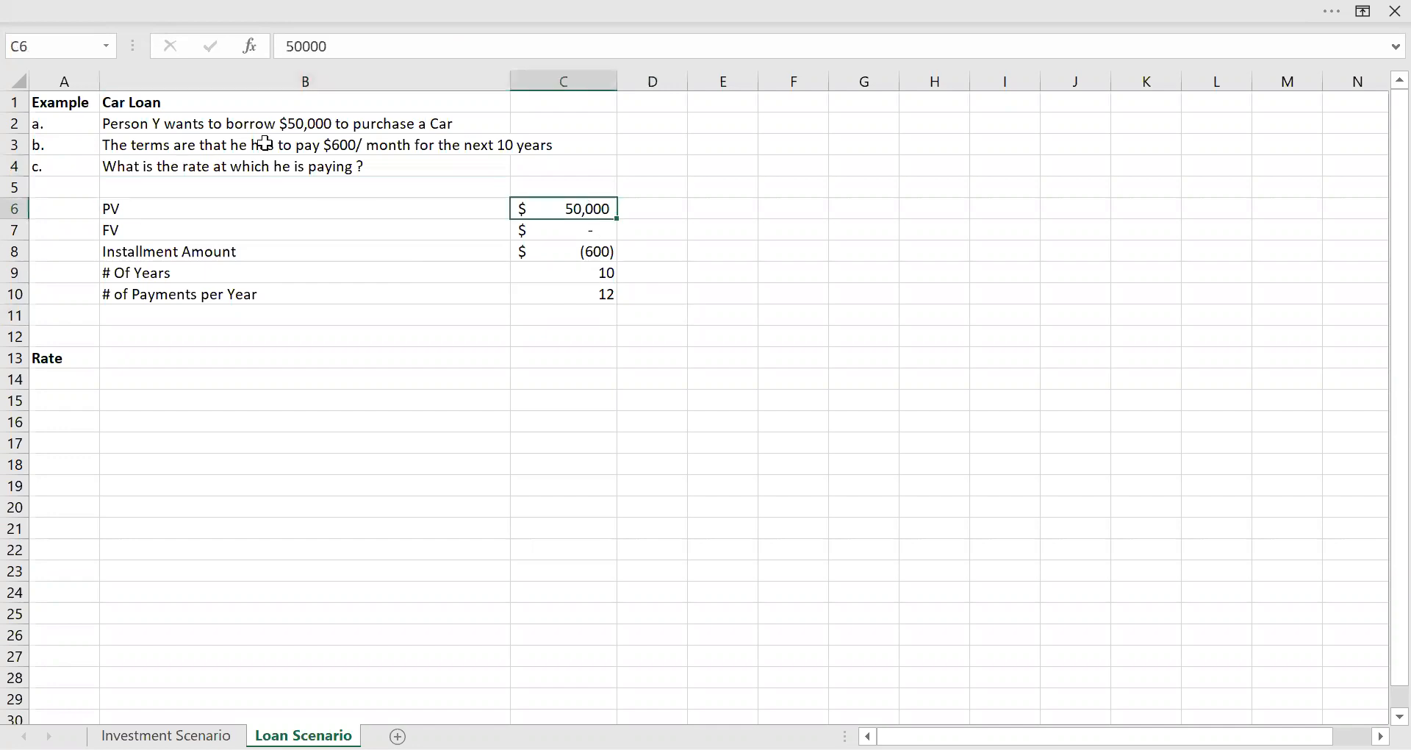
click(571, 234)
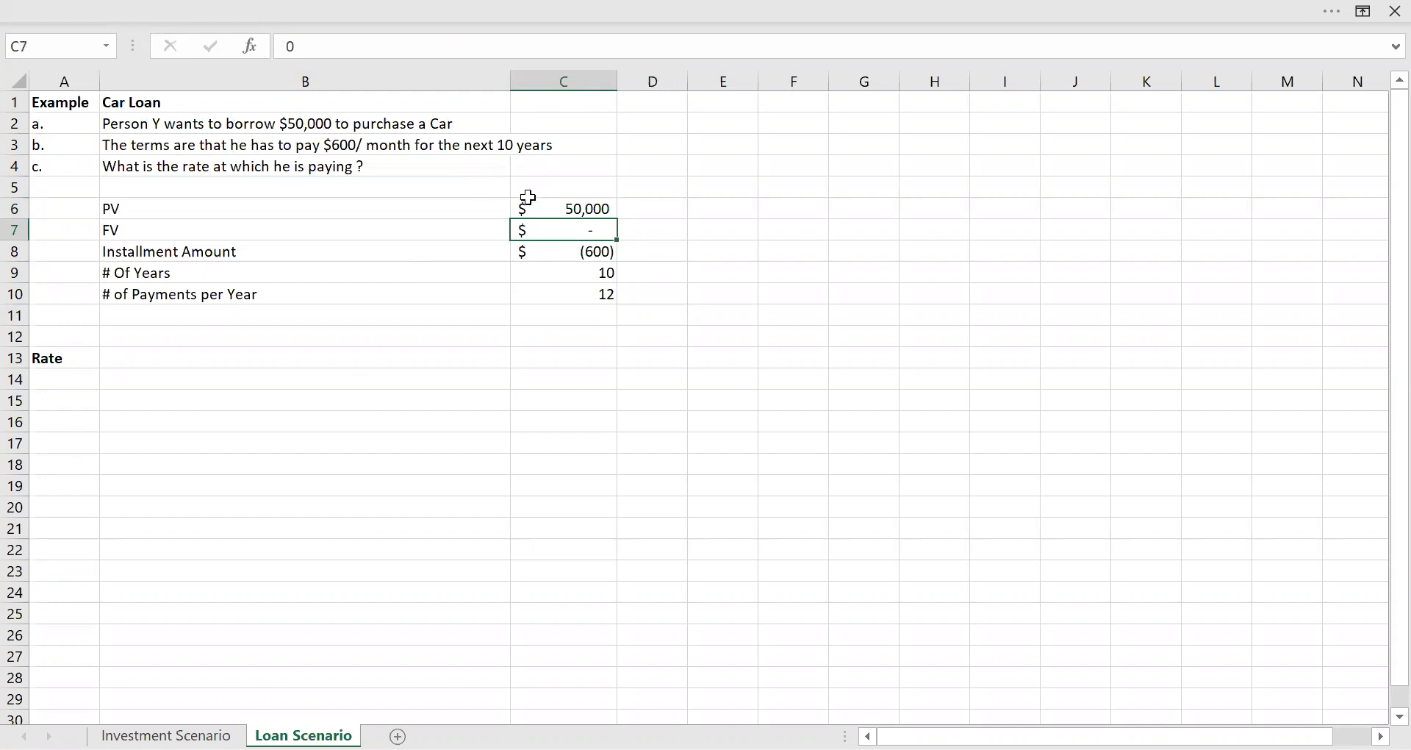
key(F2)
key(Tab)
click(561, 230)
click(431, 250)
click(567, 245)
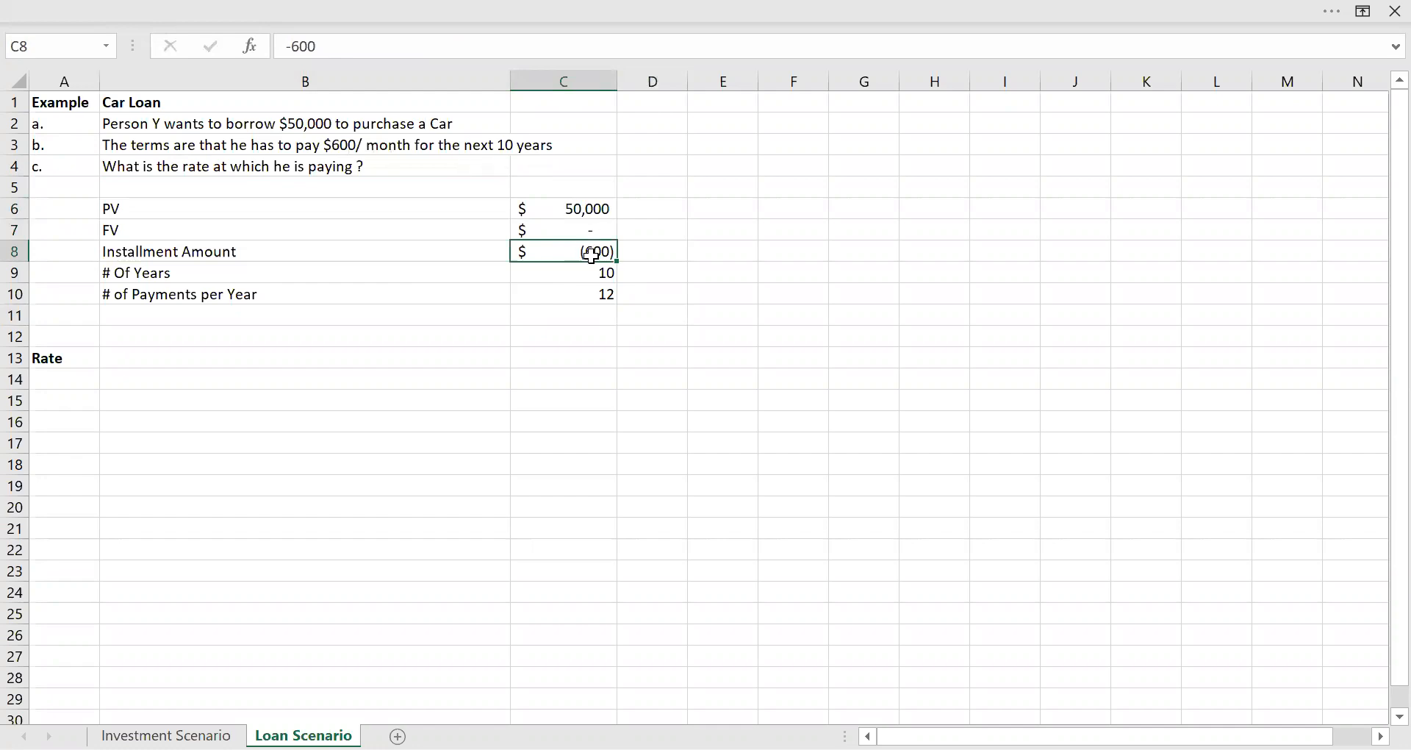
Step: Review the number of years and payments per year in rows 9 and 10 alongside the installment amount
click(663, 271)
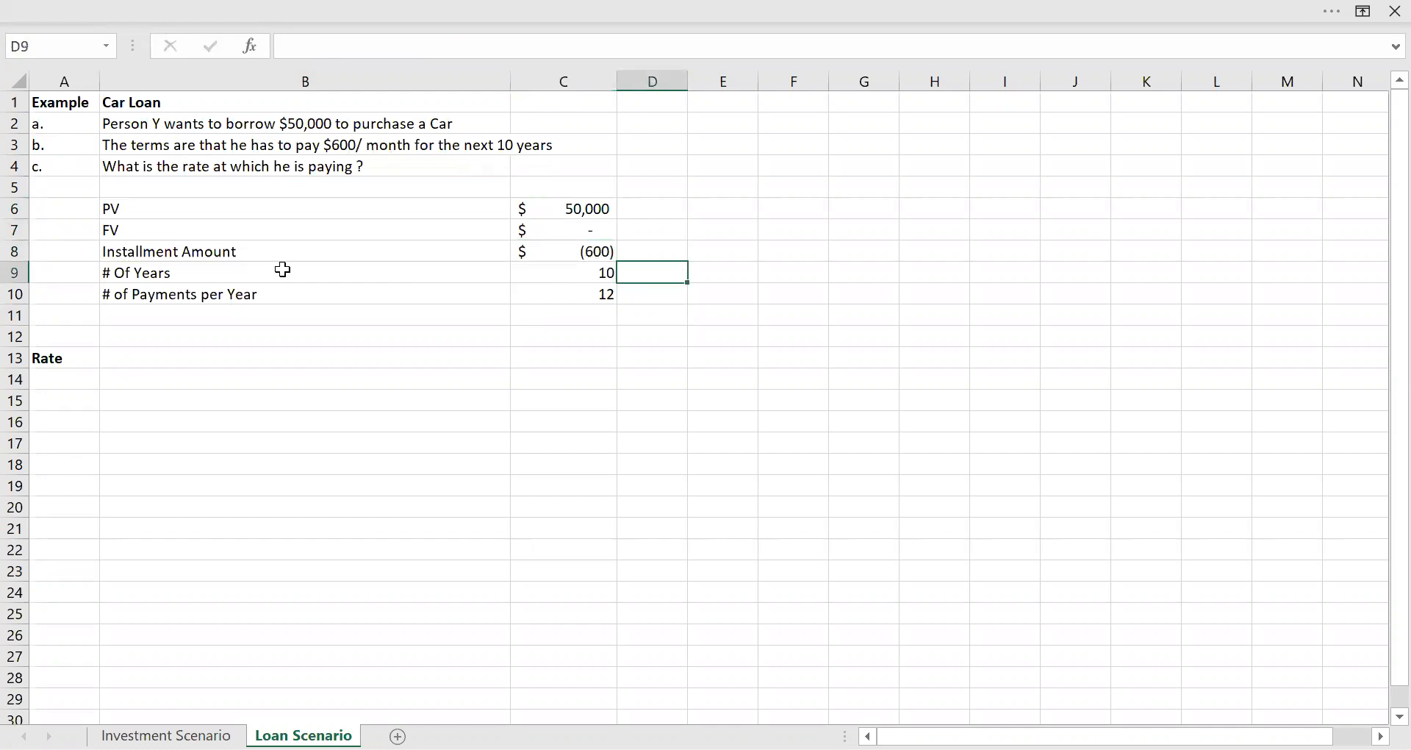
click(300, 264)
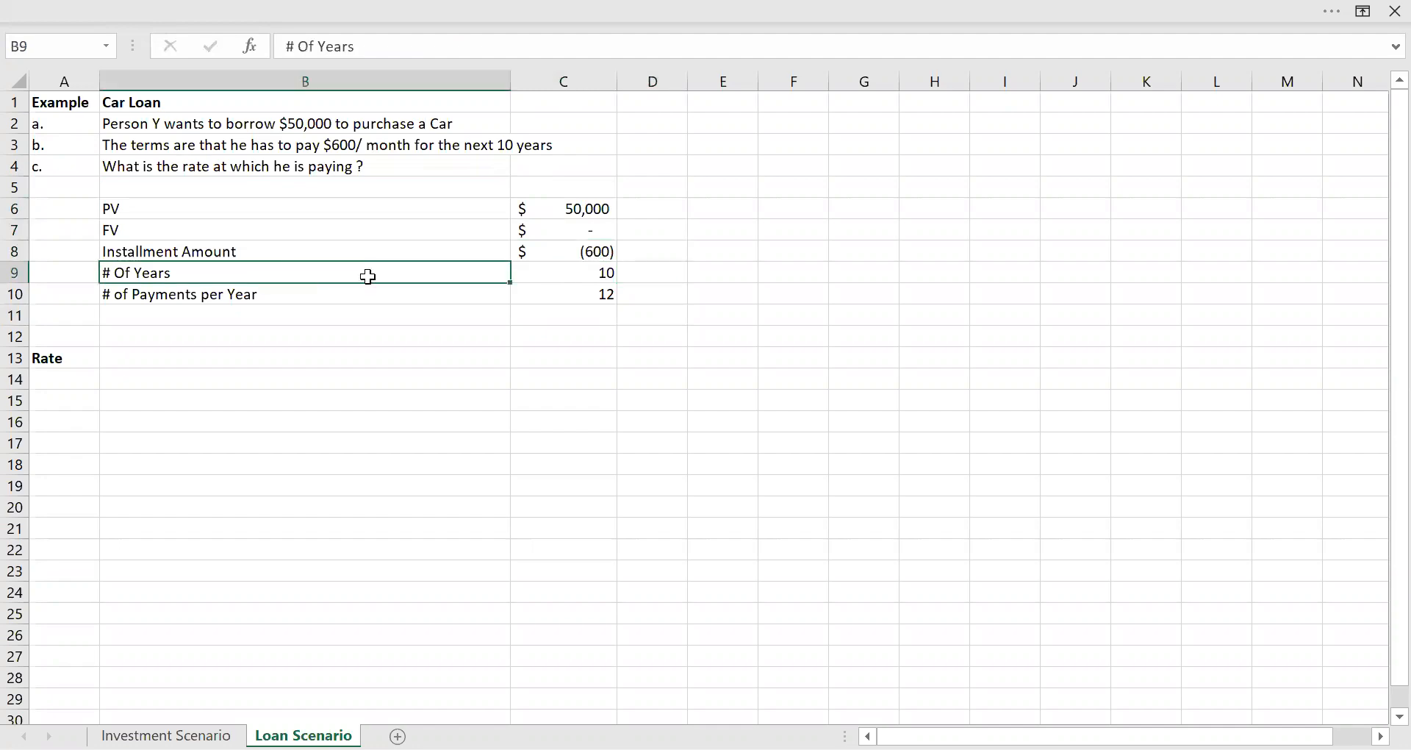
click(550, 270)
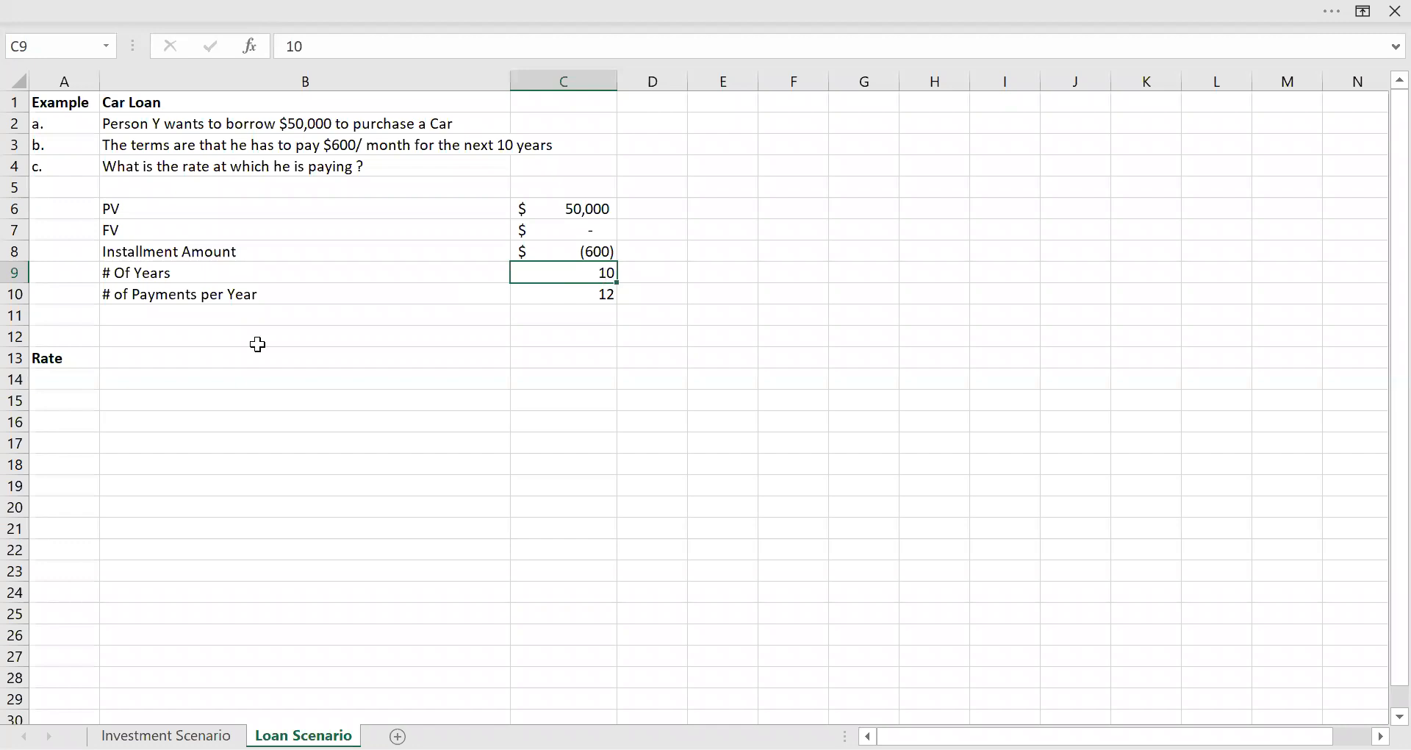
click(174, 315)
click(197, 298)
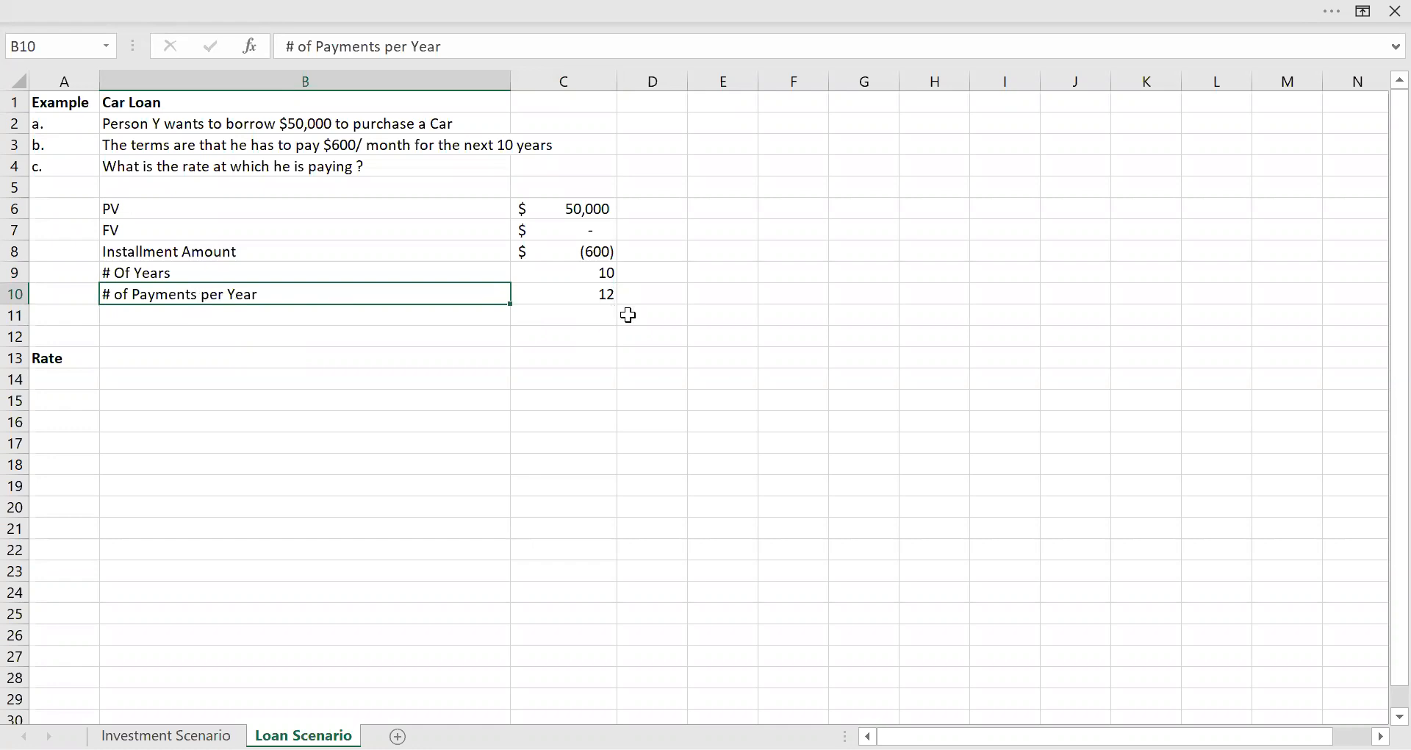
click(580, 294)
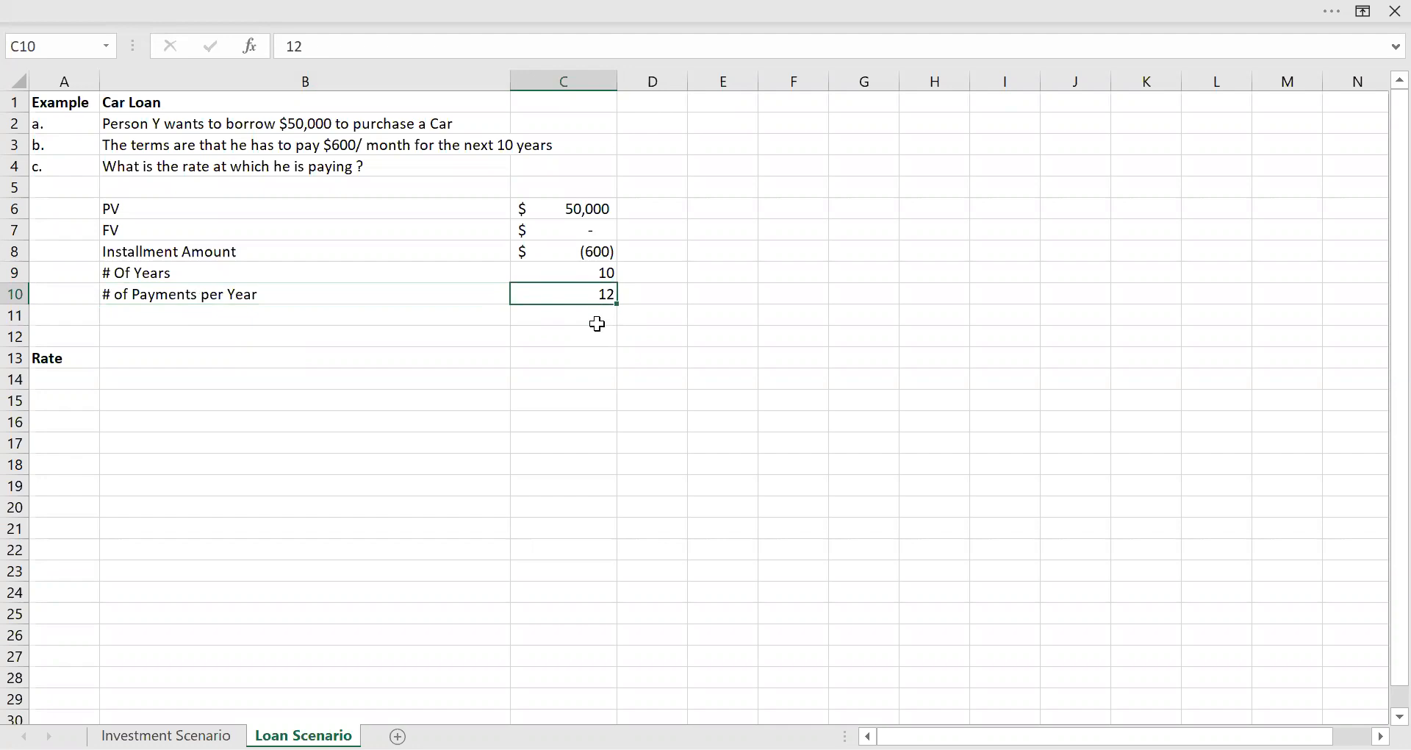
click(697, 268)
click(572, 255)
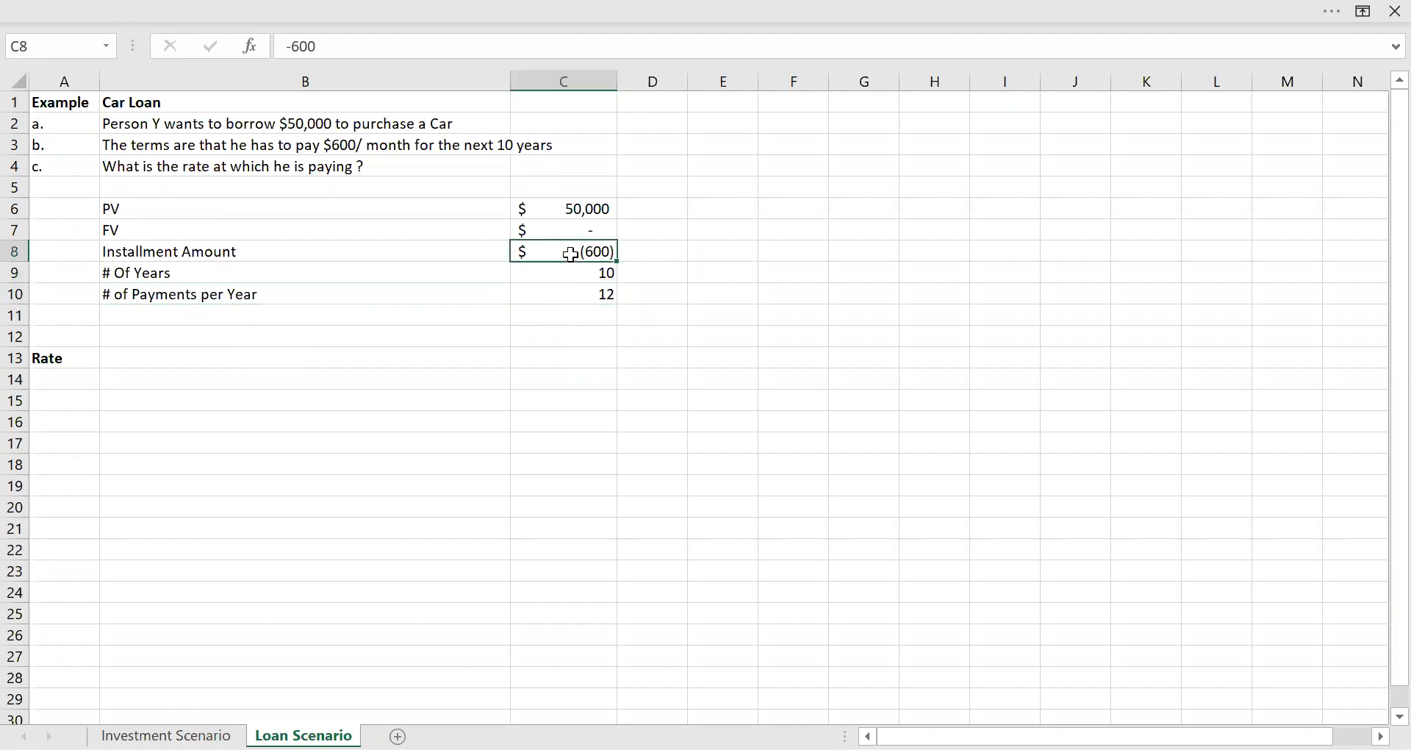
Step: Start a RATE formula in B13 with the number of periods as C10*C9
click(196, 358)
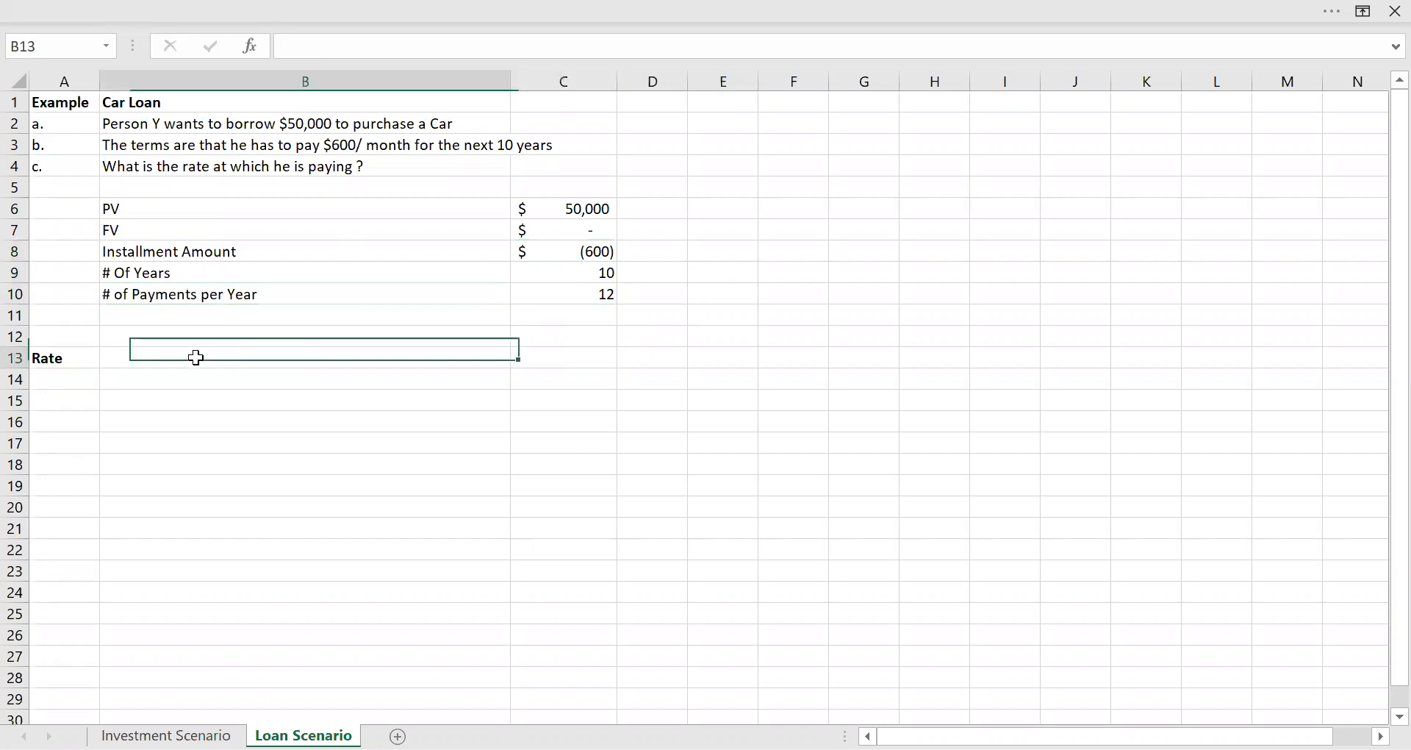
text(=)
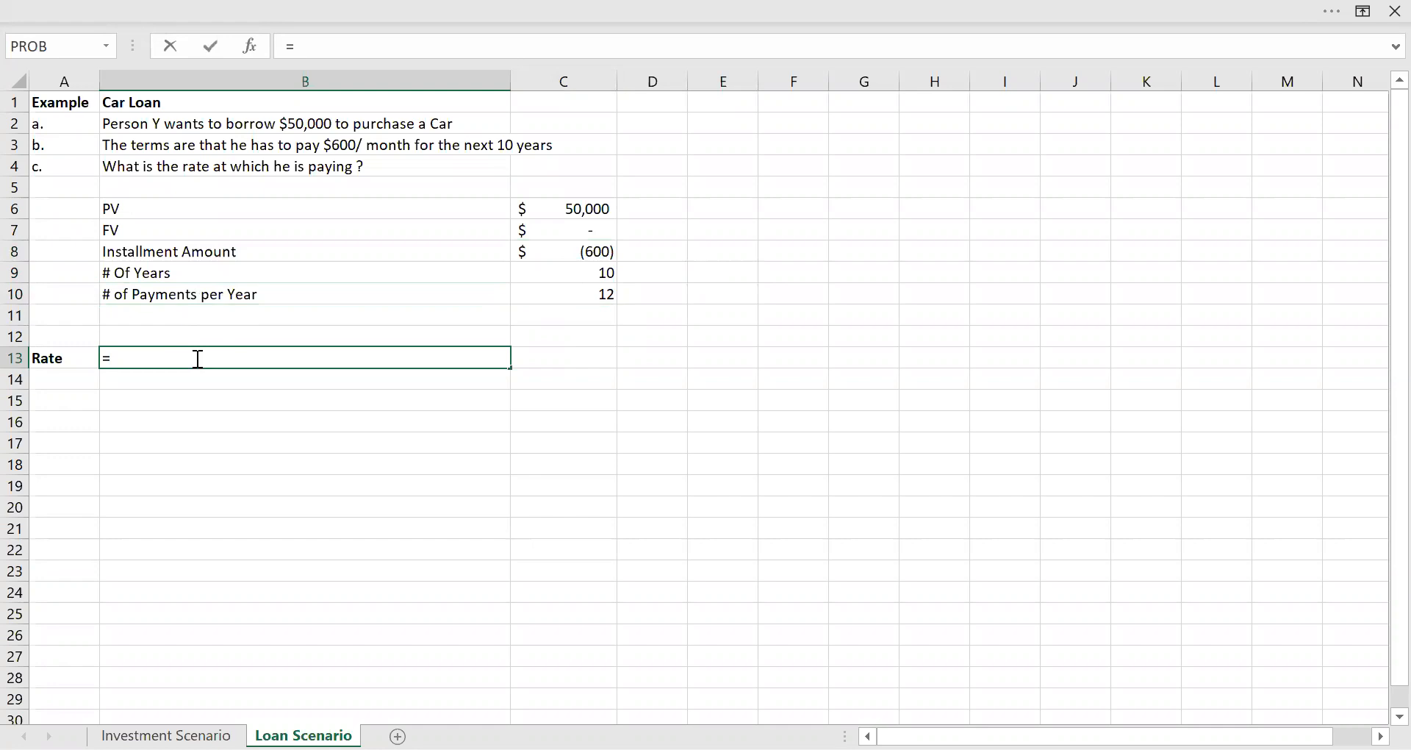
text(RATE()
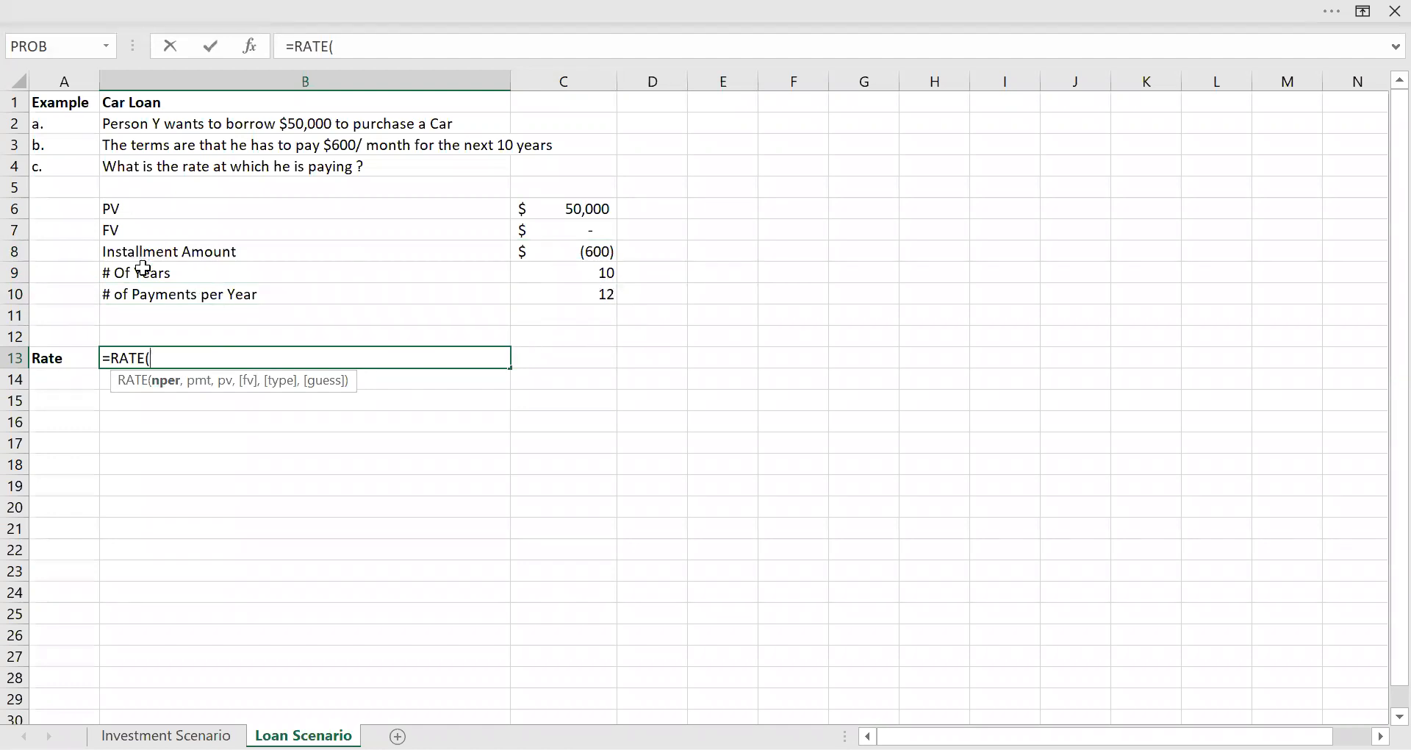
click(586, 295)
text(*)
click(608, 270)
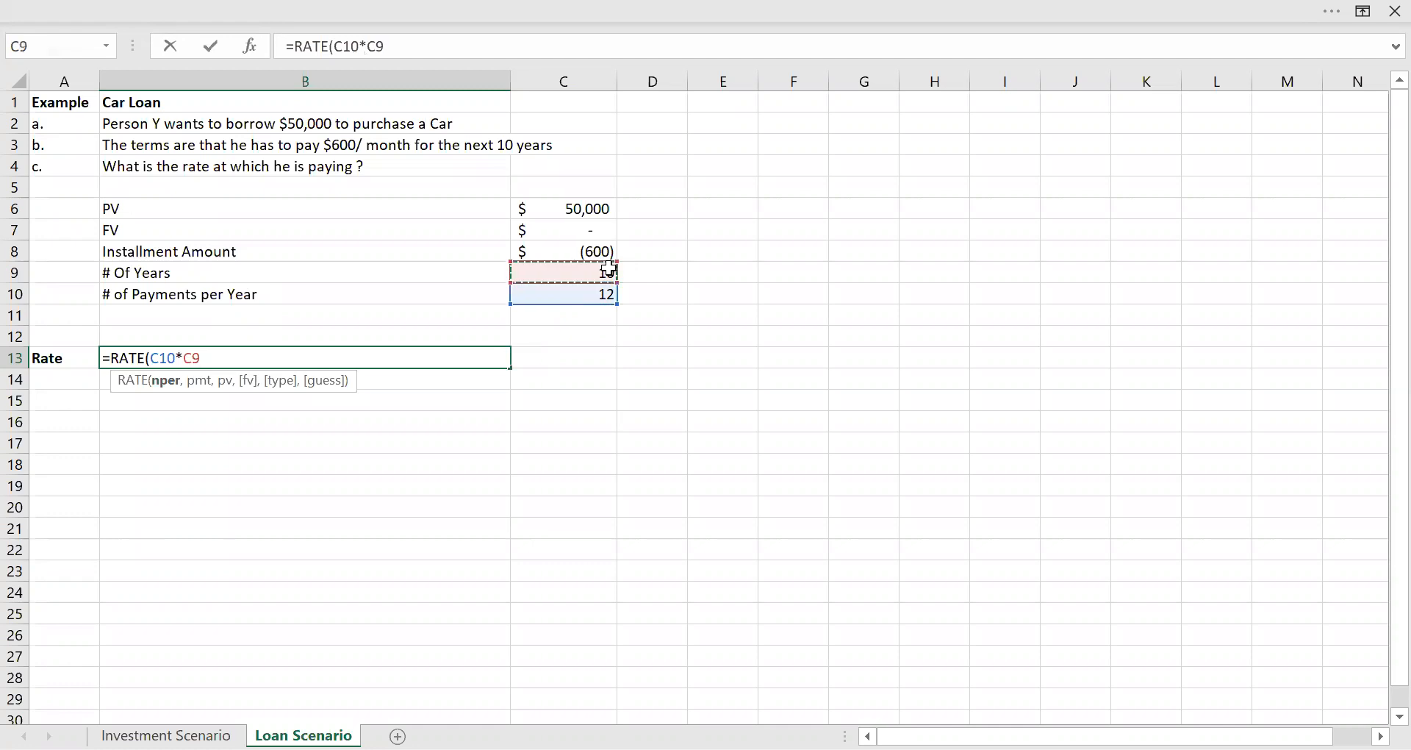
text(,)
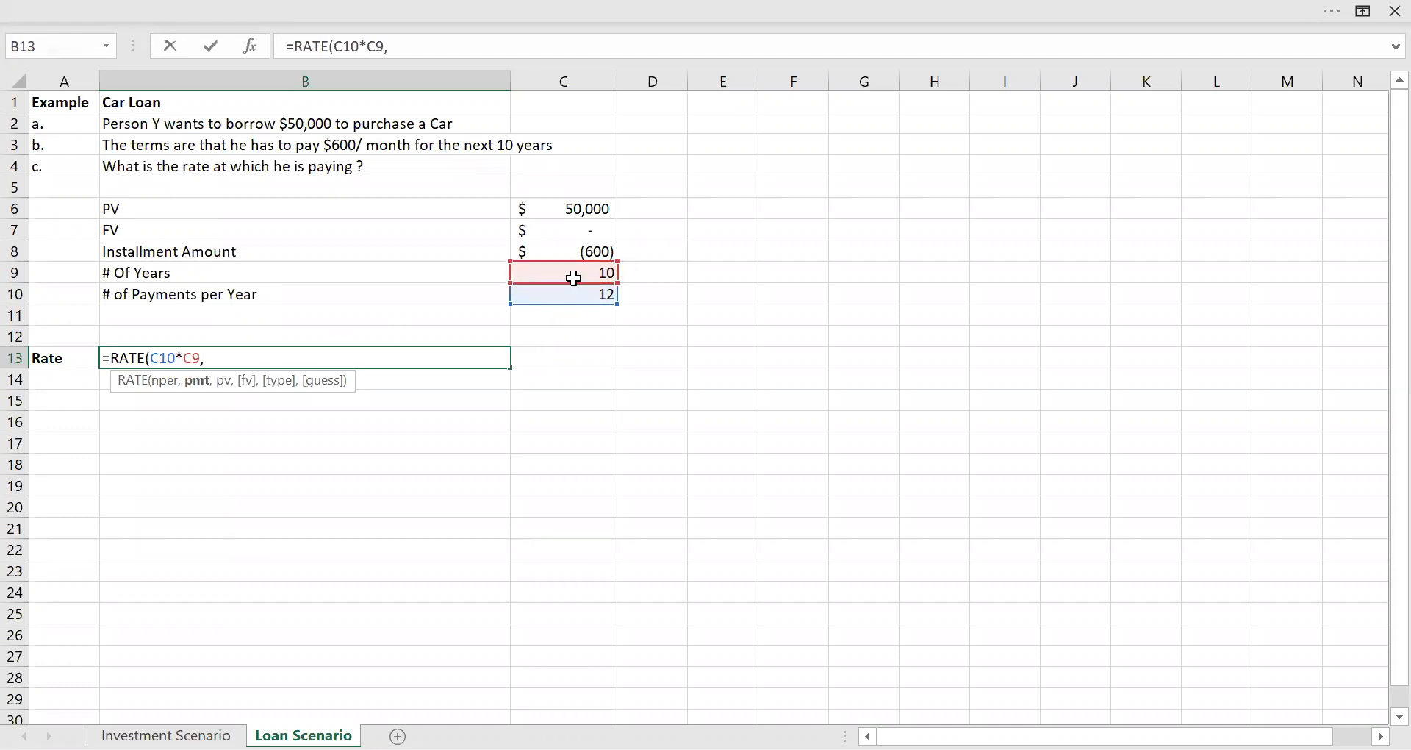
Step: Add C8 as the payment, C6 as the present value and C7 as the future value in the RATE formula
click(590, 251)
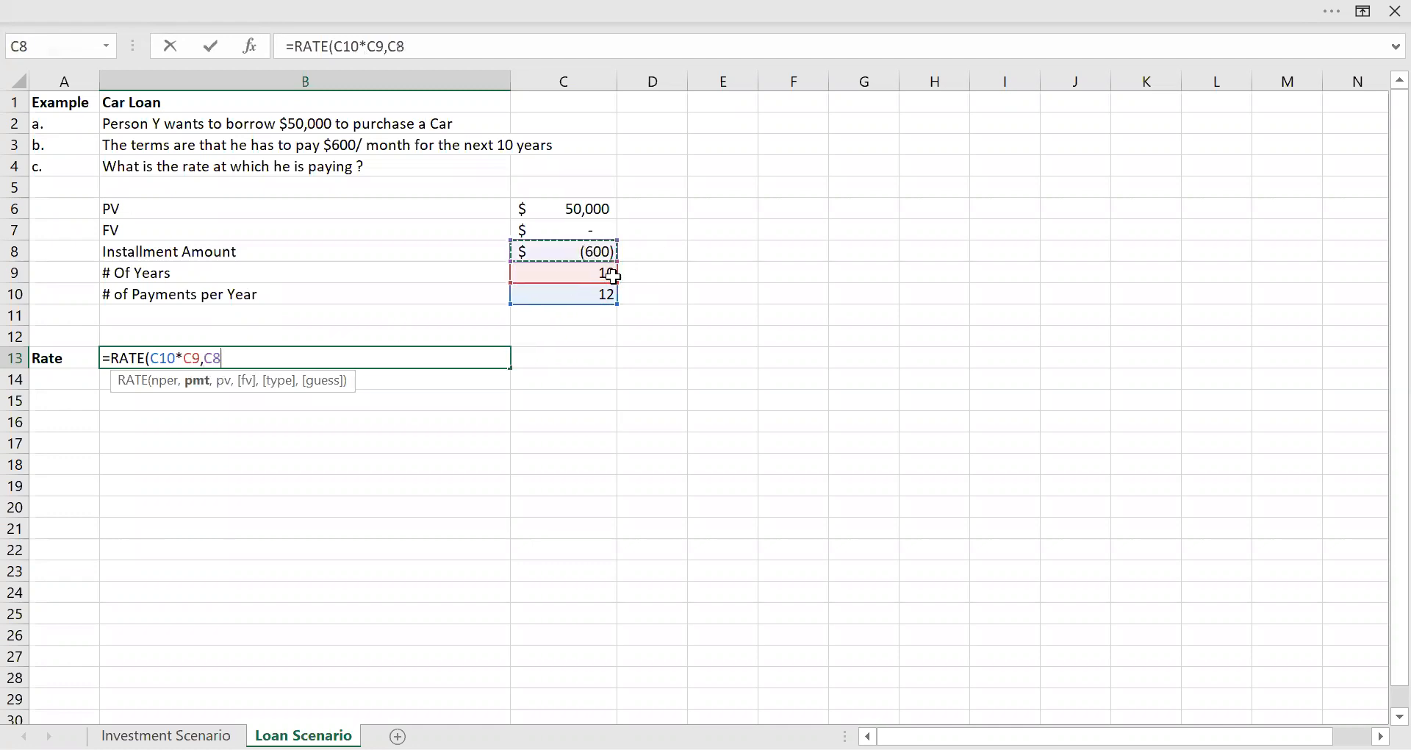
text(,)
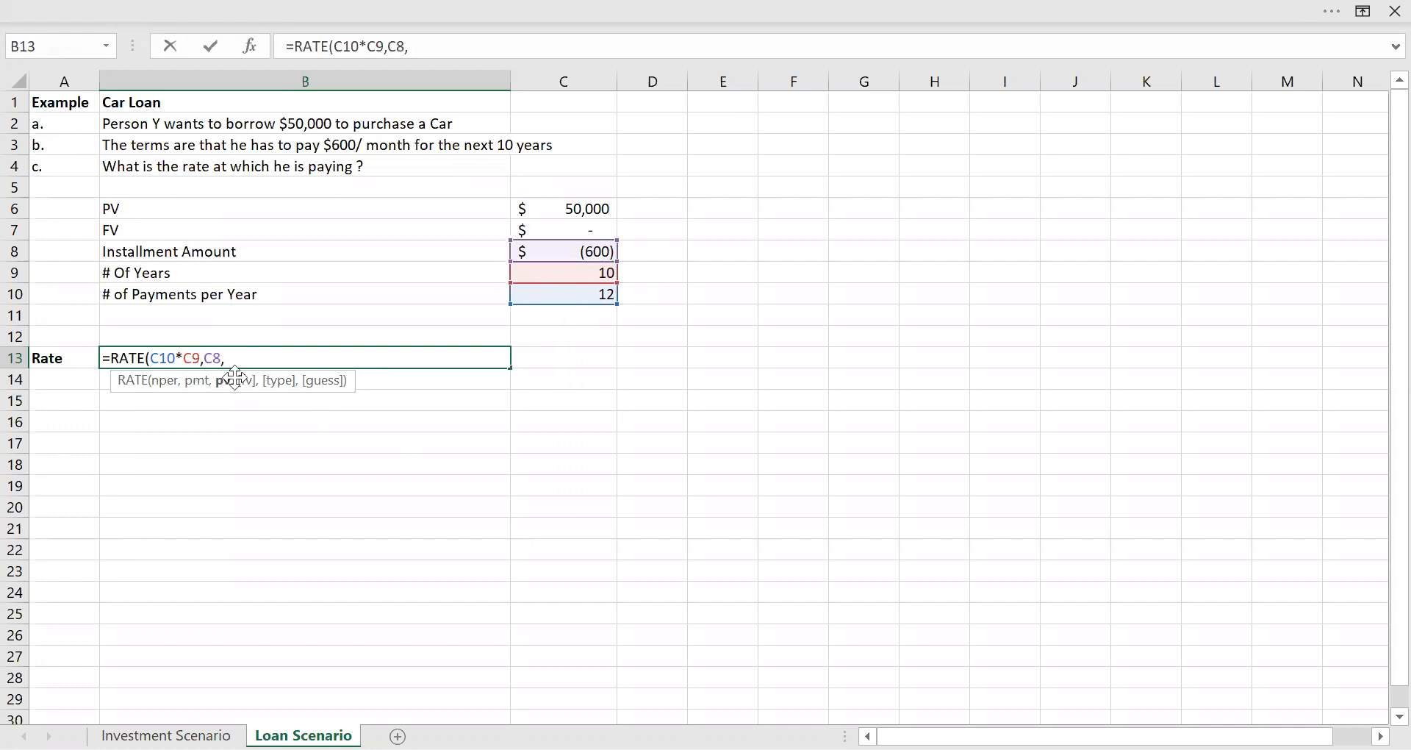
click(572, 210)
text(,)
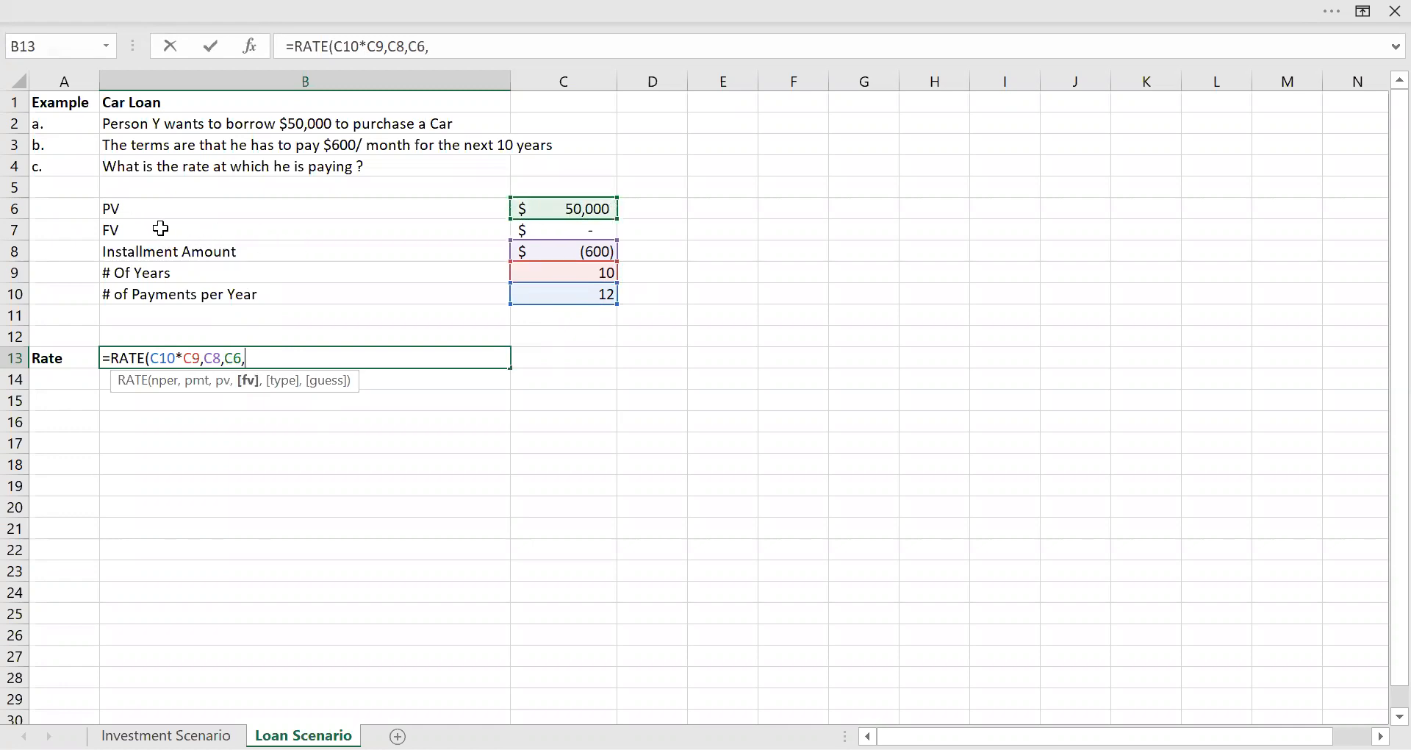
click(591, 234)
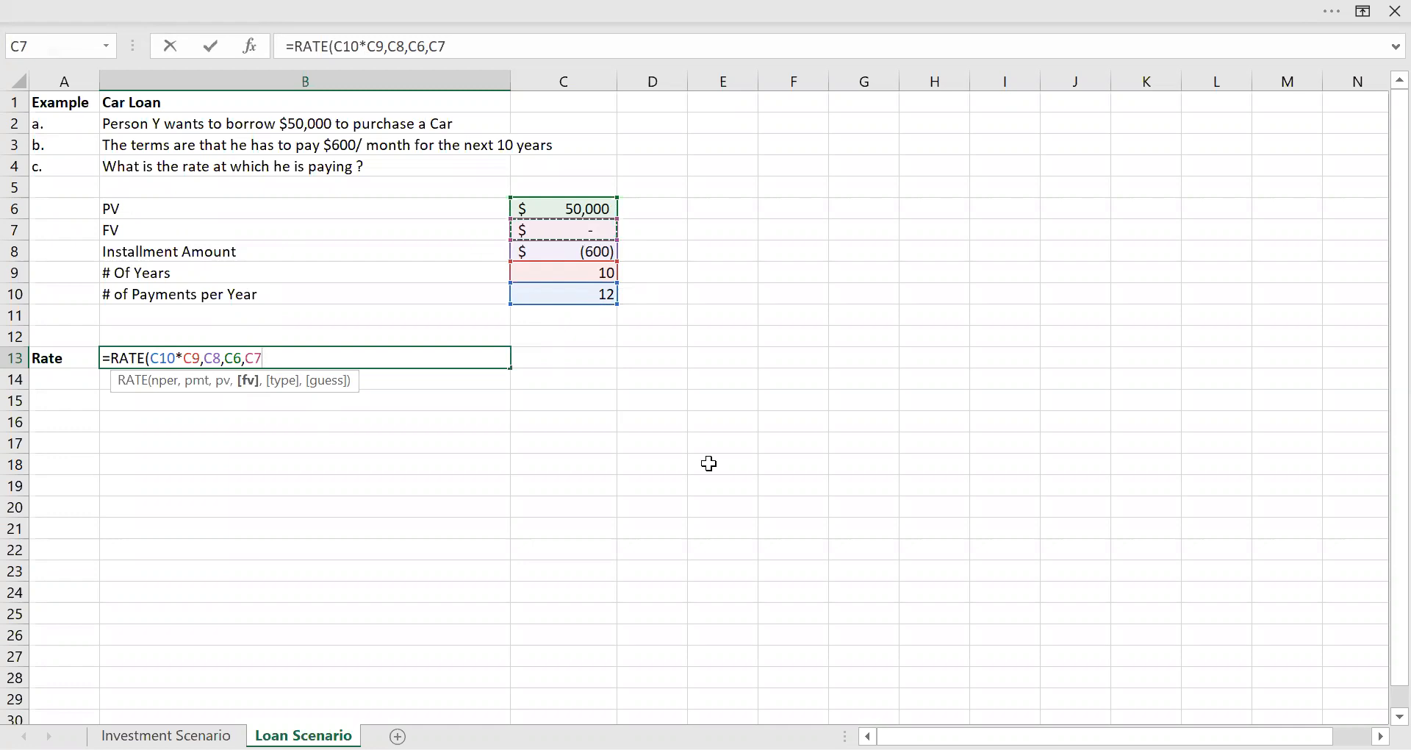
text(,)
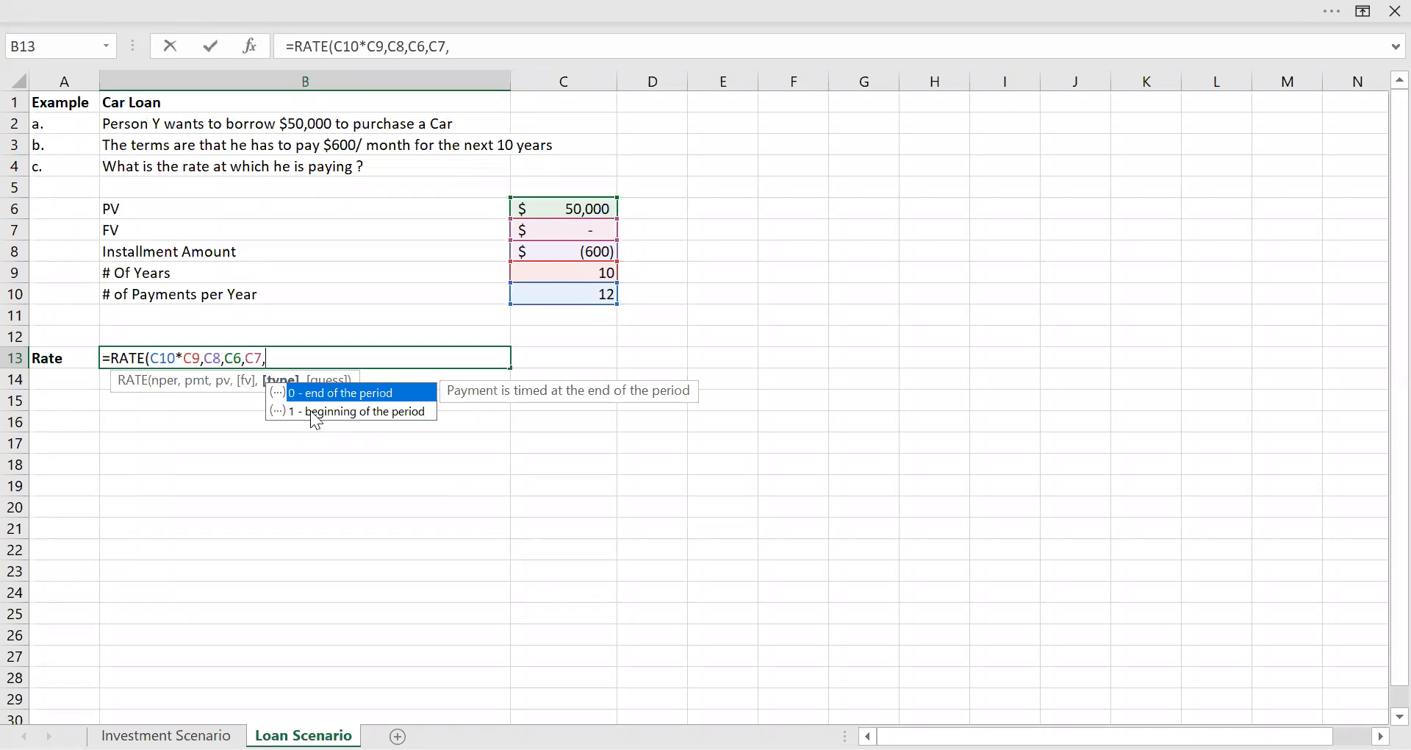
Step: Set the payment type to 1 (beginning of the period) and complete the loan's RATE formula without a guess
double_click(313, 412)
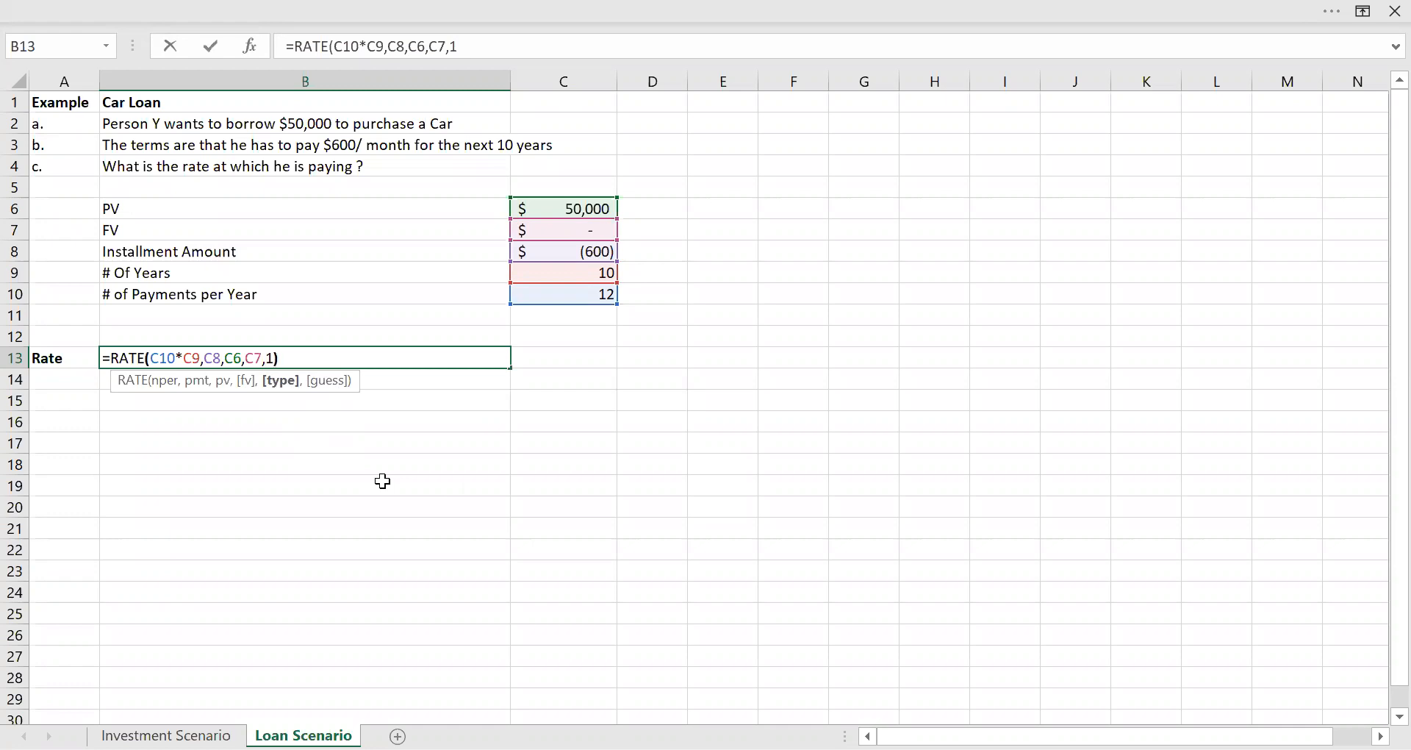
text())
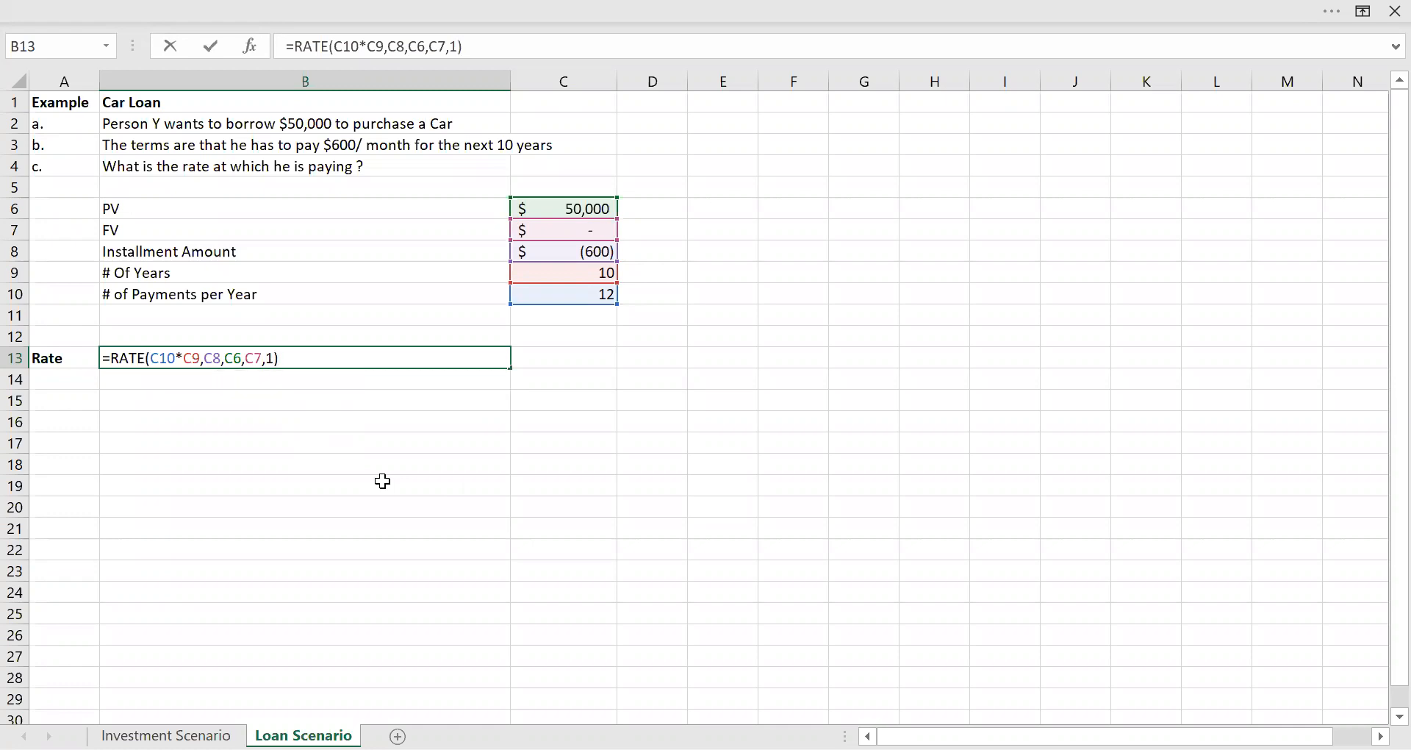
key(Return)
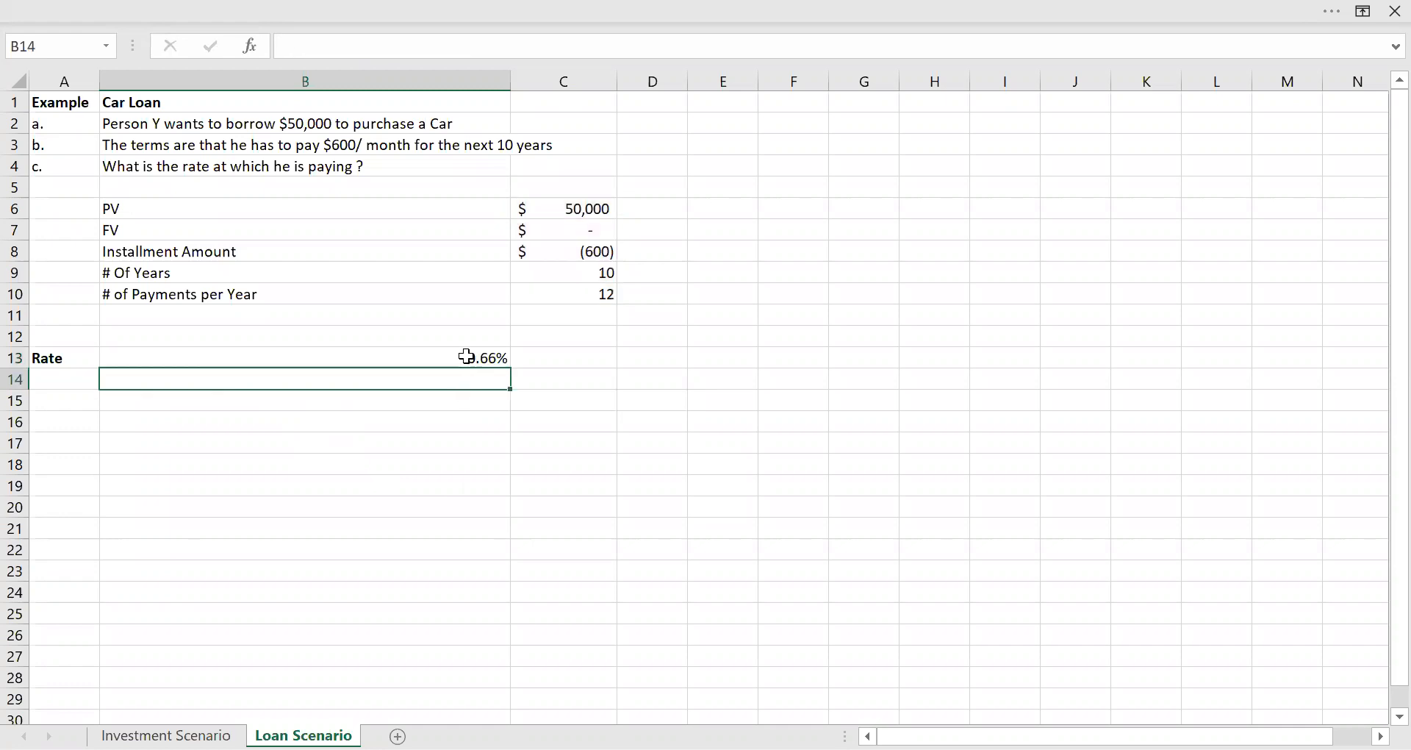
Step: Annualize the loan rate in B13 by multiplying its RATE formula by 12
click(468, 356)
click(547, 45)
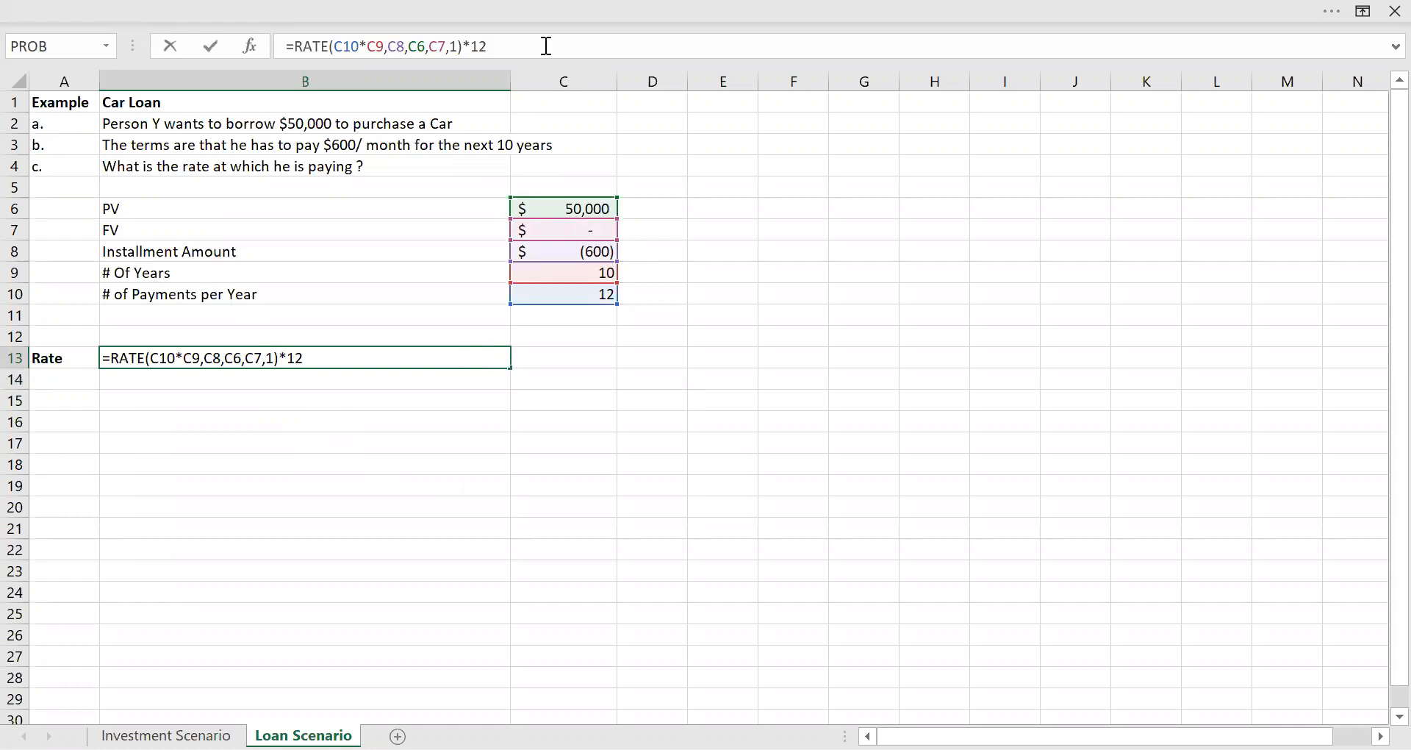
key(Return)
click(571, 398)
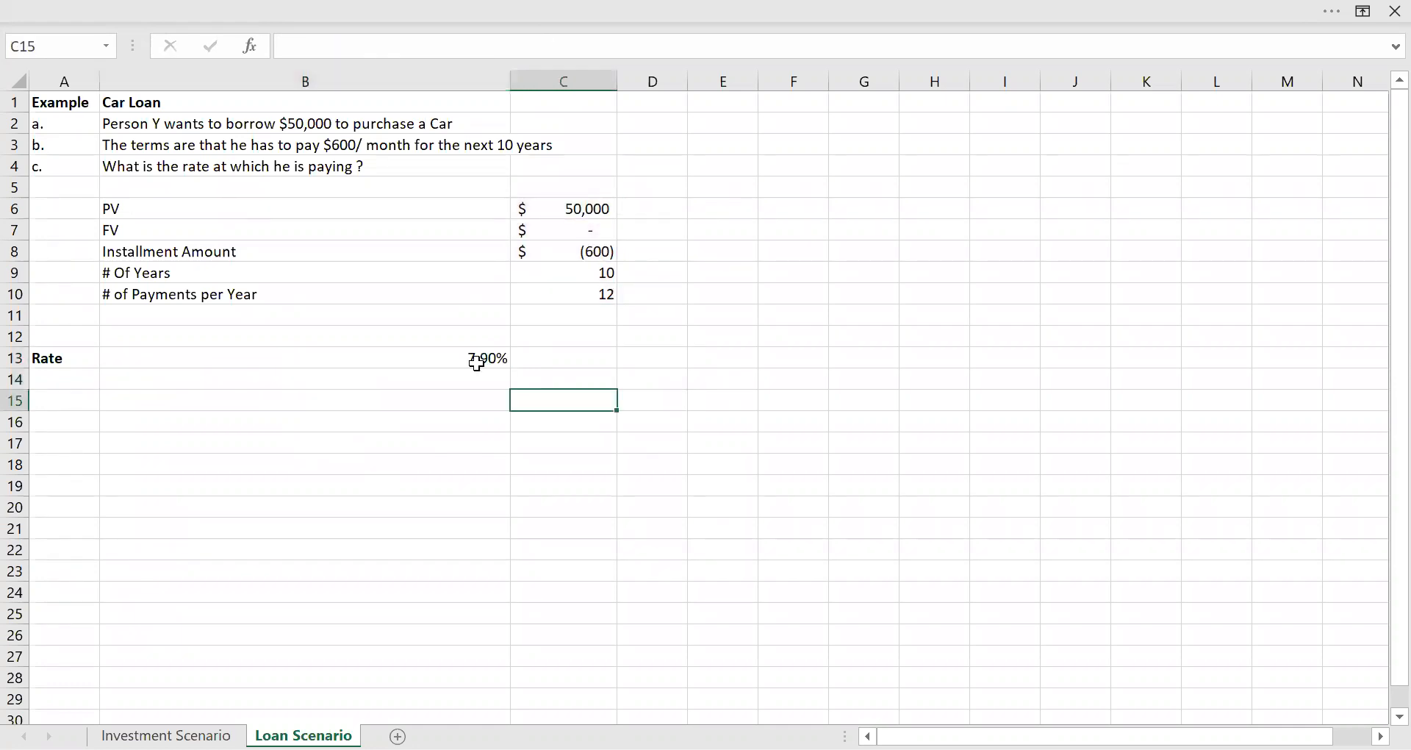
click(477, 362)
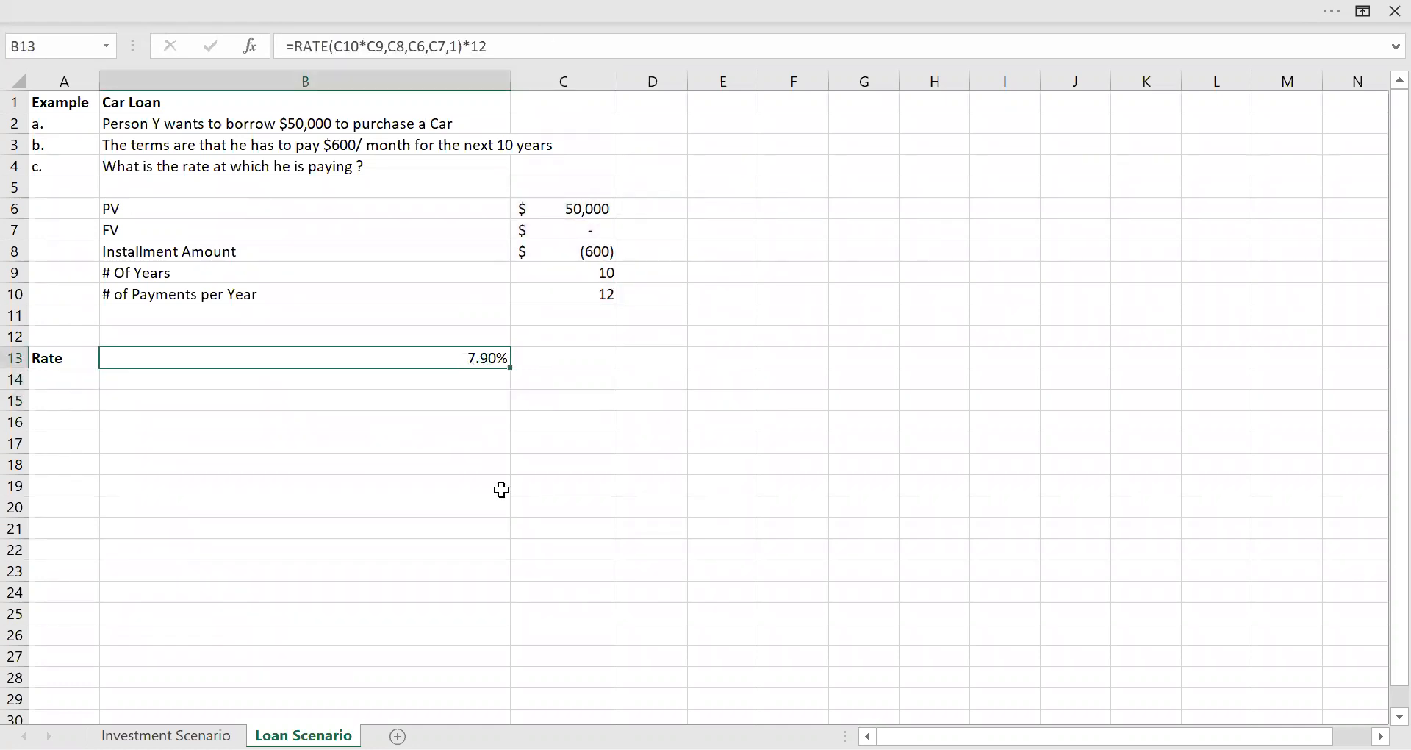
key(ctrl+Home)
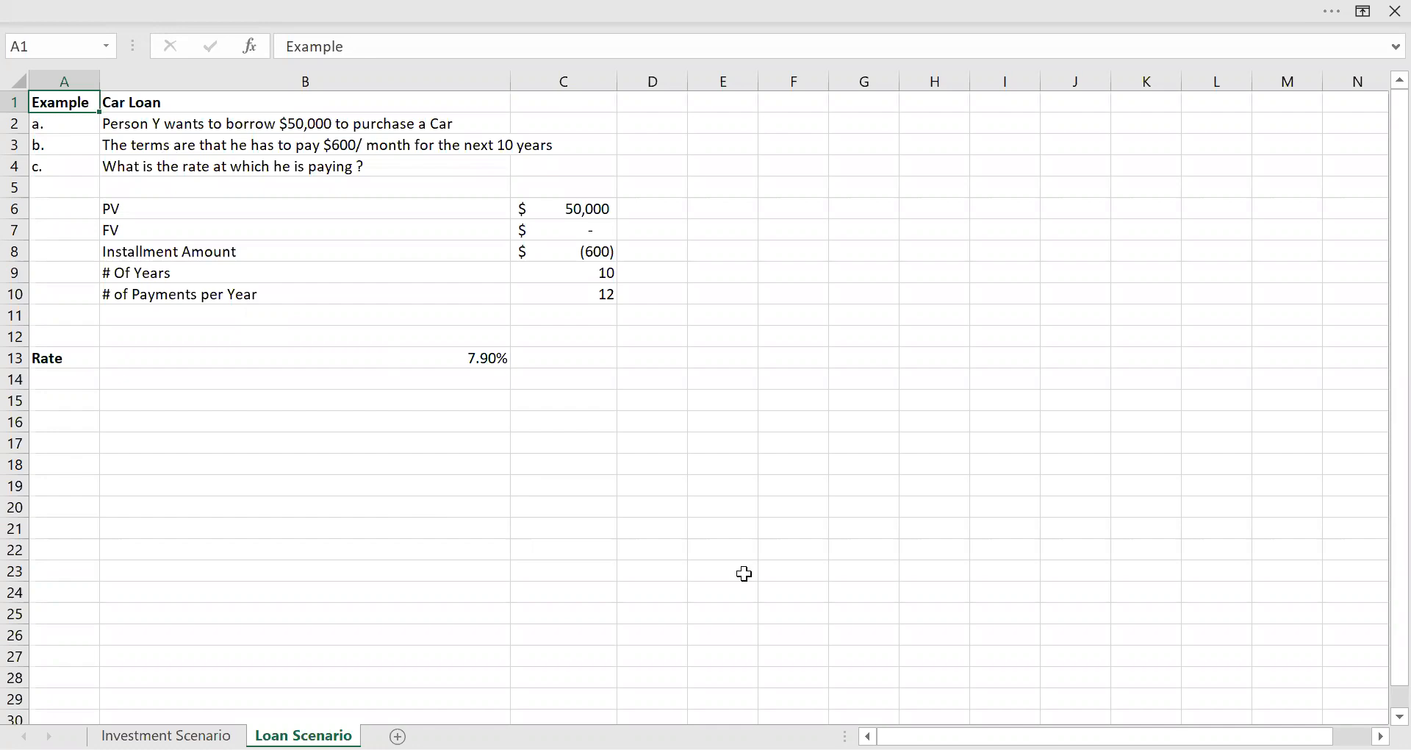
Step: Switch to Power BI Desktop, show the report page and select the empty card visual
key(alt+Tab)
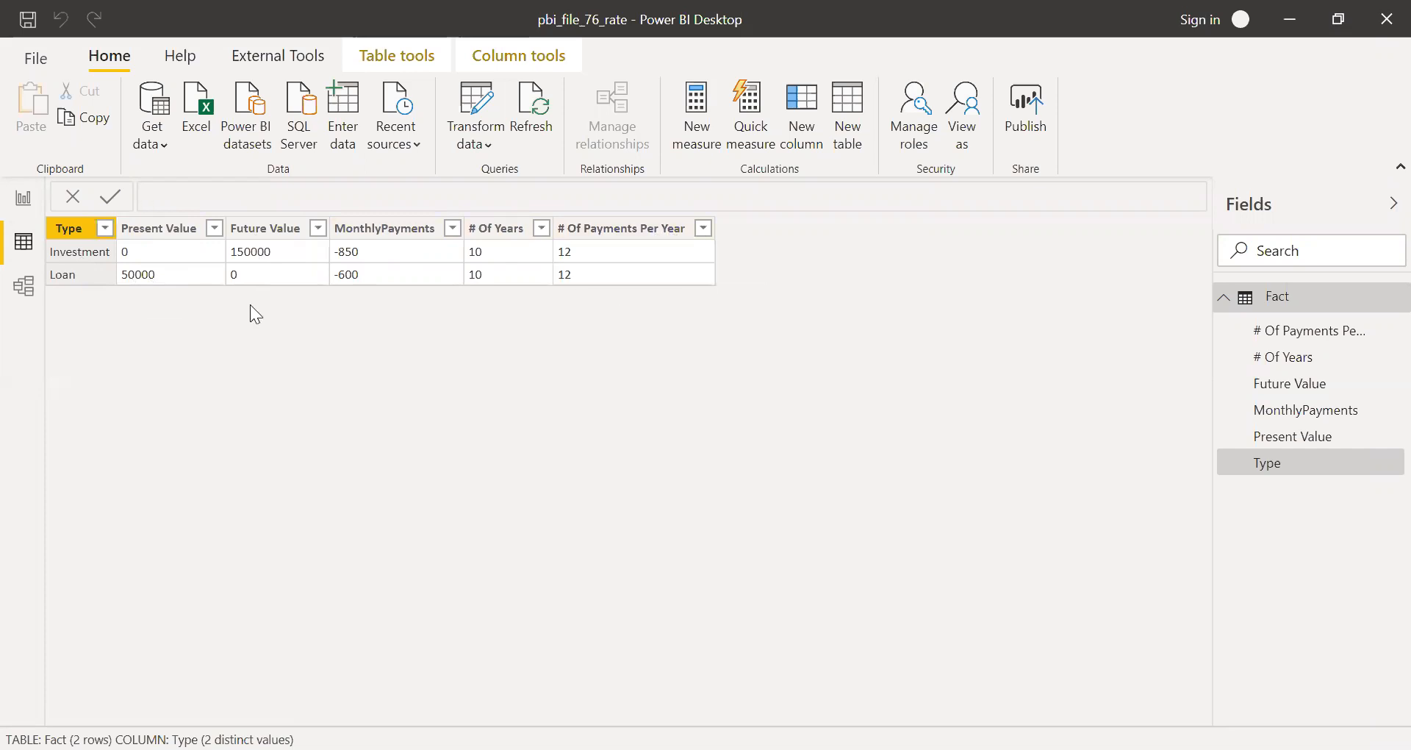
click(24, 213)
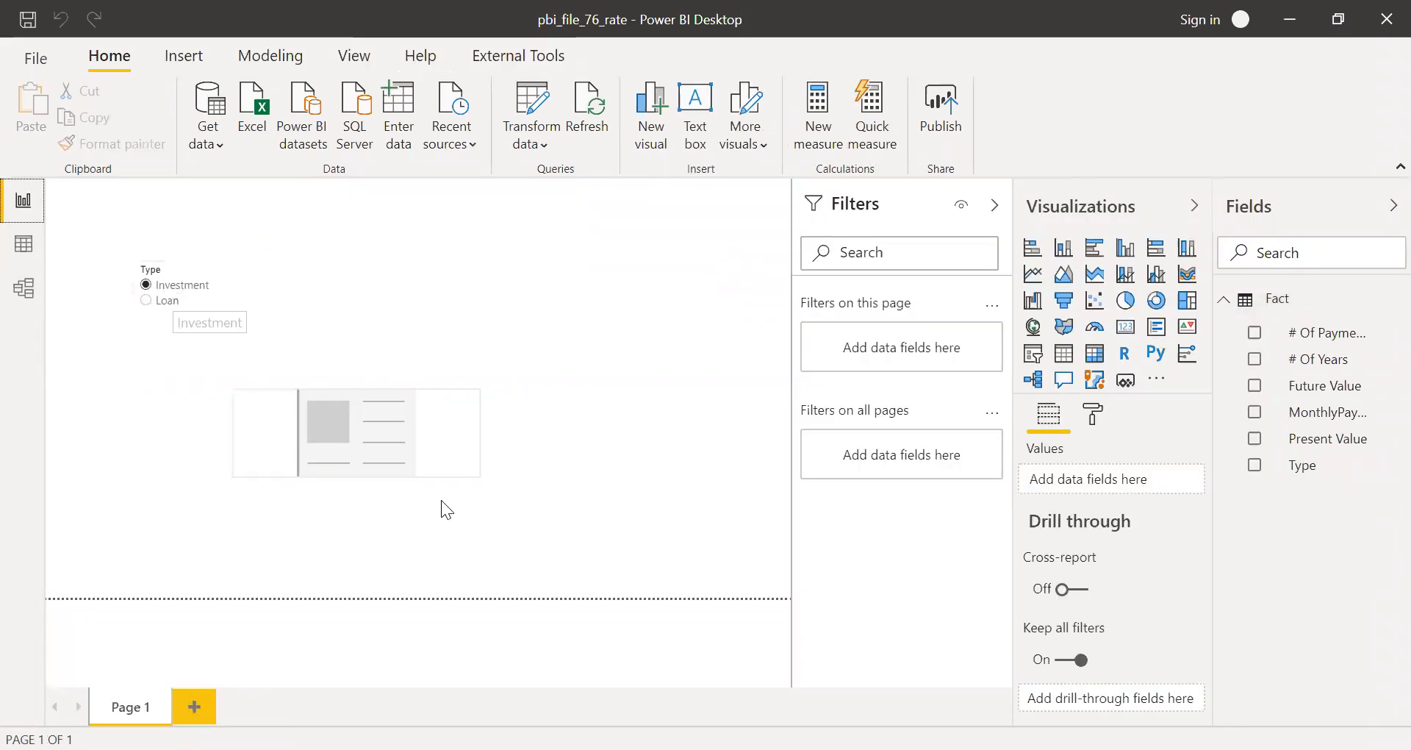
click(448, 463)
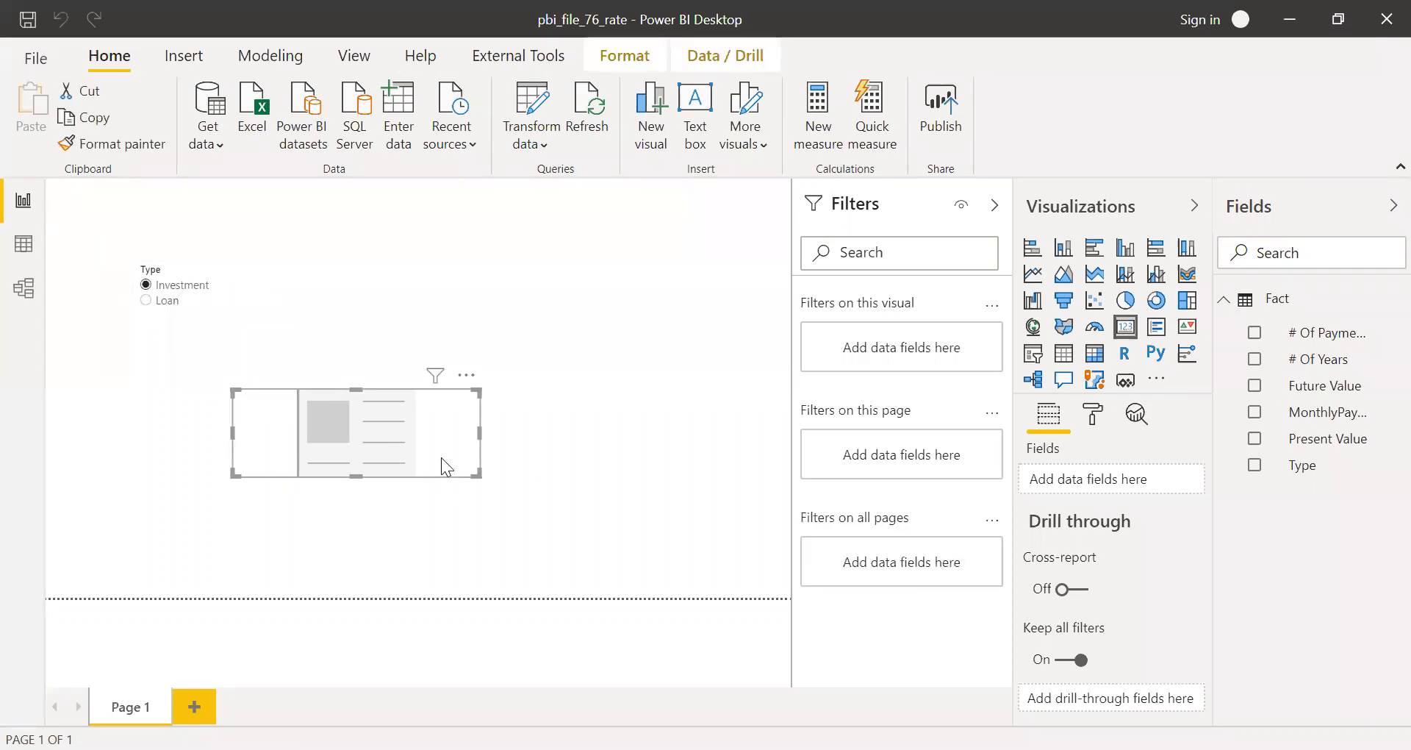
Step: Create a new measure named Rate in the Fact table and start its formula with the RATE function
right_click(1276, 301)
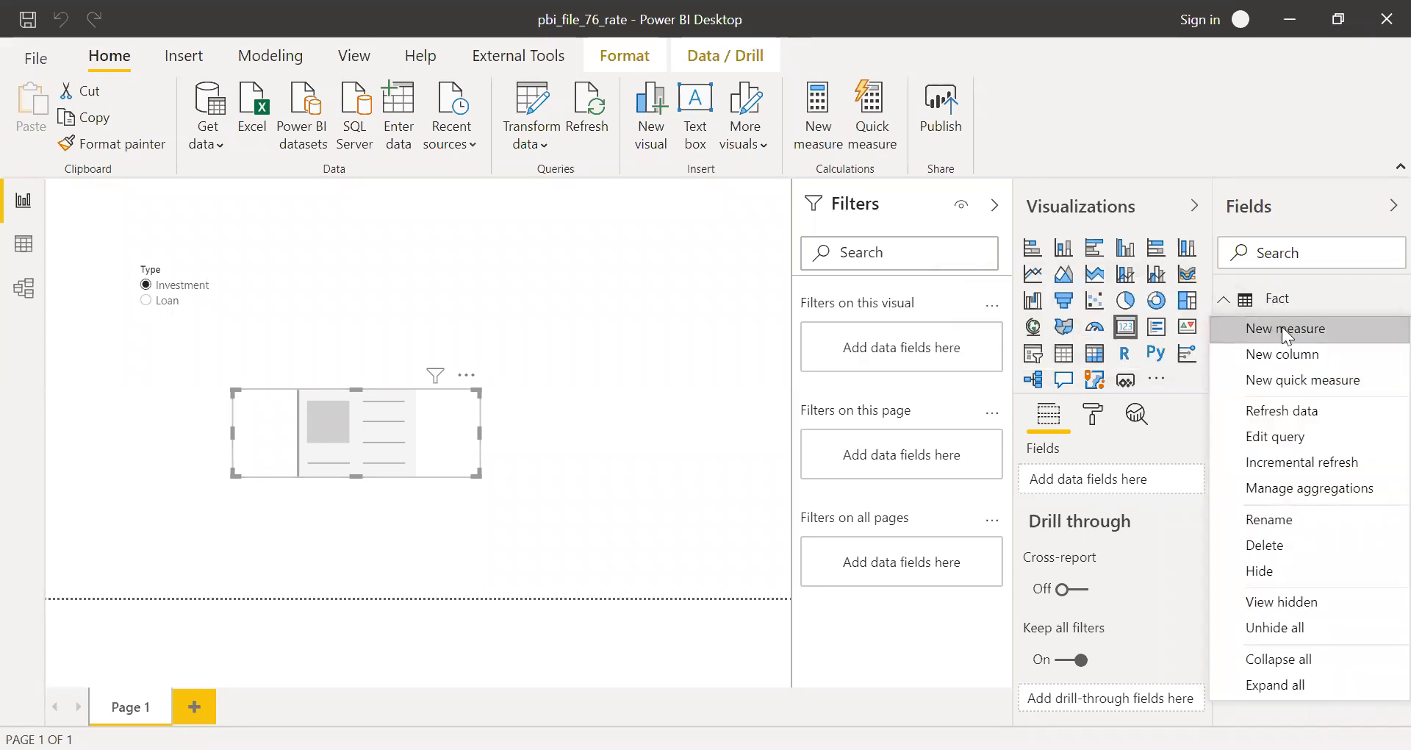
click(1282, 328)
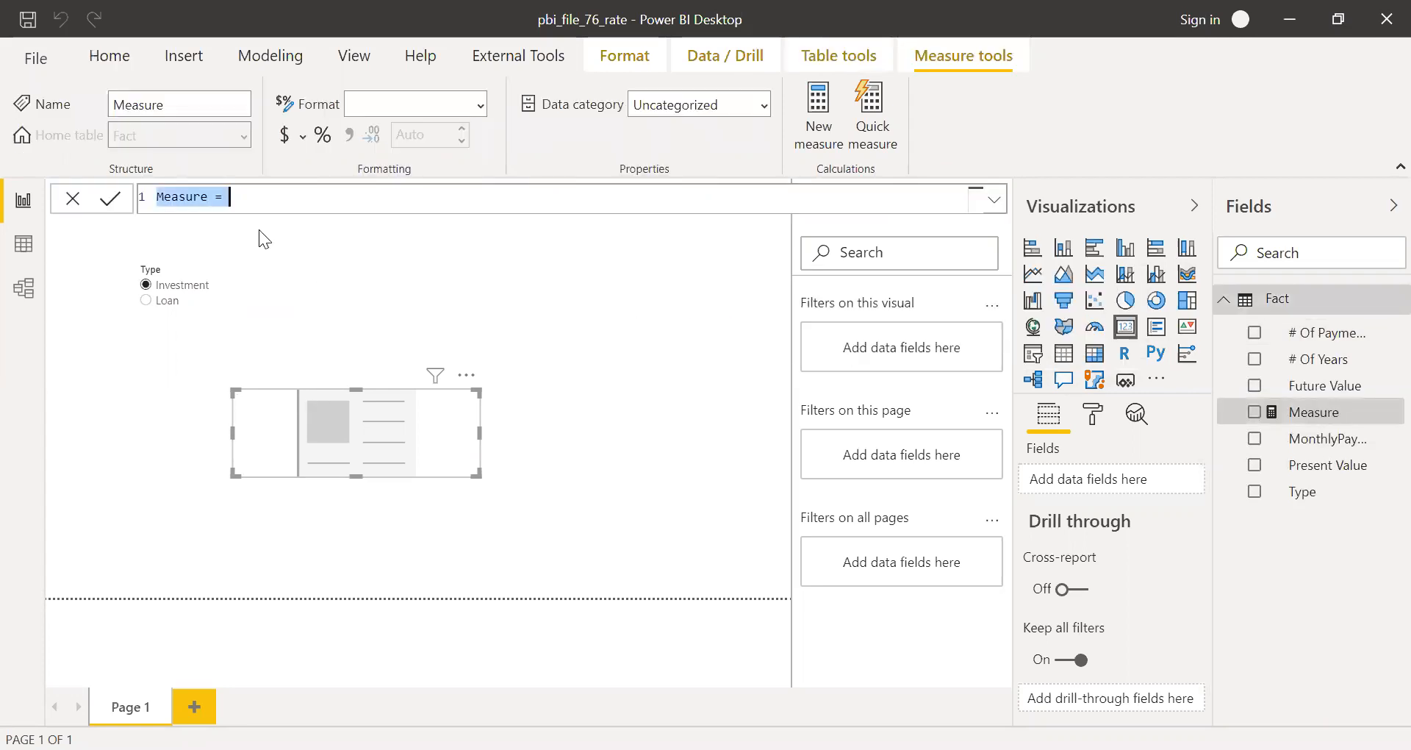
text(Rate = )
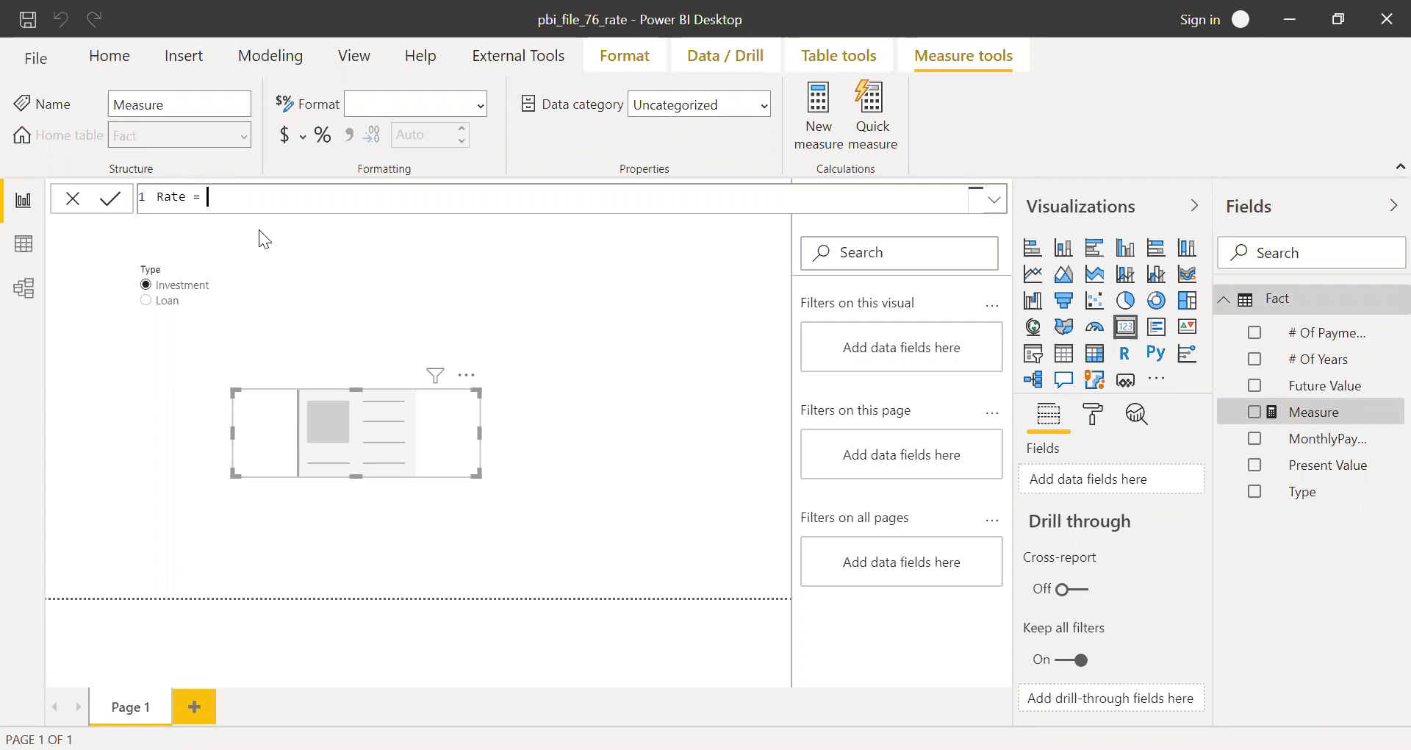
text(rate)
key(Tab)
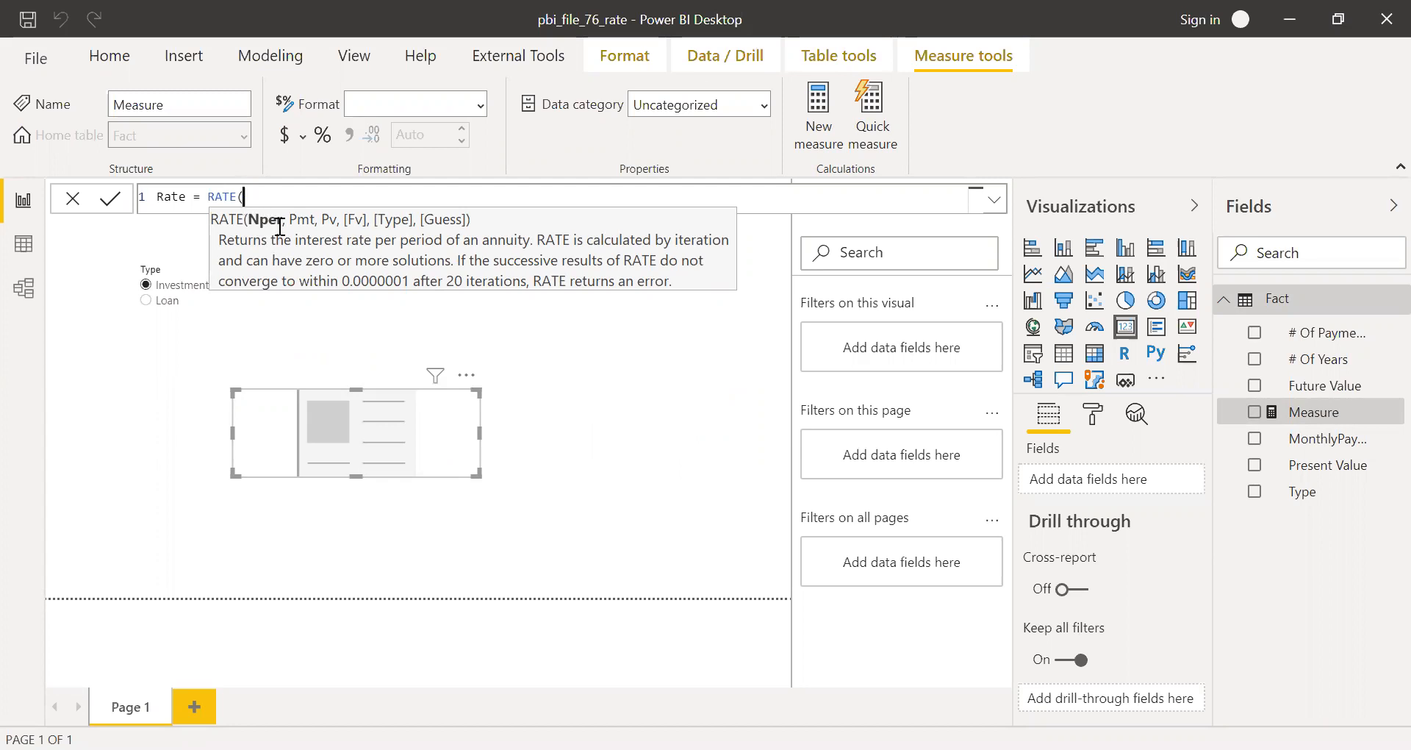
Step: Start the Nper argument with SELECTEDVALUE of 'Fact'[# Of Years], followed by a multiplication sign
text(sele)
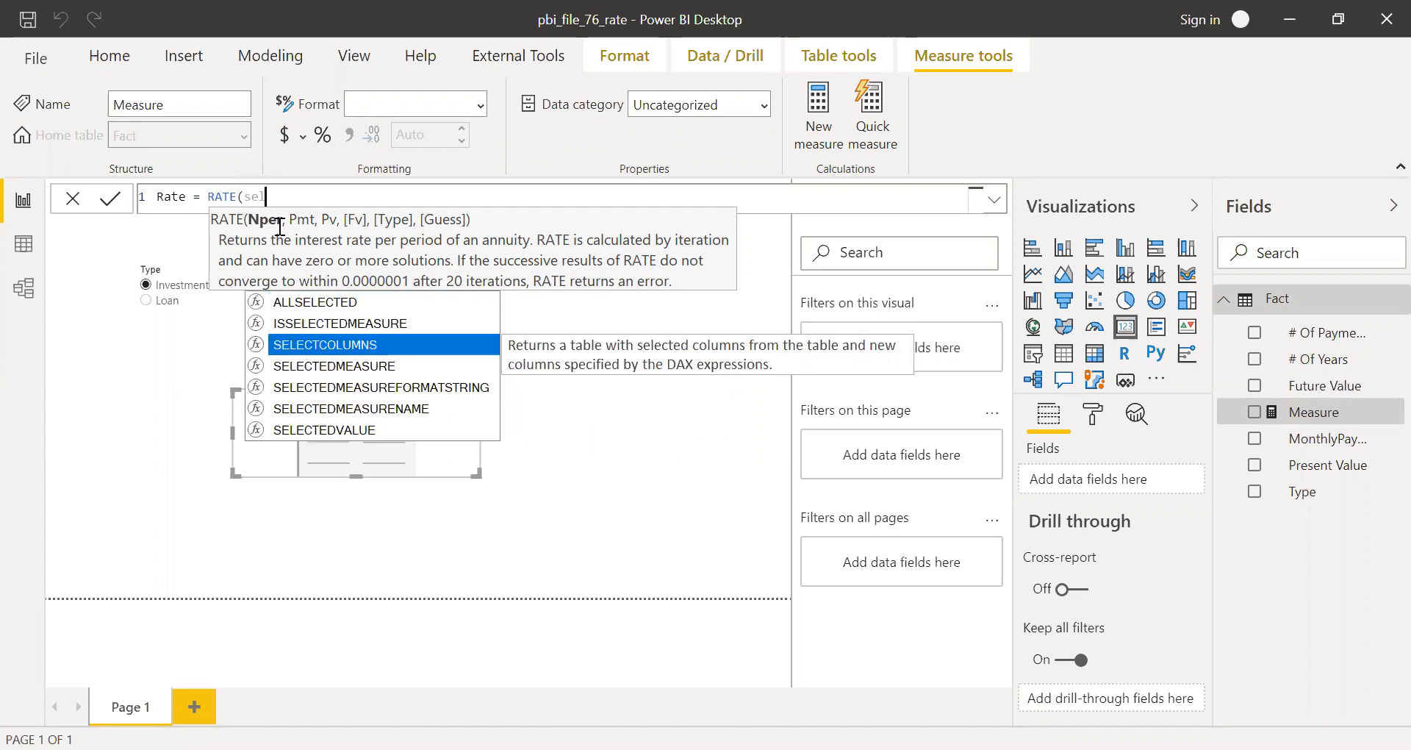
key(Down)
key(Down)
key(Down)
key(Tab)
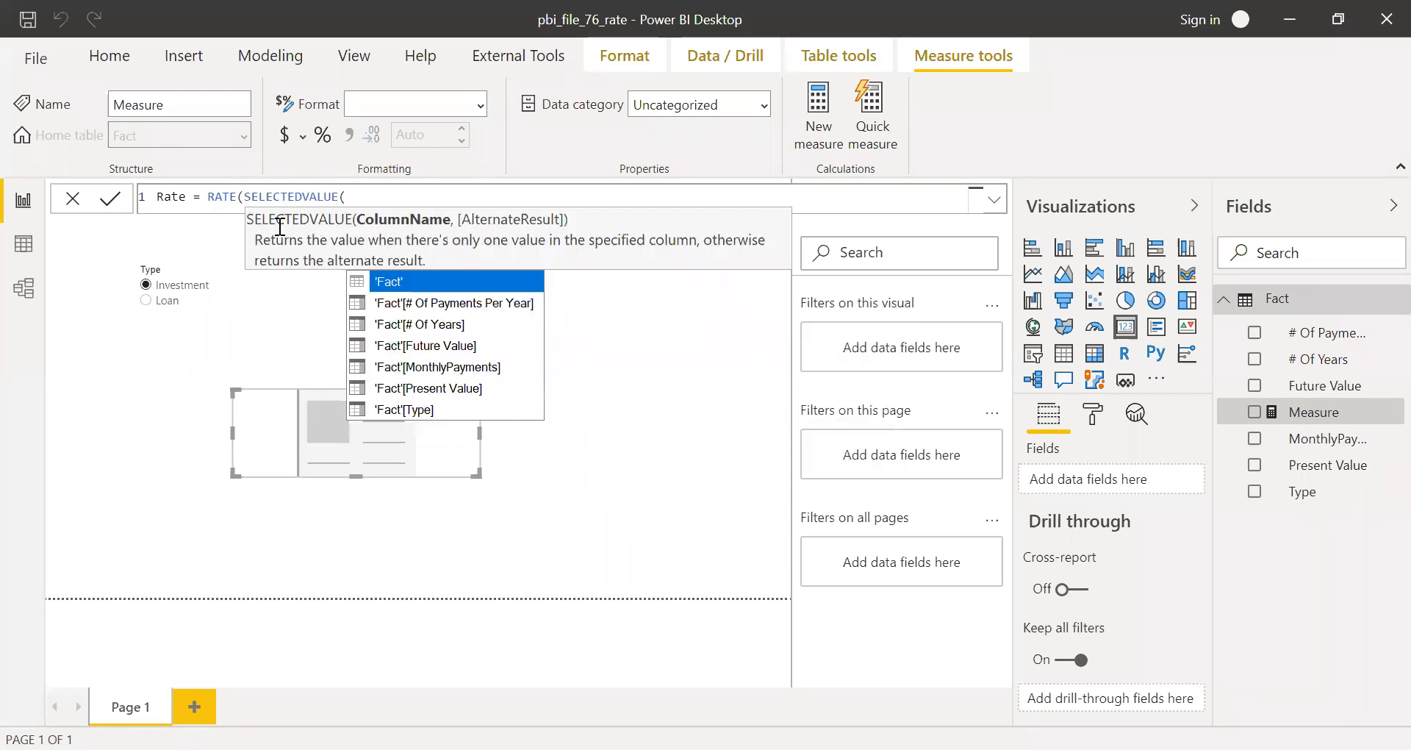
key(Down)
key(Down)
key(Tab)
text()*)
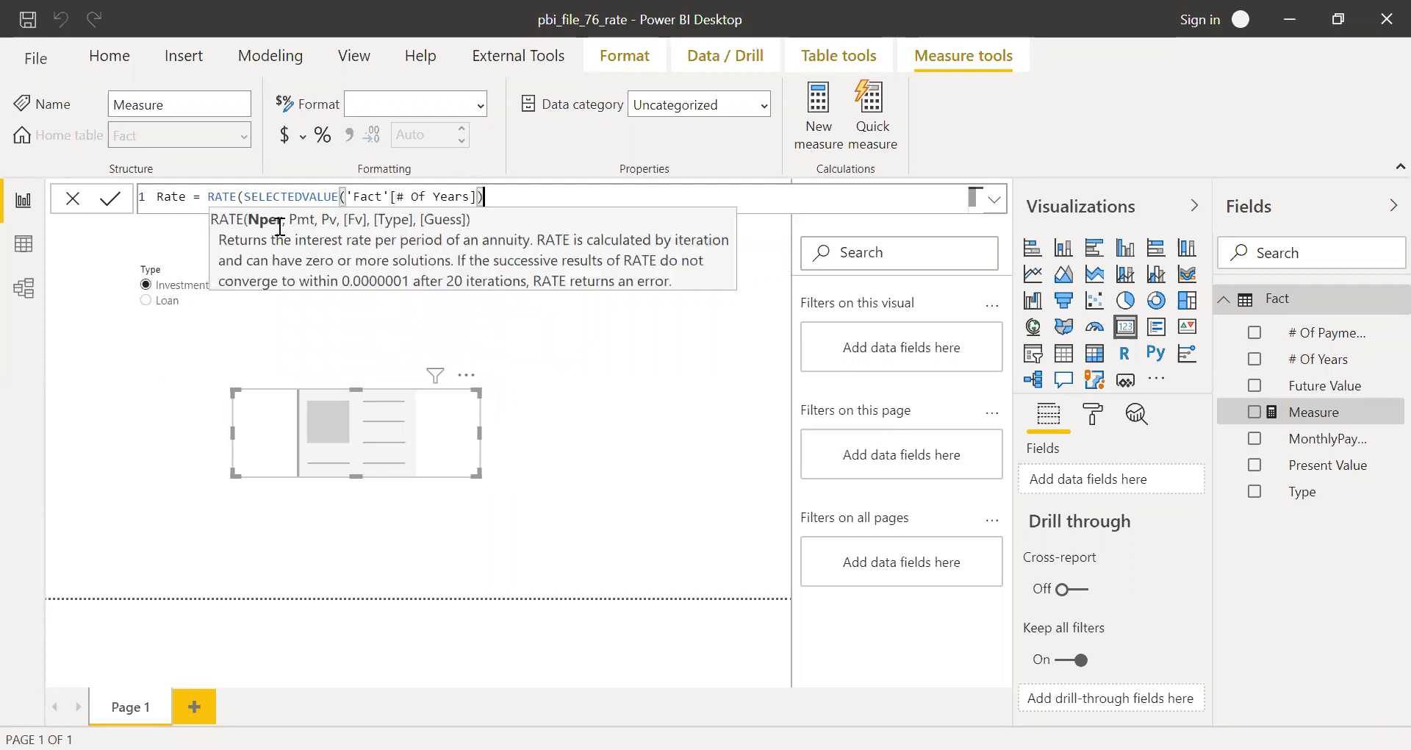
Step: Complete the Nper product with SELECTEDVALUE of 'Fact'[# Of Payments Per Year]
text(sel)
key(Down)
key(Down)
key(Down)
key(Down)
key(Tab)
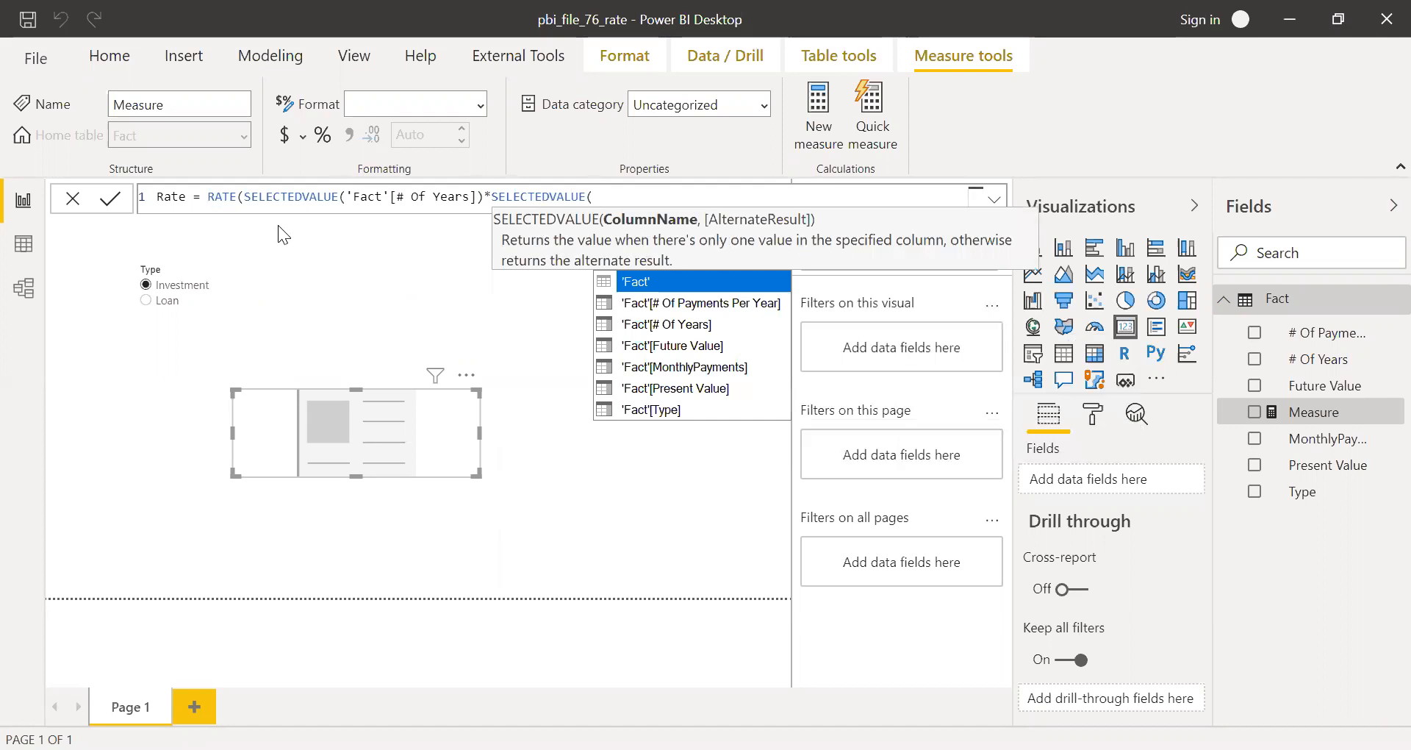
key(Down)
key(Tab)
text())
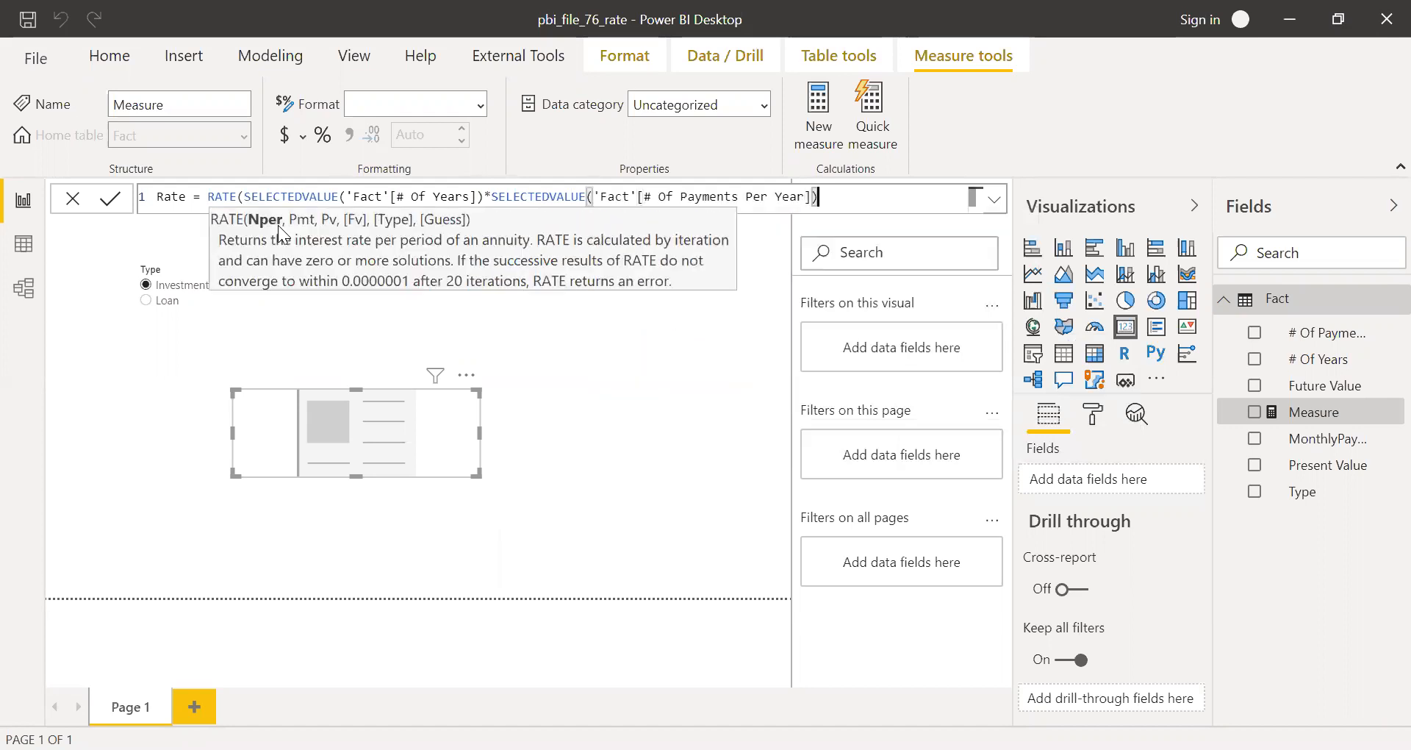
Step: Add SELECTEDVALUE of 'Fact'[MonthlyPayments] as the payment argument of the RATE formula
text(,sele)
key(Down)
key(Down)
key(Down)
key(Tab)
key(Down)
key(Down)
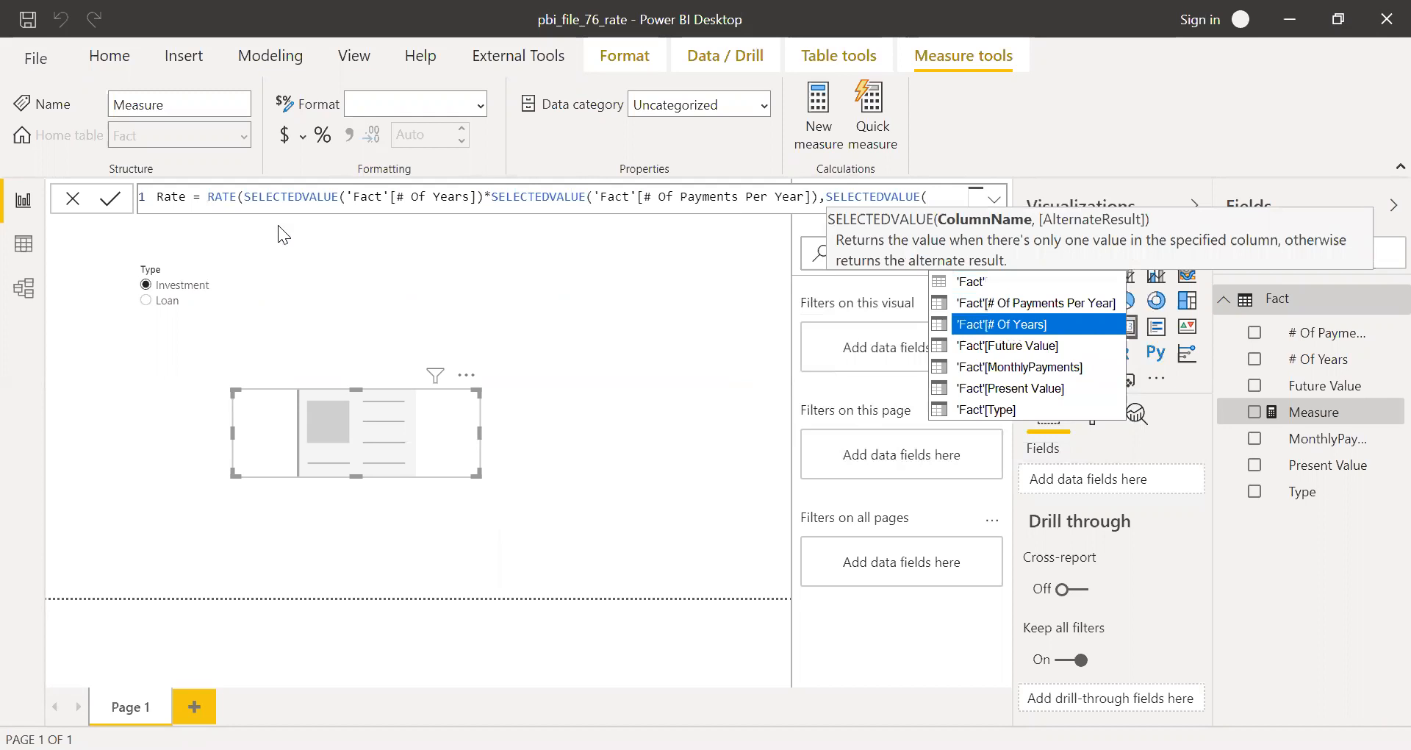
key(Down)
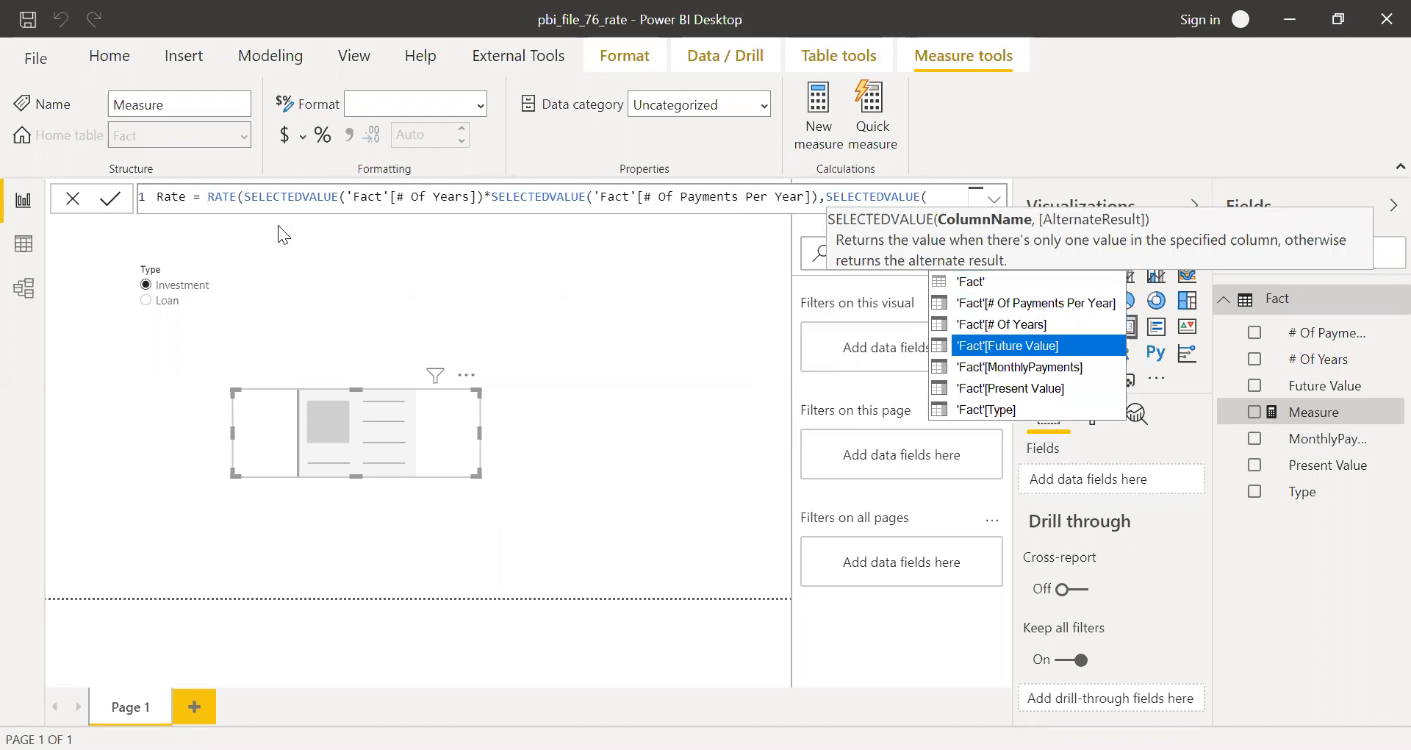
key(Down)
key(Down)
key(Up)
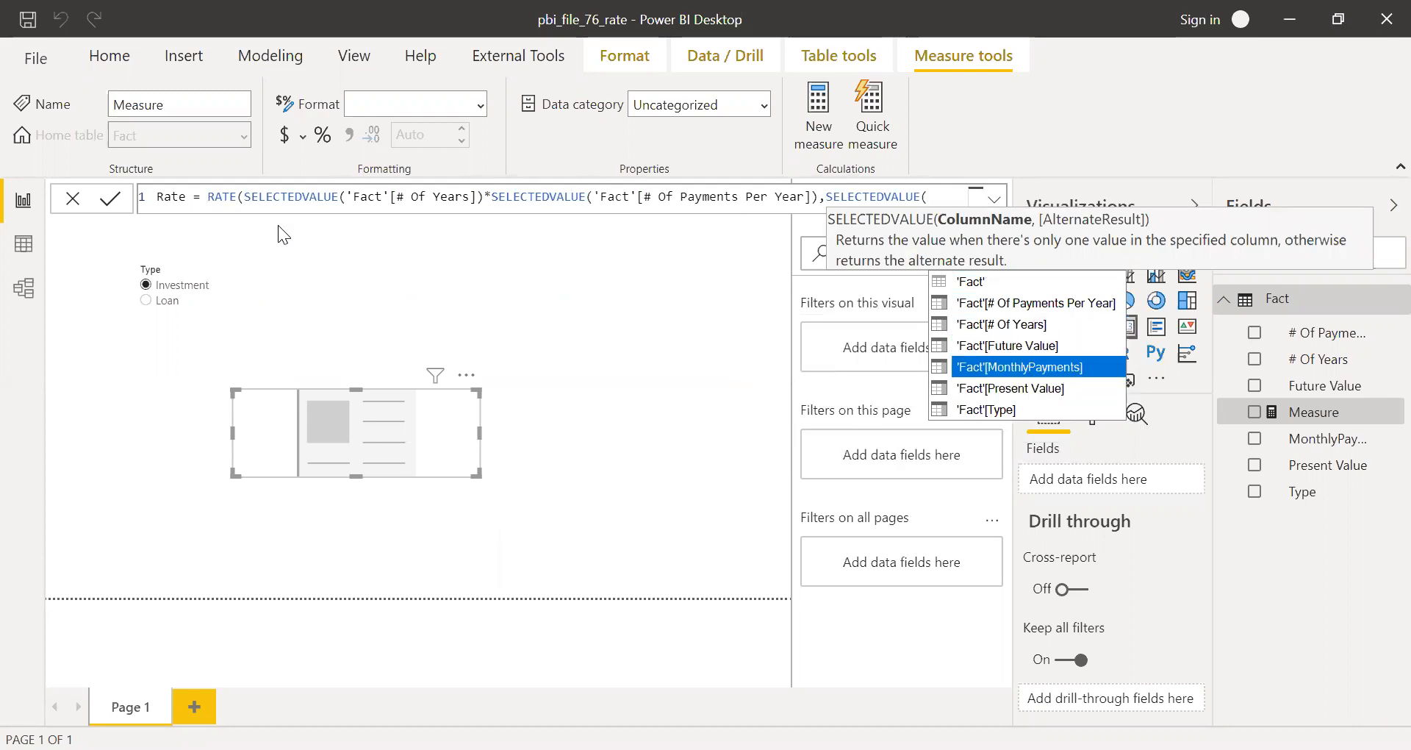
key(Tab)
text())
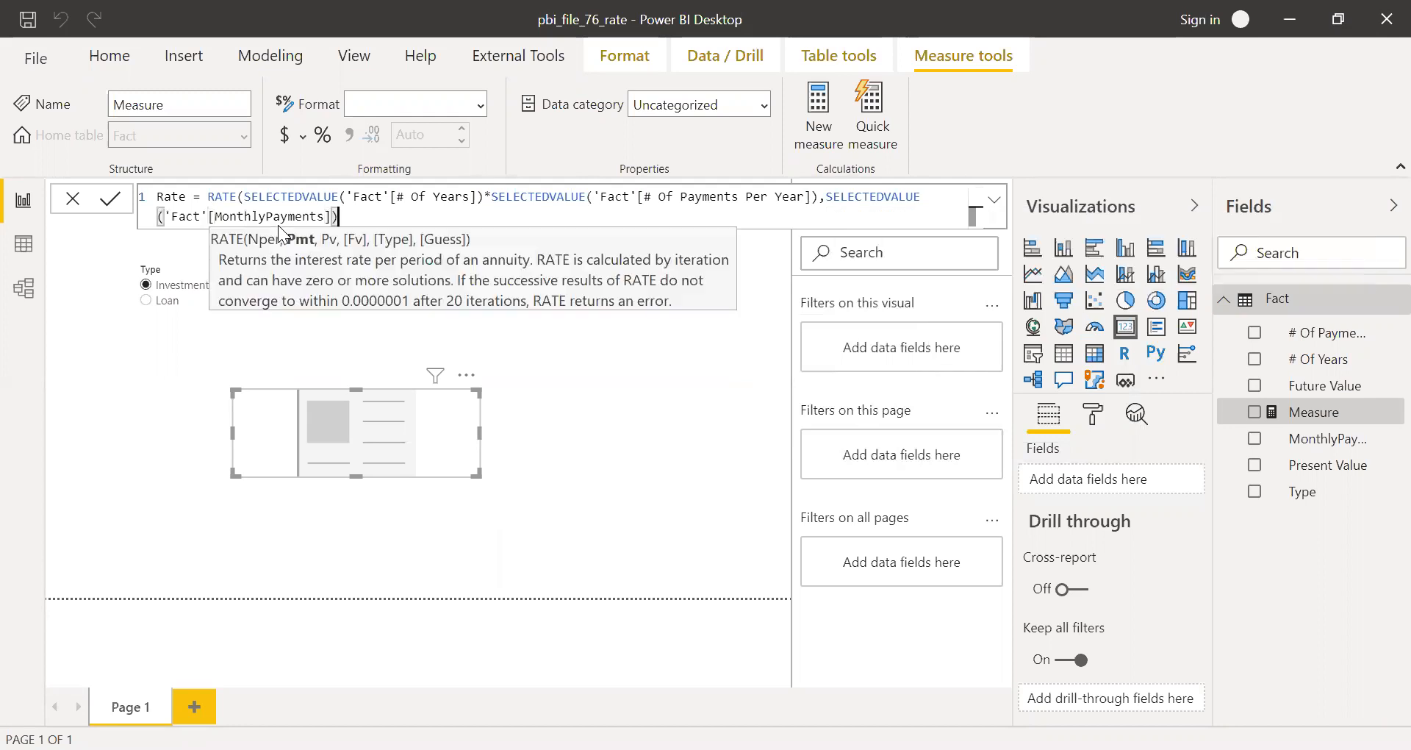
Step: Add SELECTEDVALUE of 'Fact'[Present Value] as the present value argument of the RATE formula
text(,sel)
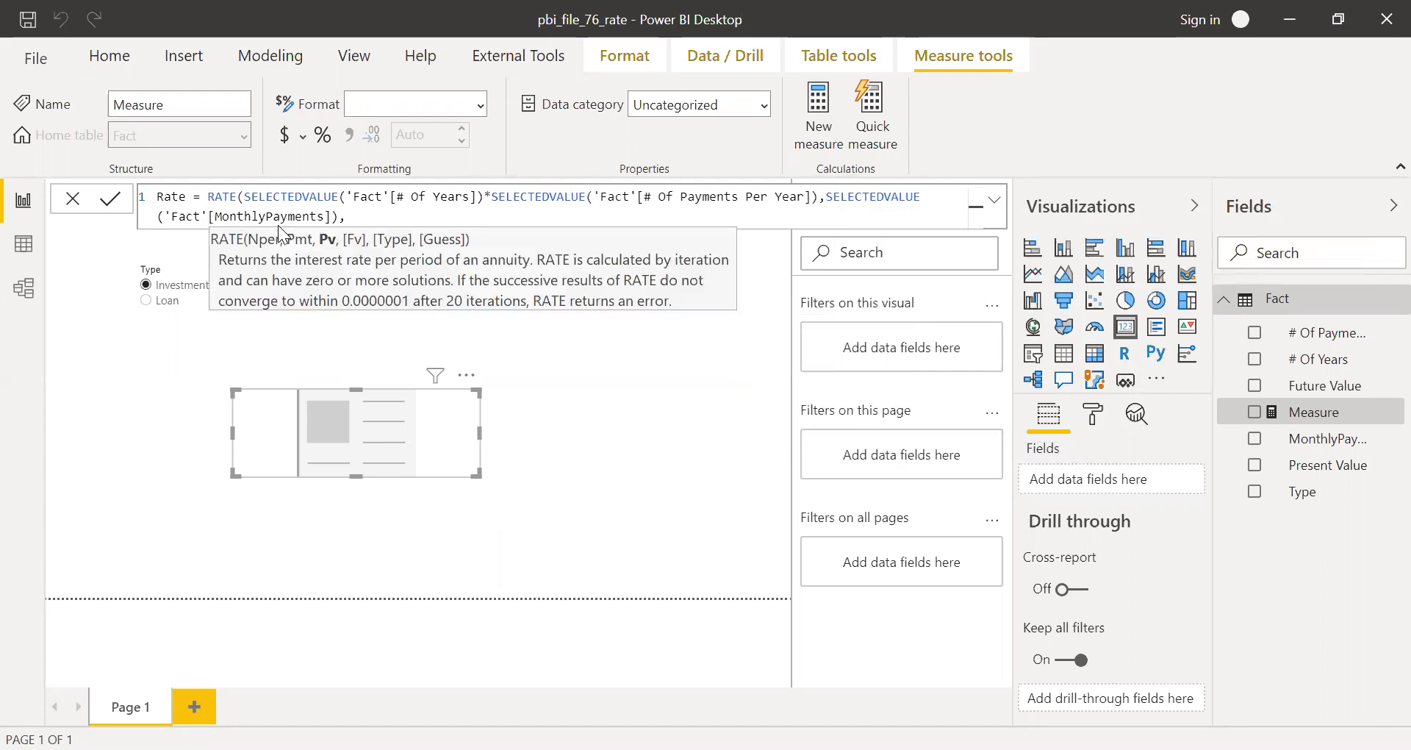
text(e)
key(Down)
key(Down)
key(Down)
key(Down)
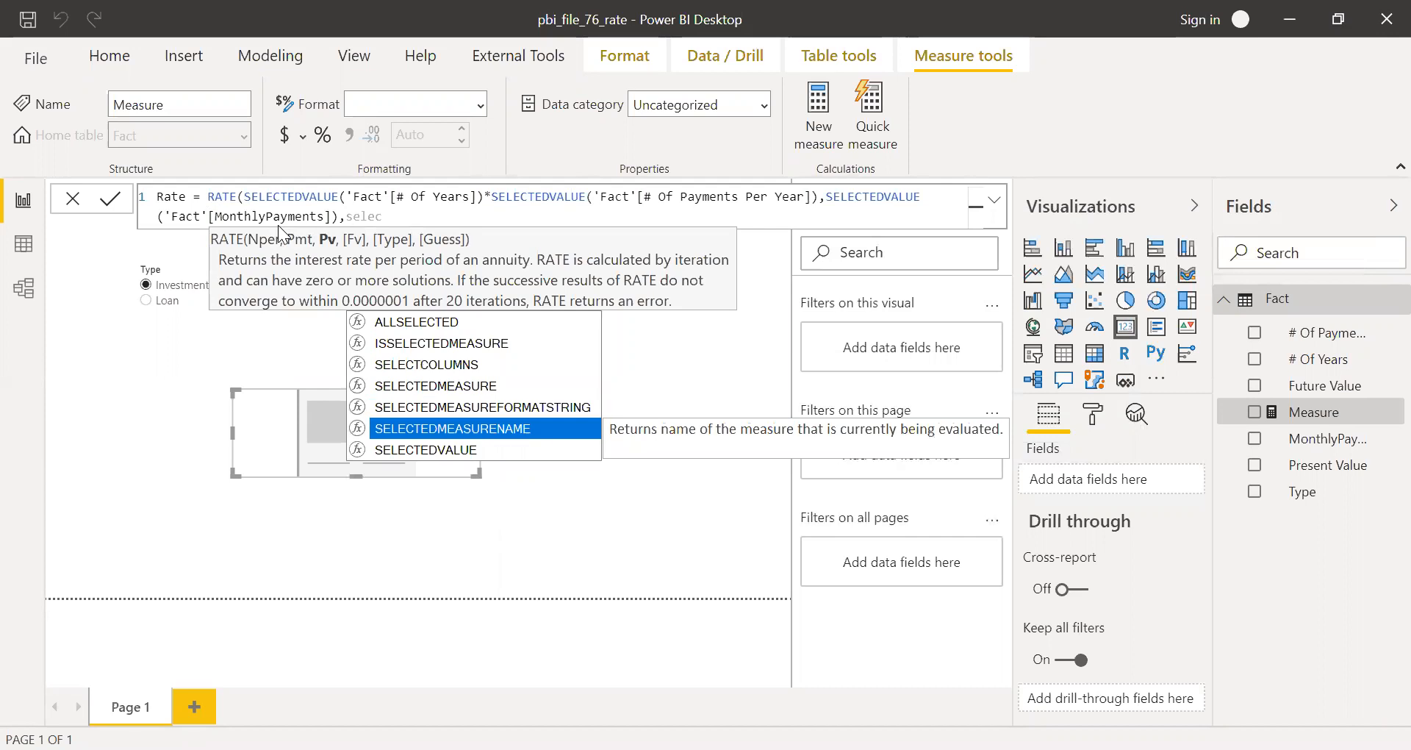
key(Tab)
key(Down)
key(Down)
key(Down)
key(Down)
key(Down)
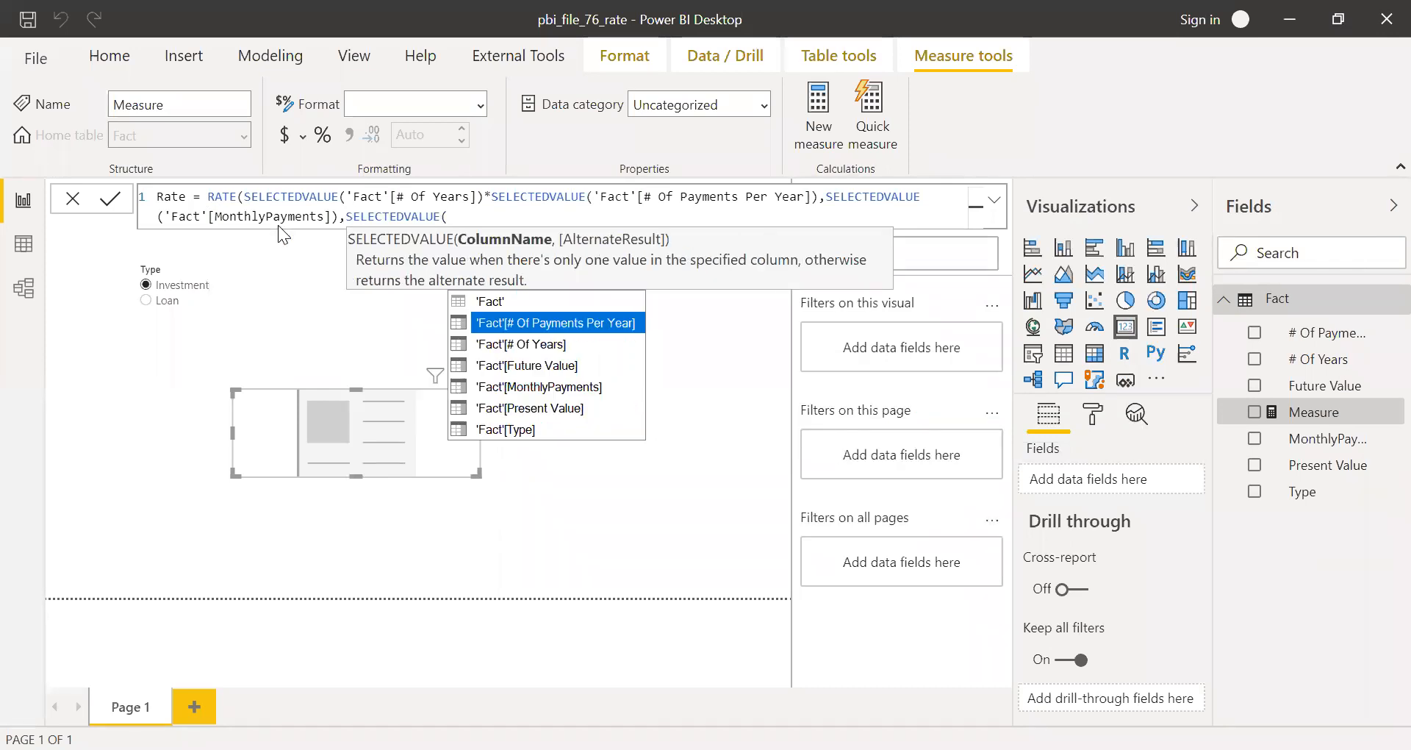
key(Tab)
text(),)
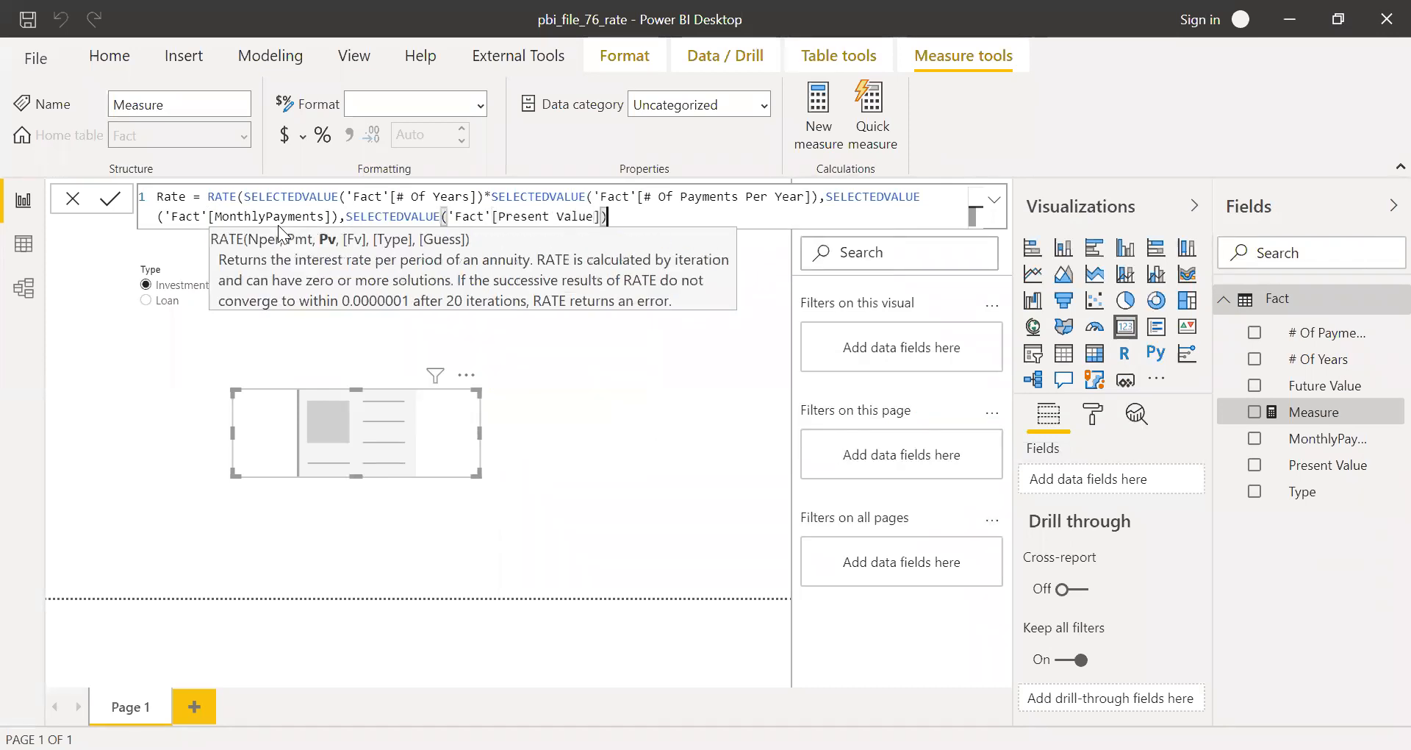
Step: Add SELECTEDVALUE of 'Fact'[Future Value] as the future value argument of the RATE formula
text(sele)
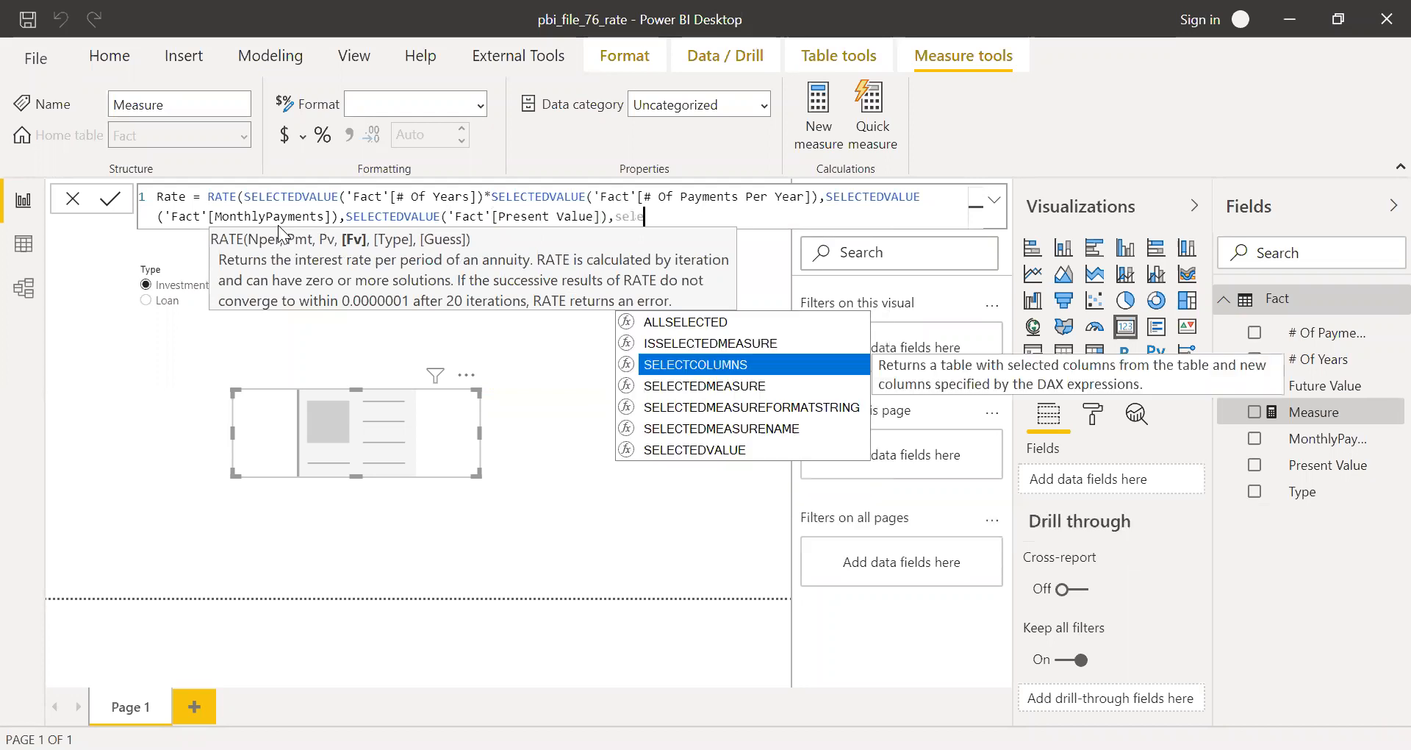
key(Down)
key(Down)
key(Down)
key(Down)
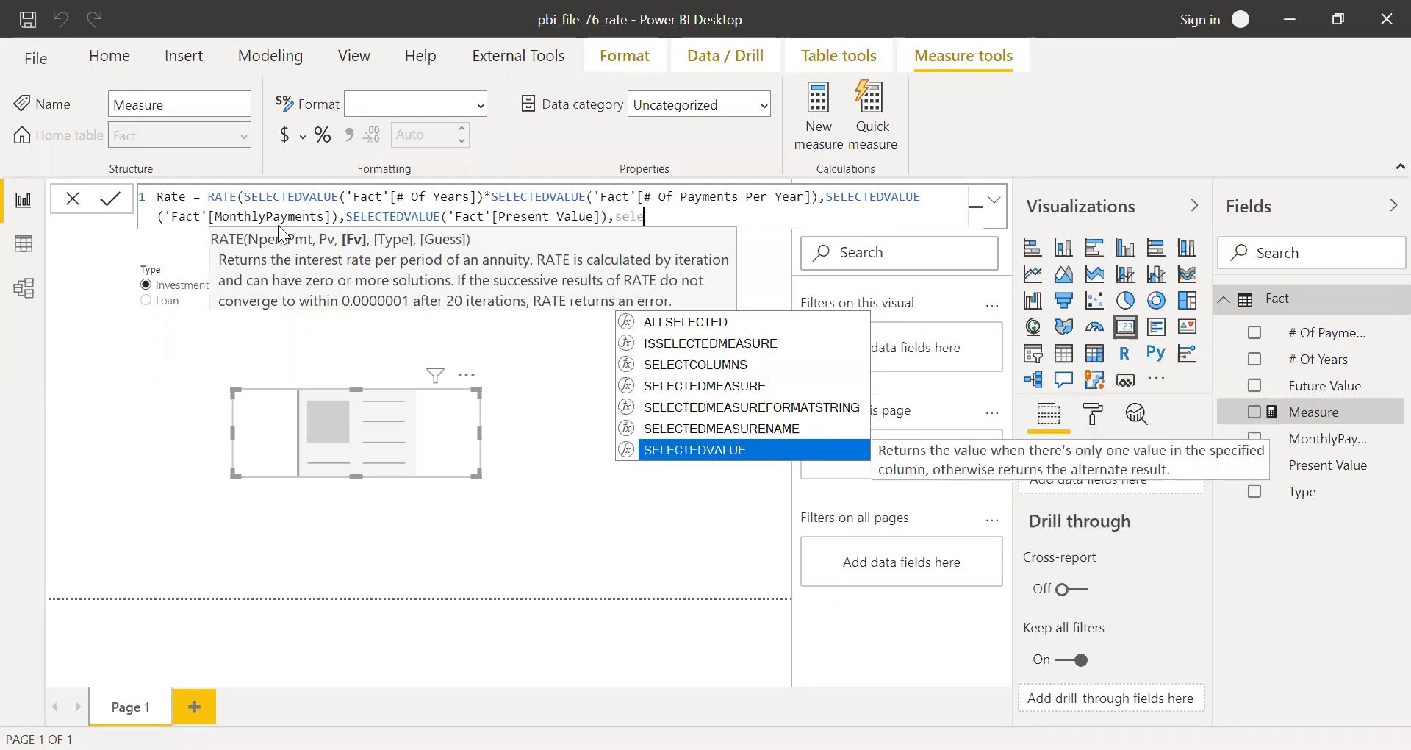
key(Tab)
key(Down)
key(Down)
key(Down)
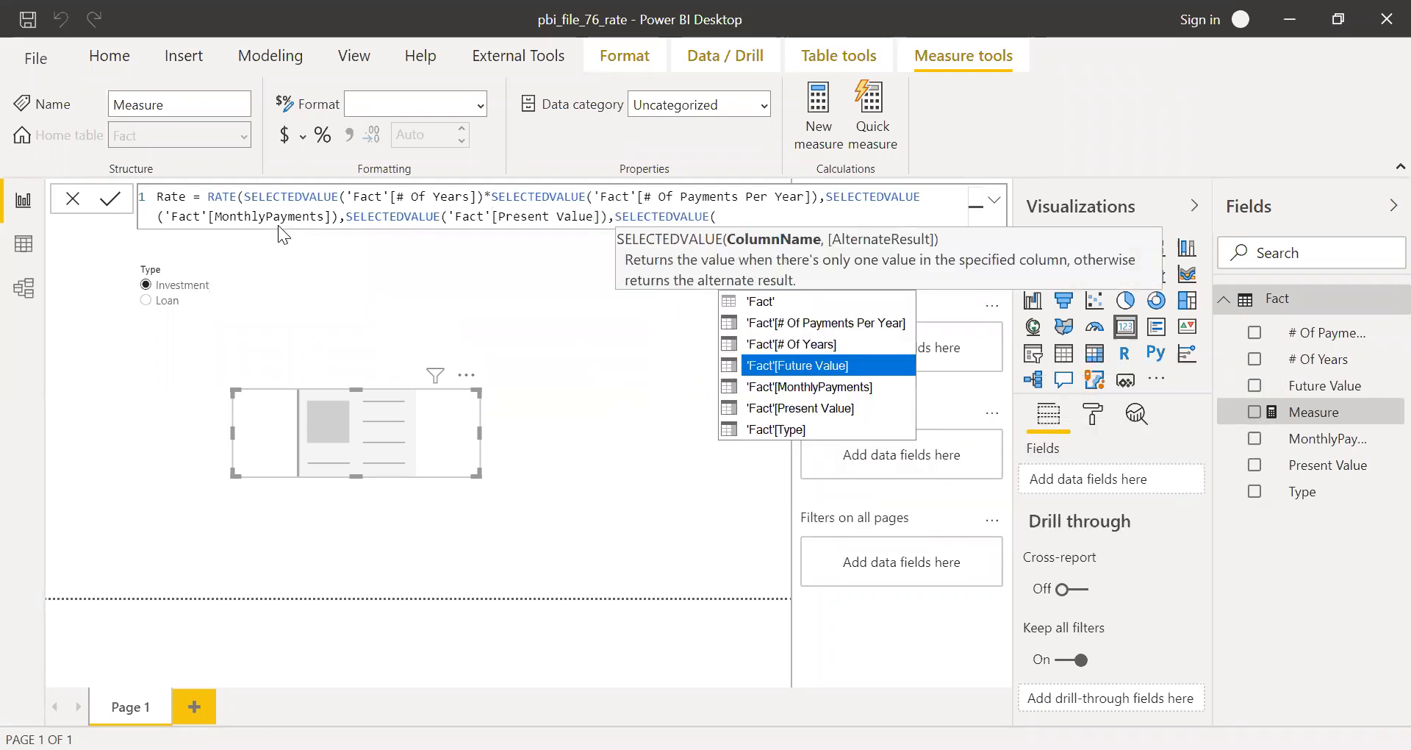
key(Tab)
text())
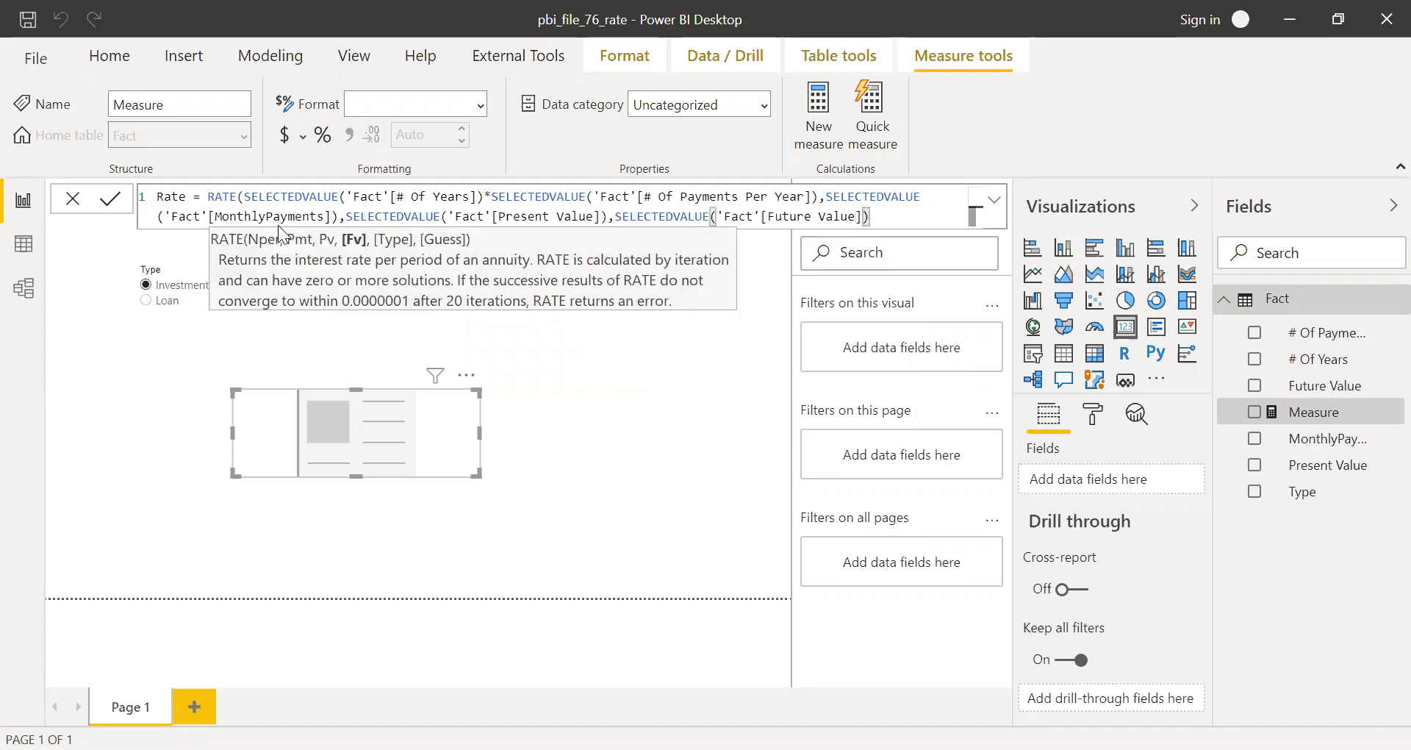
Step: Set the RATE payment type to 1, close the formula and commit the Rate measure
text(,)
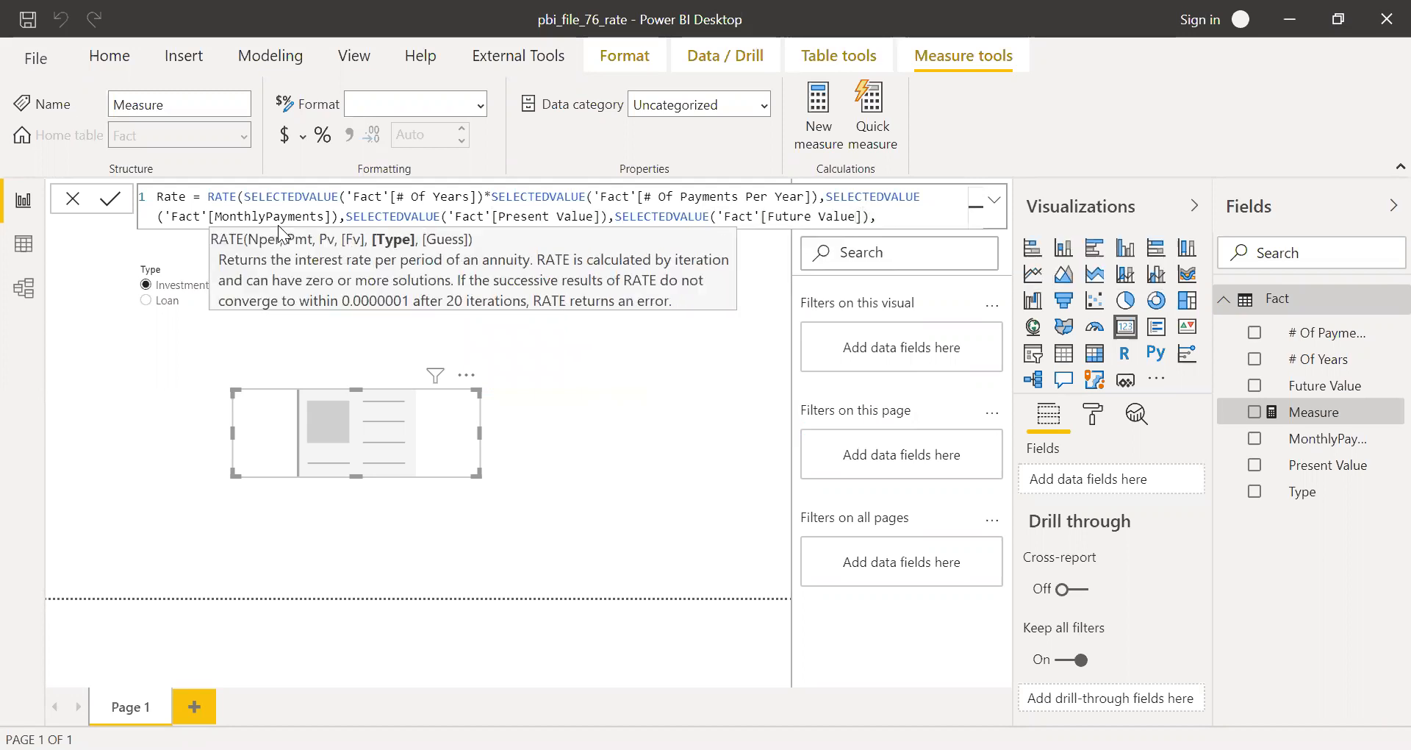
text(1))
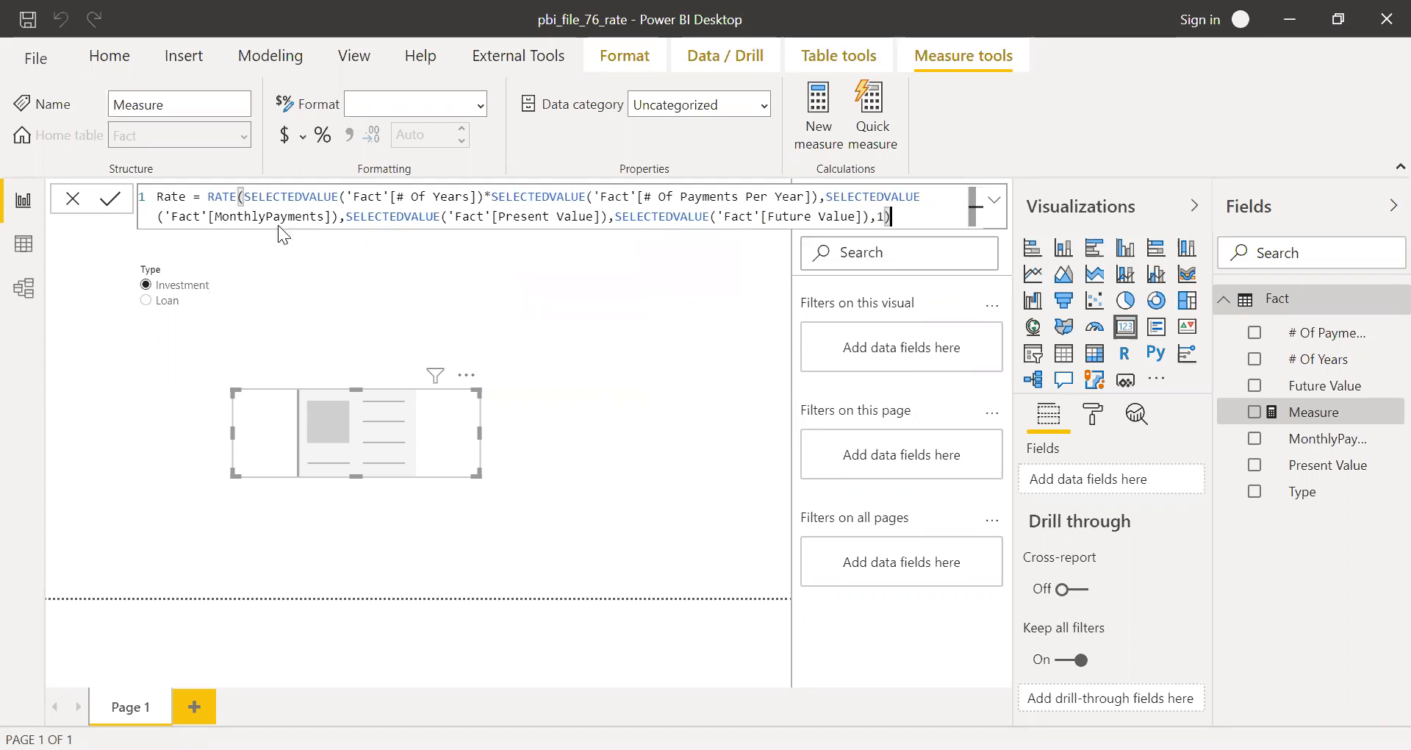
key(Return)
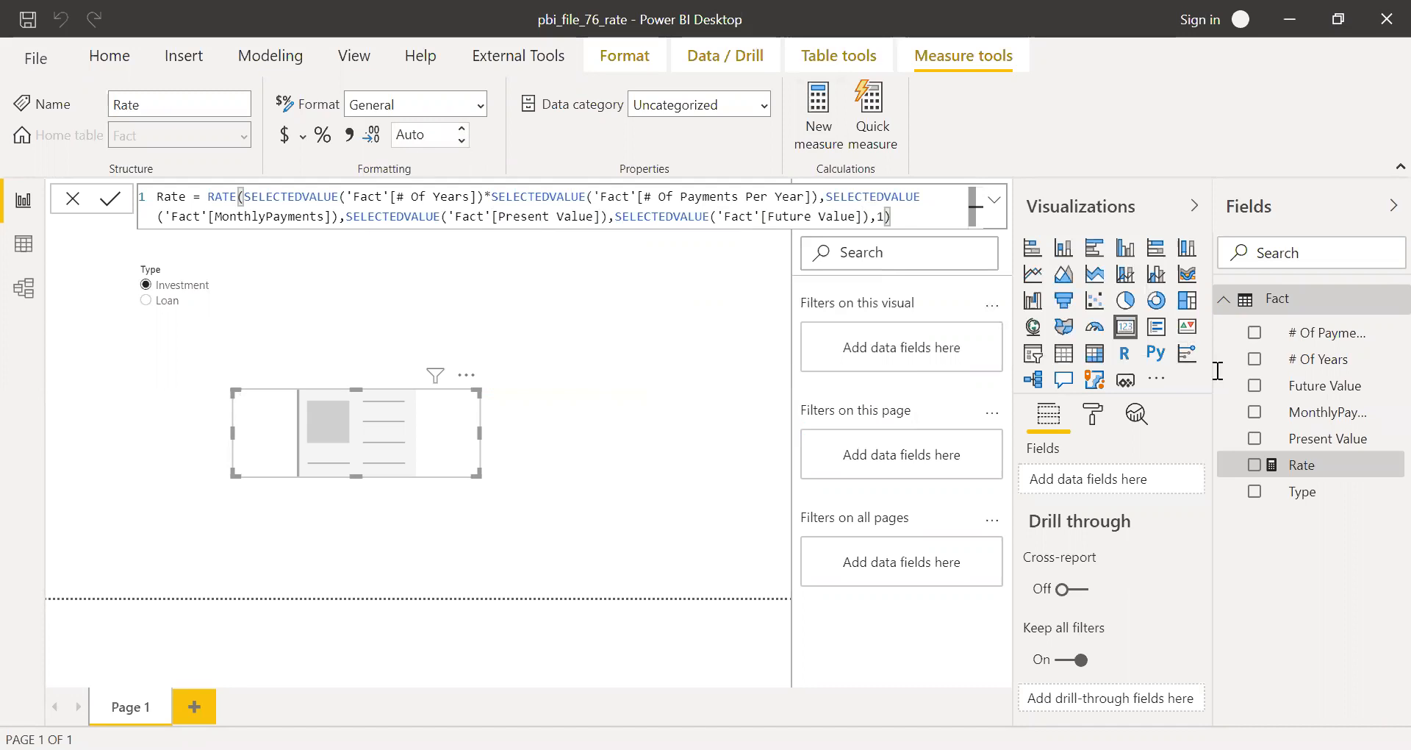
Step: Format the Rate measure as a percentage and add it to the empty card visual
click(322, 136)
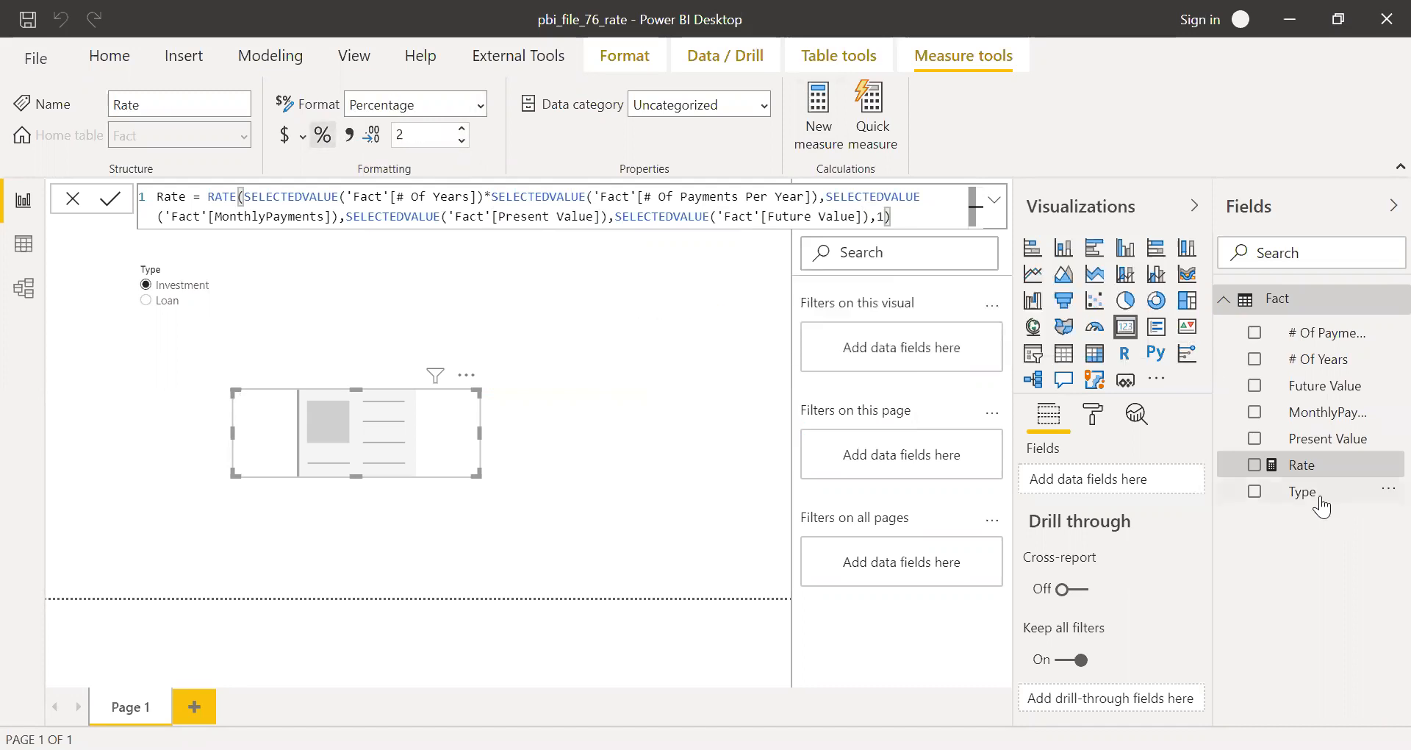
drag(513, 404, 413, 413)
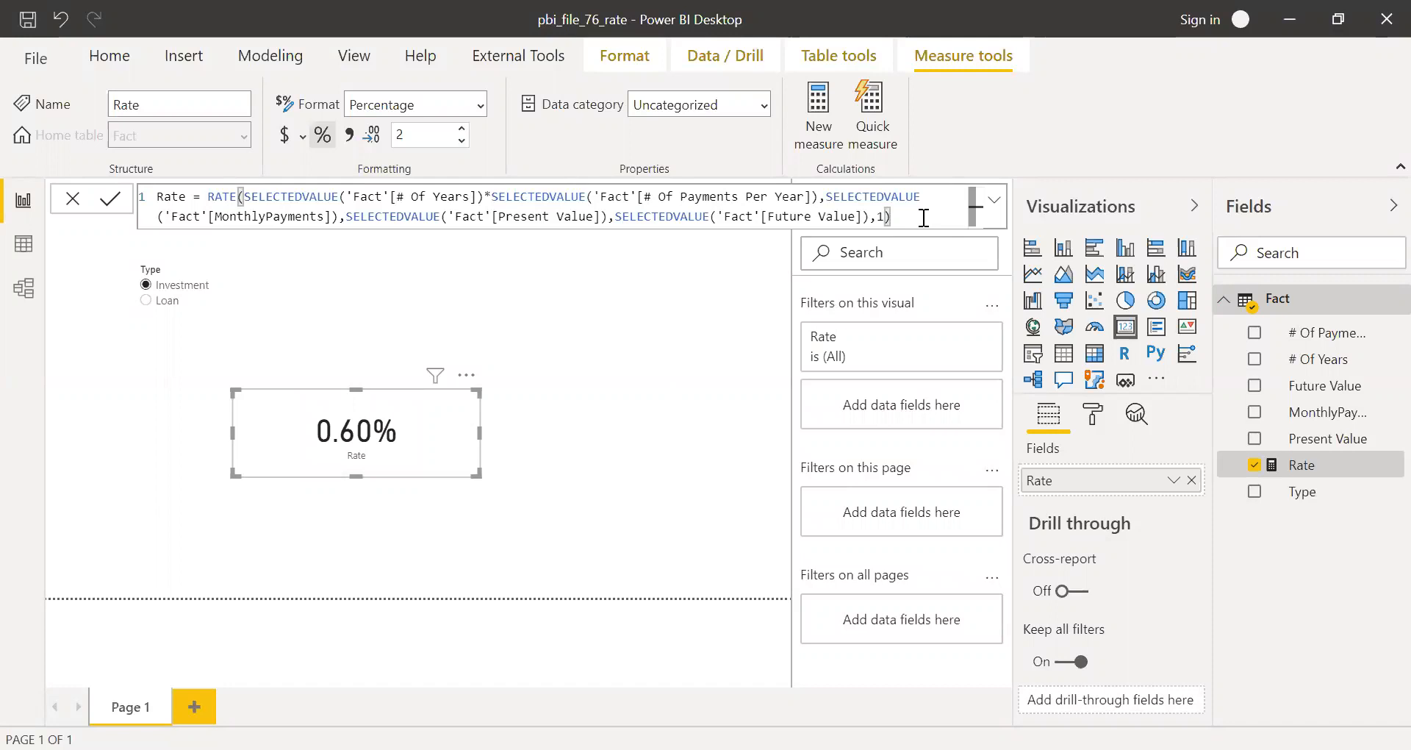
Step: Annualize the Rate measure by multiplying its RATE formula by 12, and deselect the card
text(*12)
key(Return)
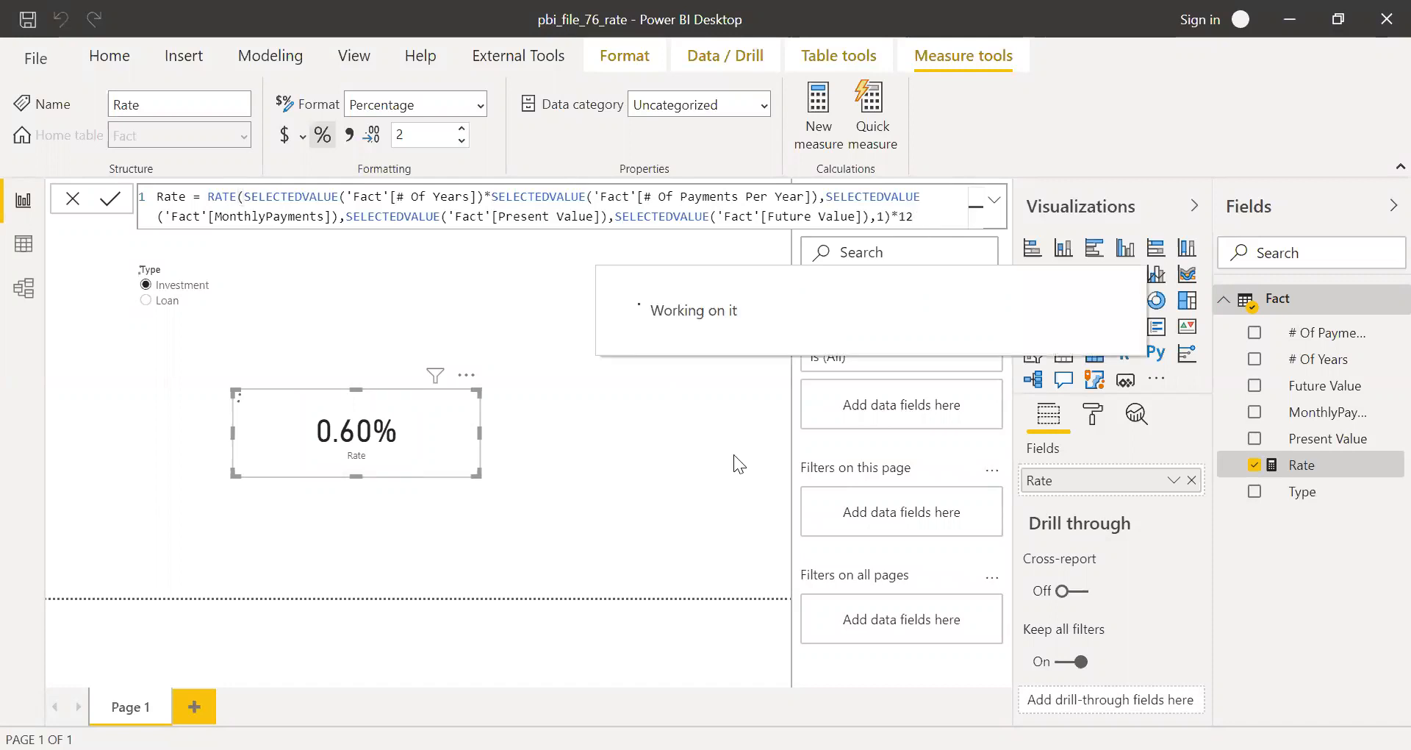
click(666, 479)
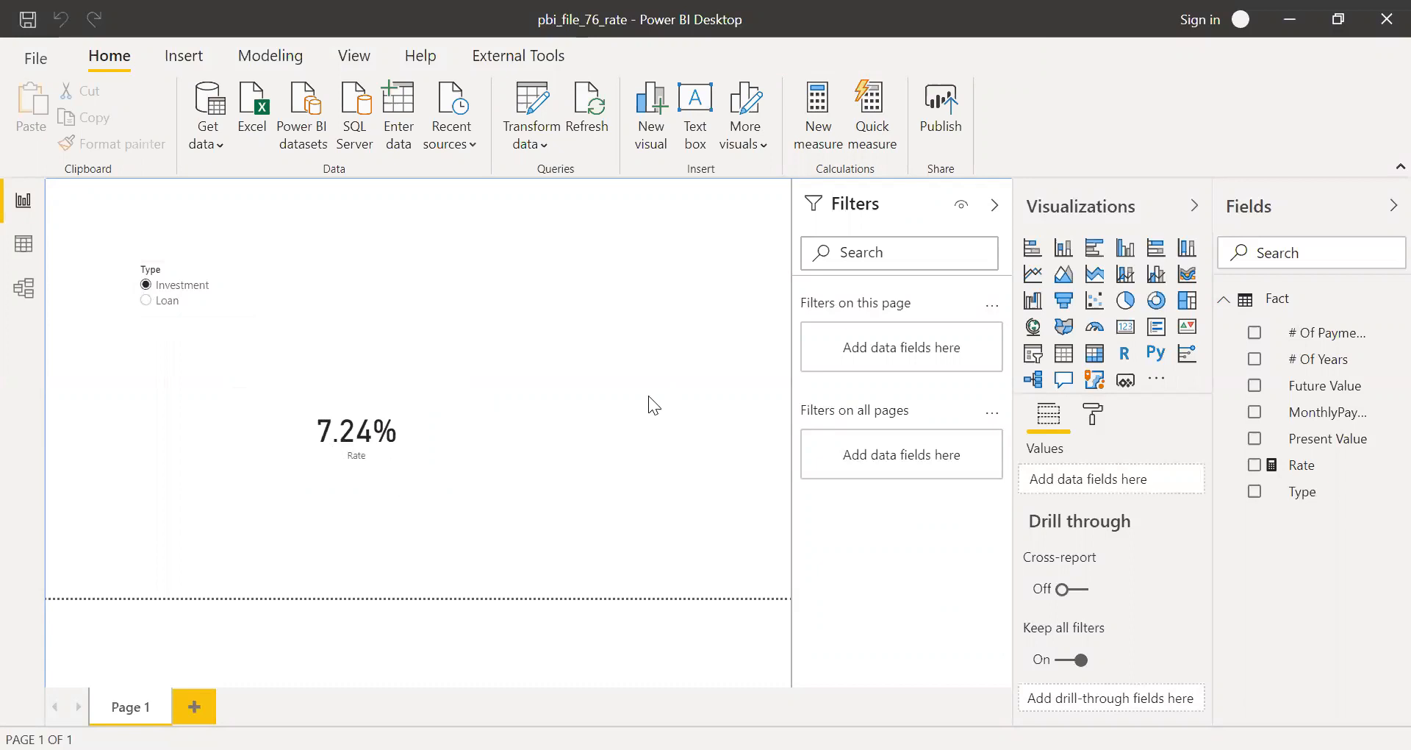
Step: Switch the Type slicer to Loan to show the loan's annual rate in the card
click(146, 300)
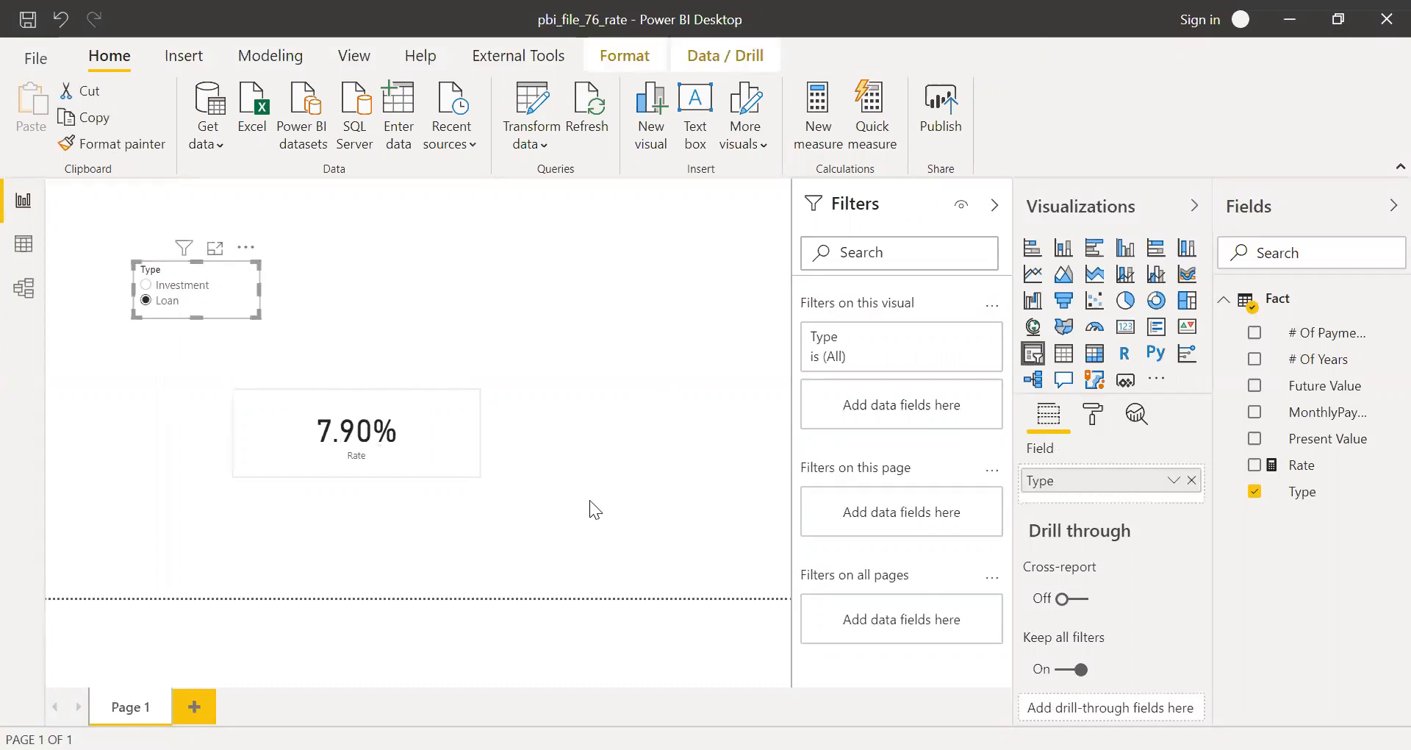
click(688, 501)
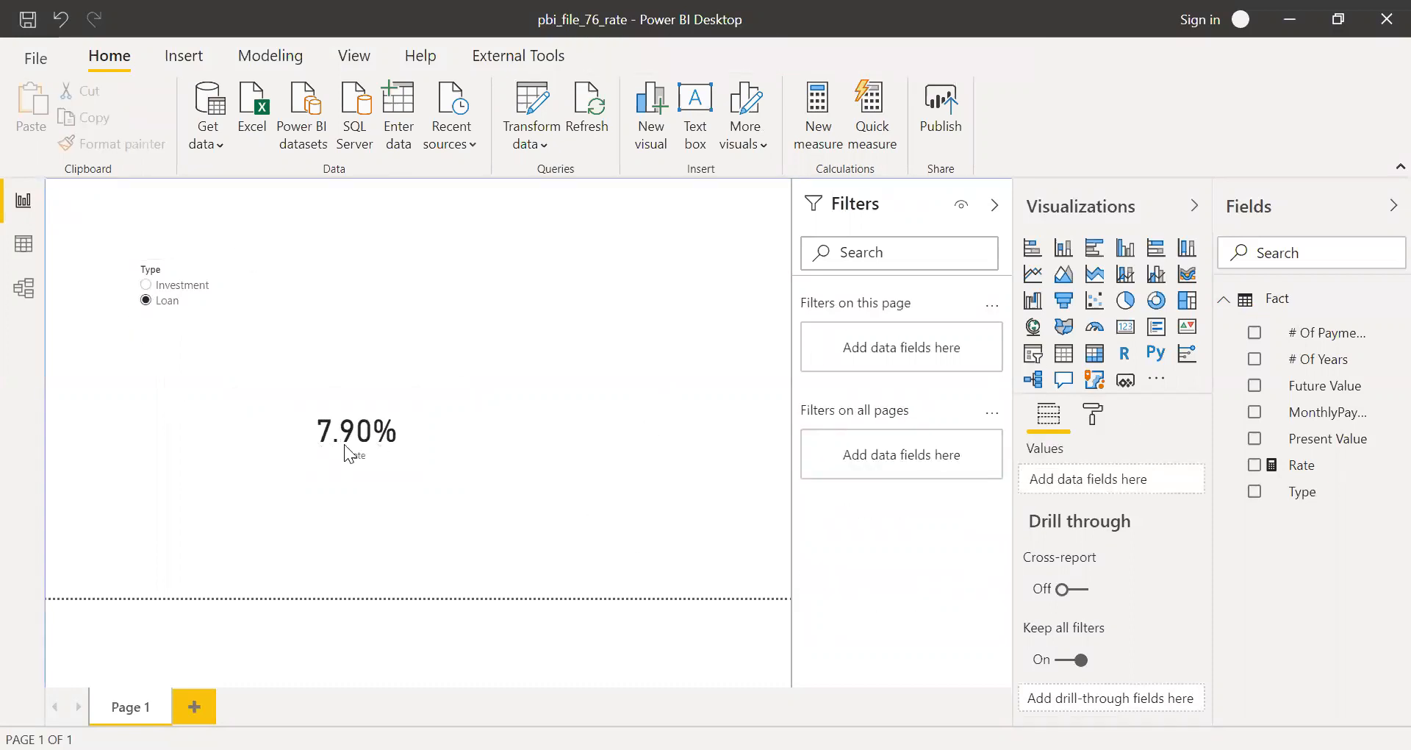